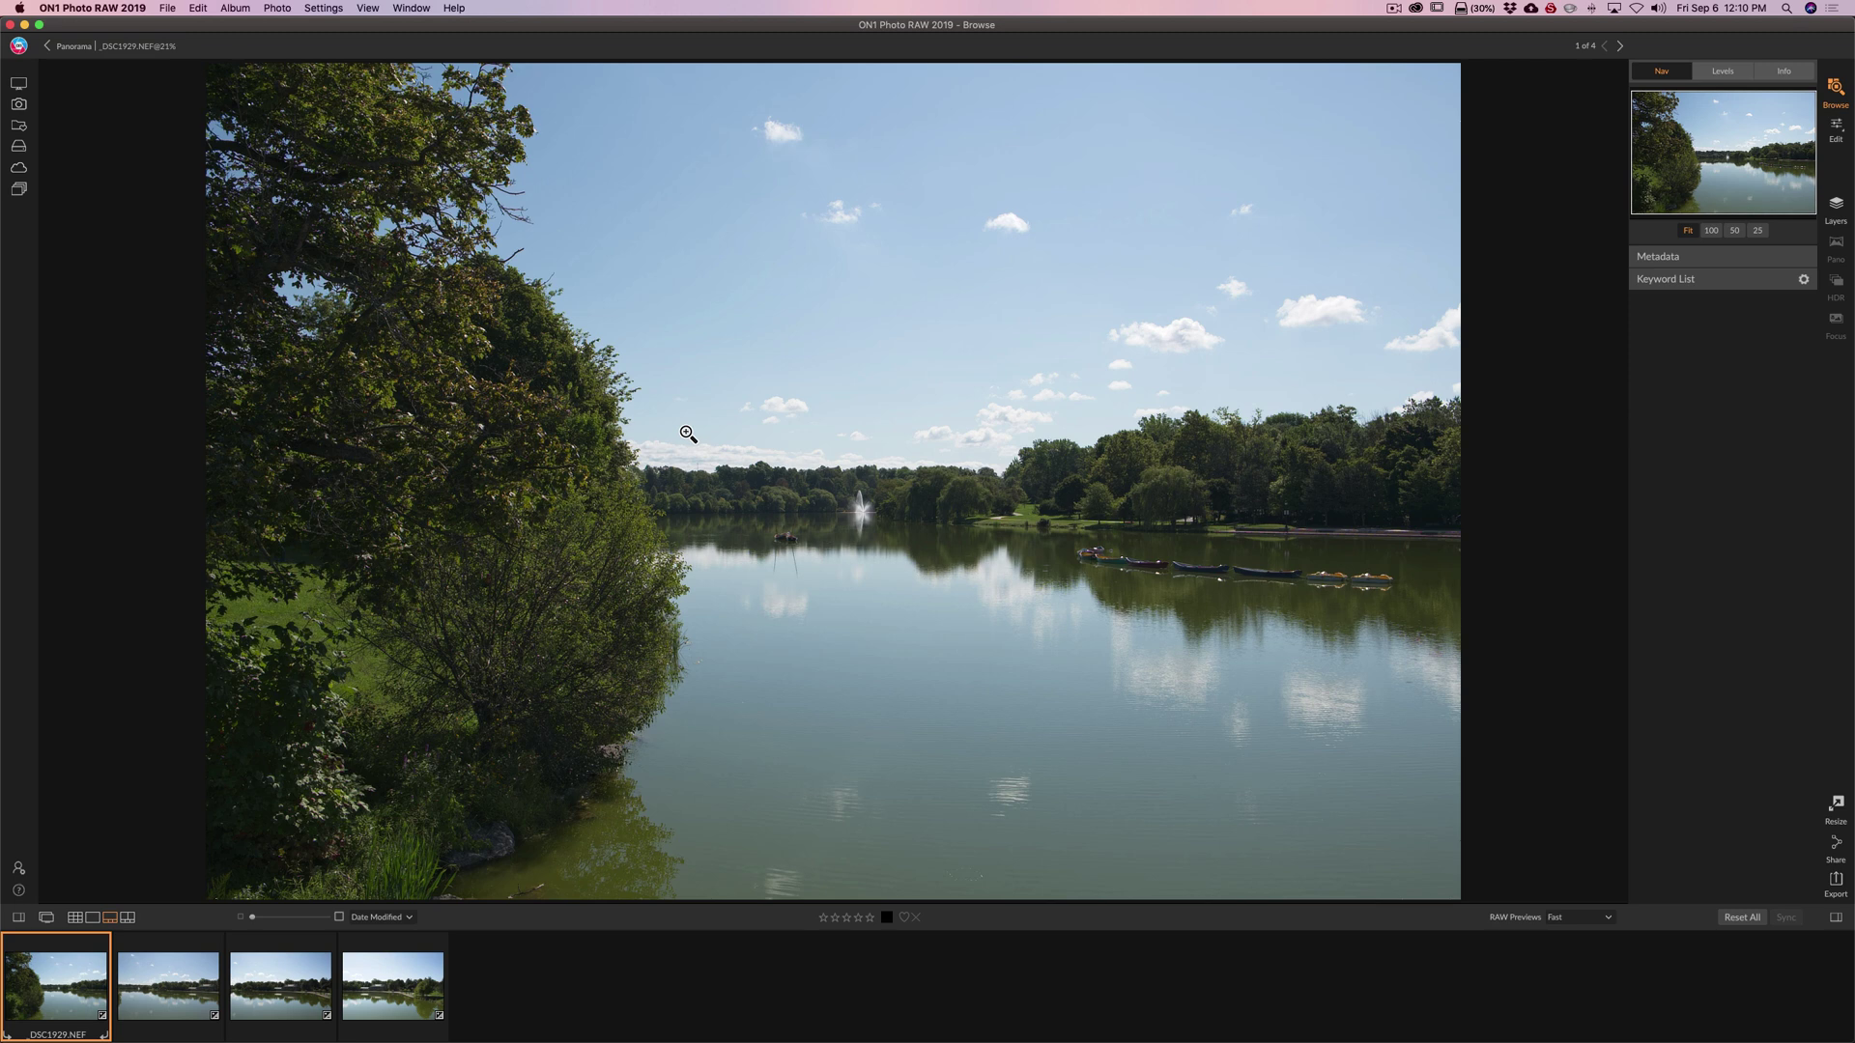
Look through the four lake photos and open the first one, _DSC1929.NEF, for editing.
left_click(196, 1006)
left_click(320, 987)
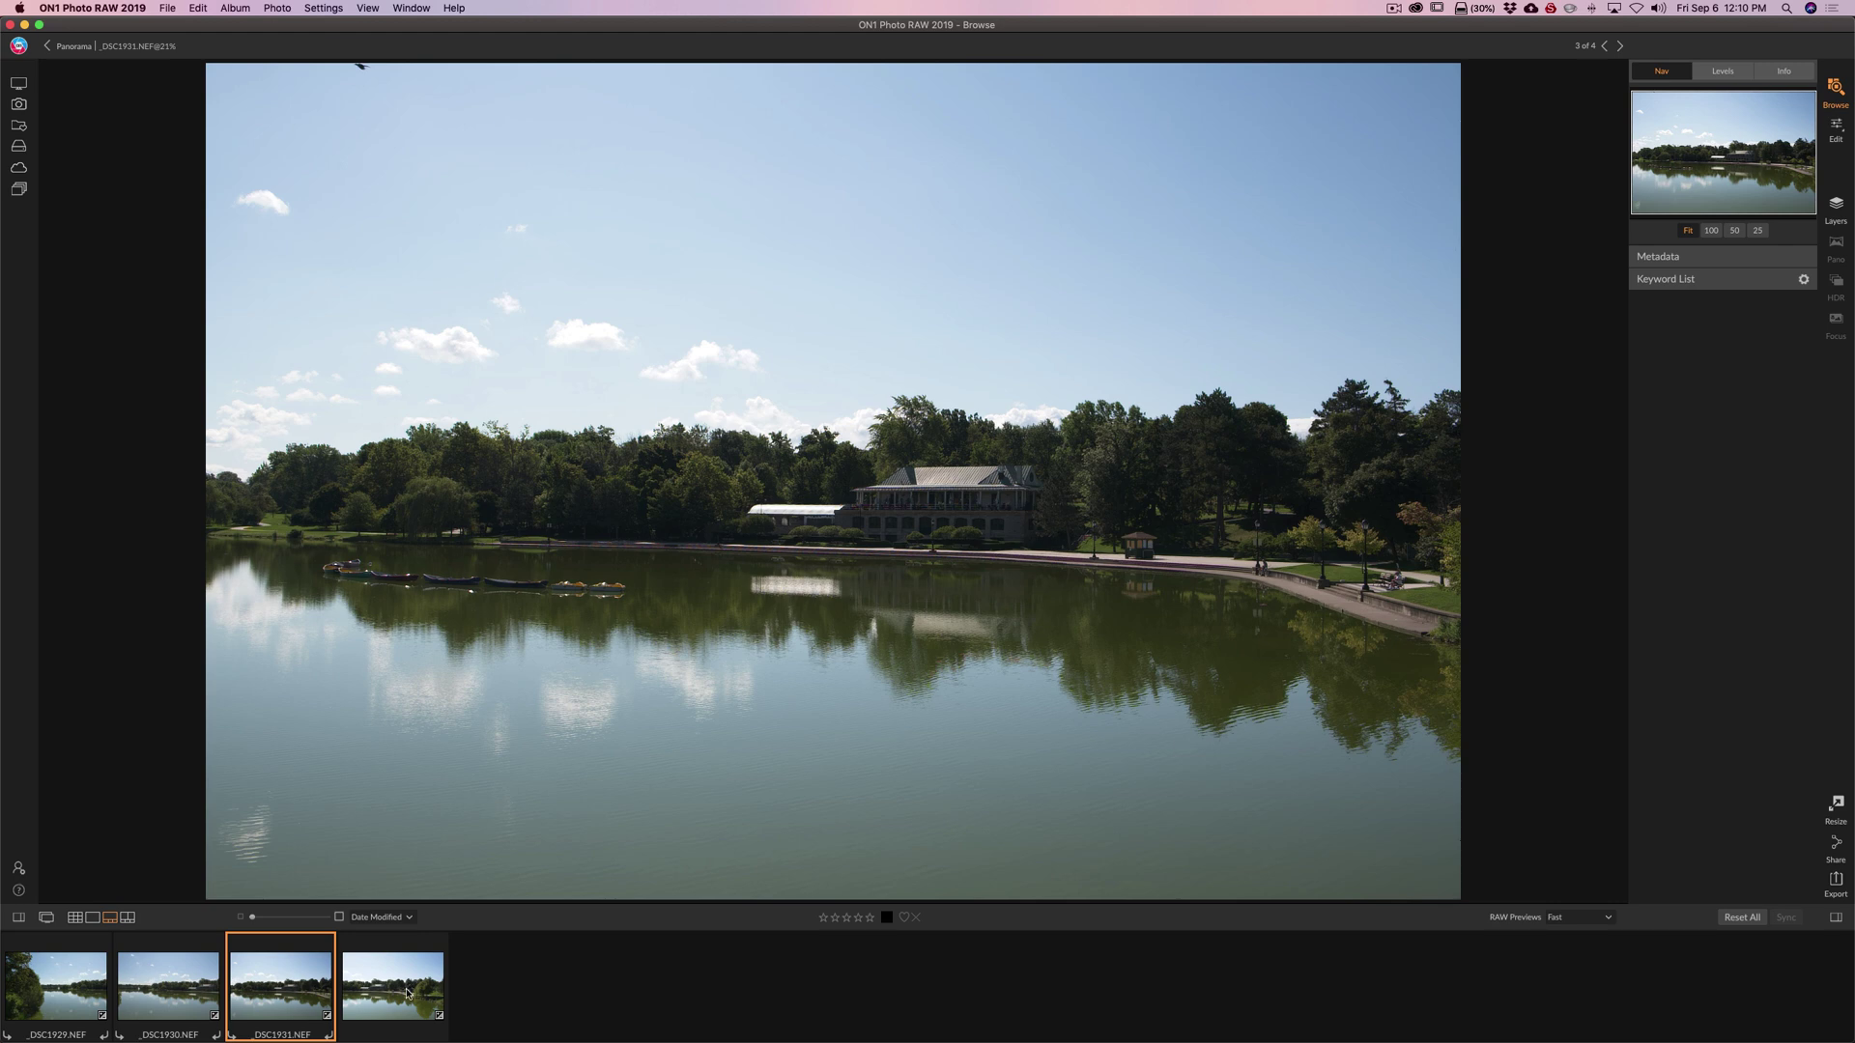
left_click(406, 992)
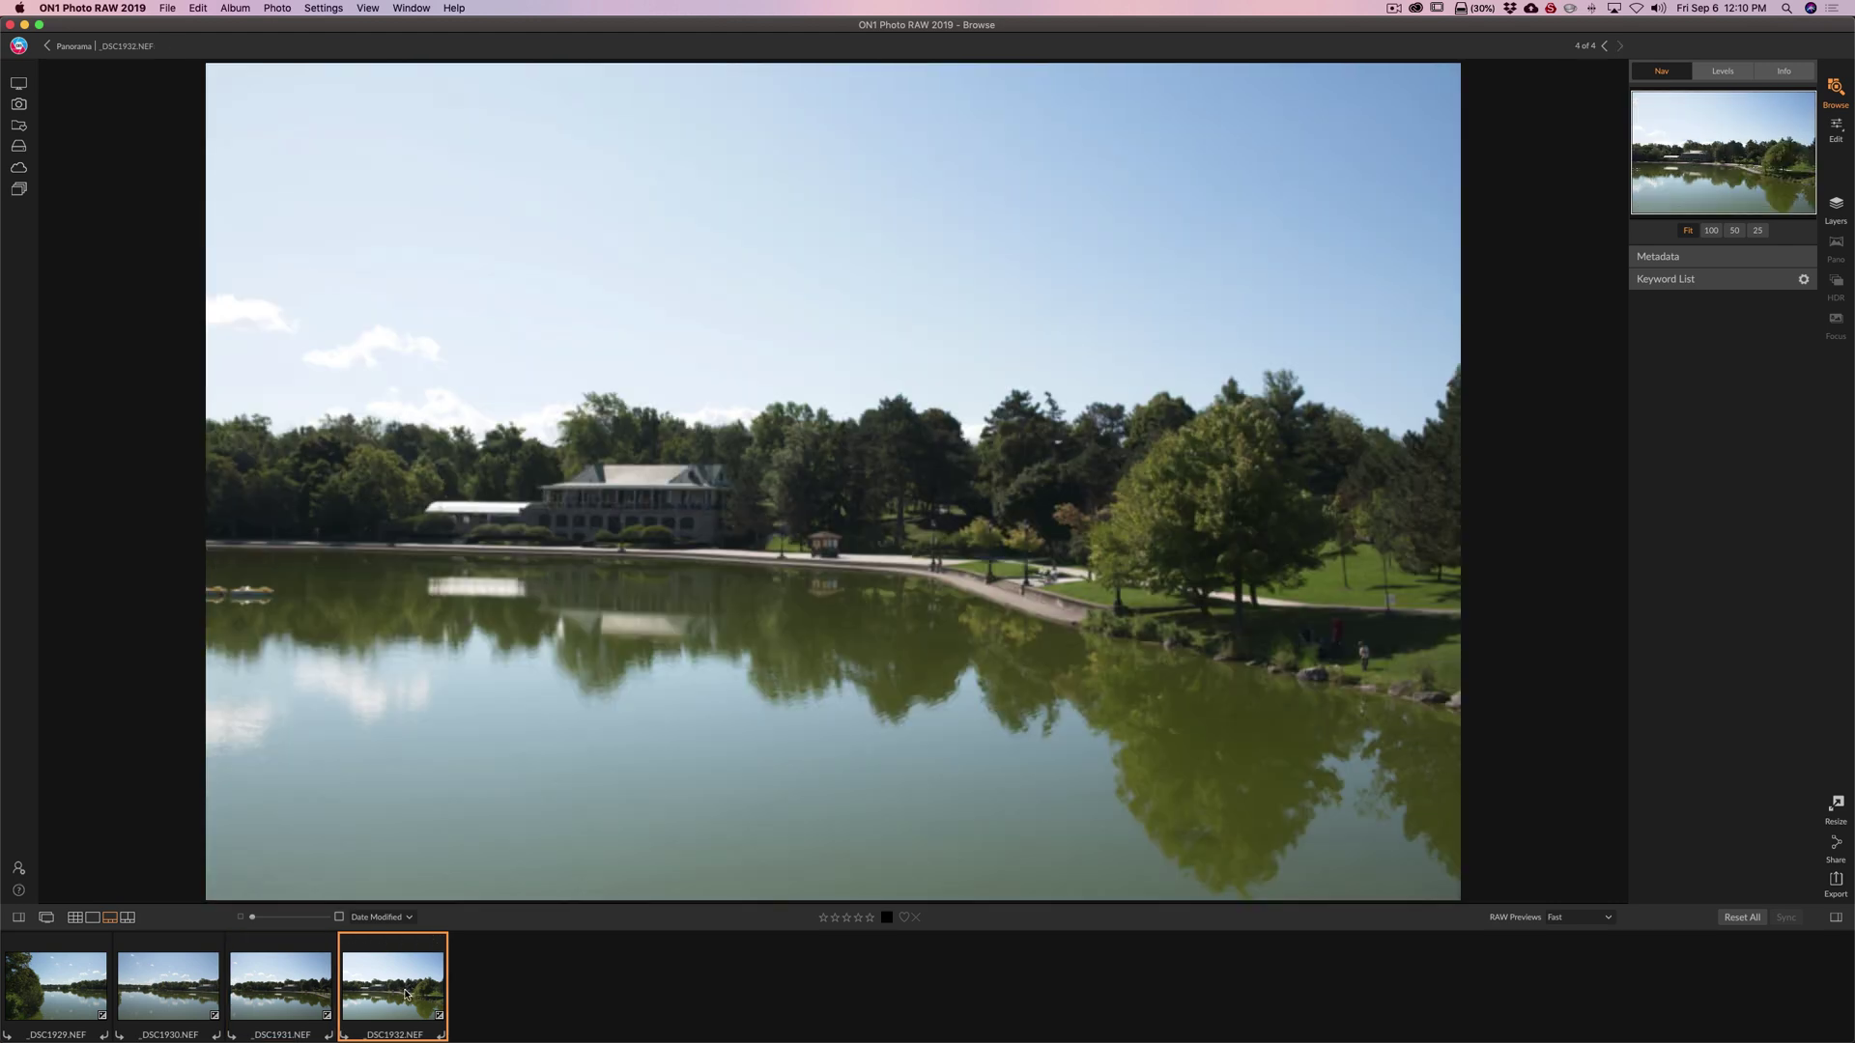
left_click(71, 977)
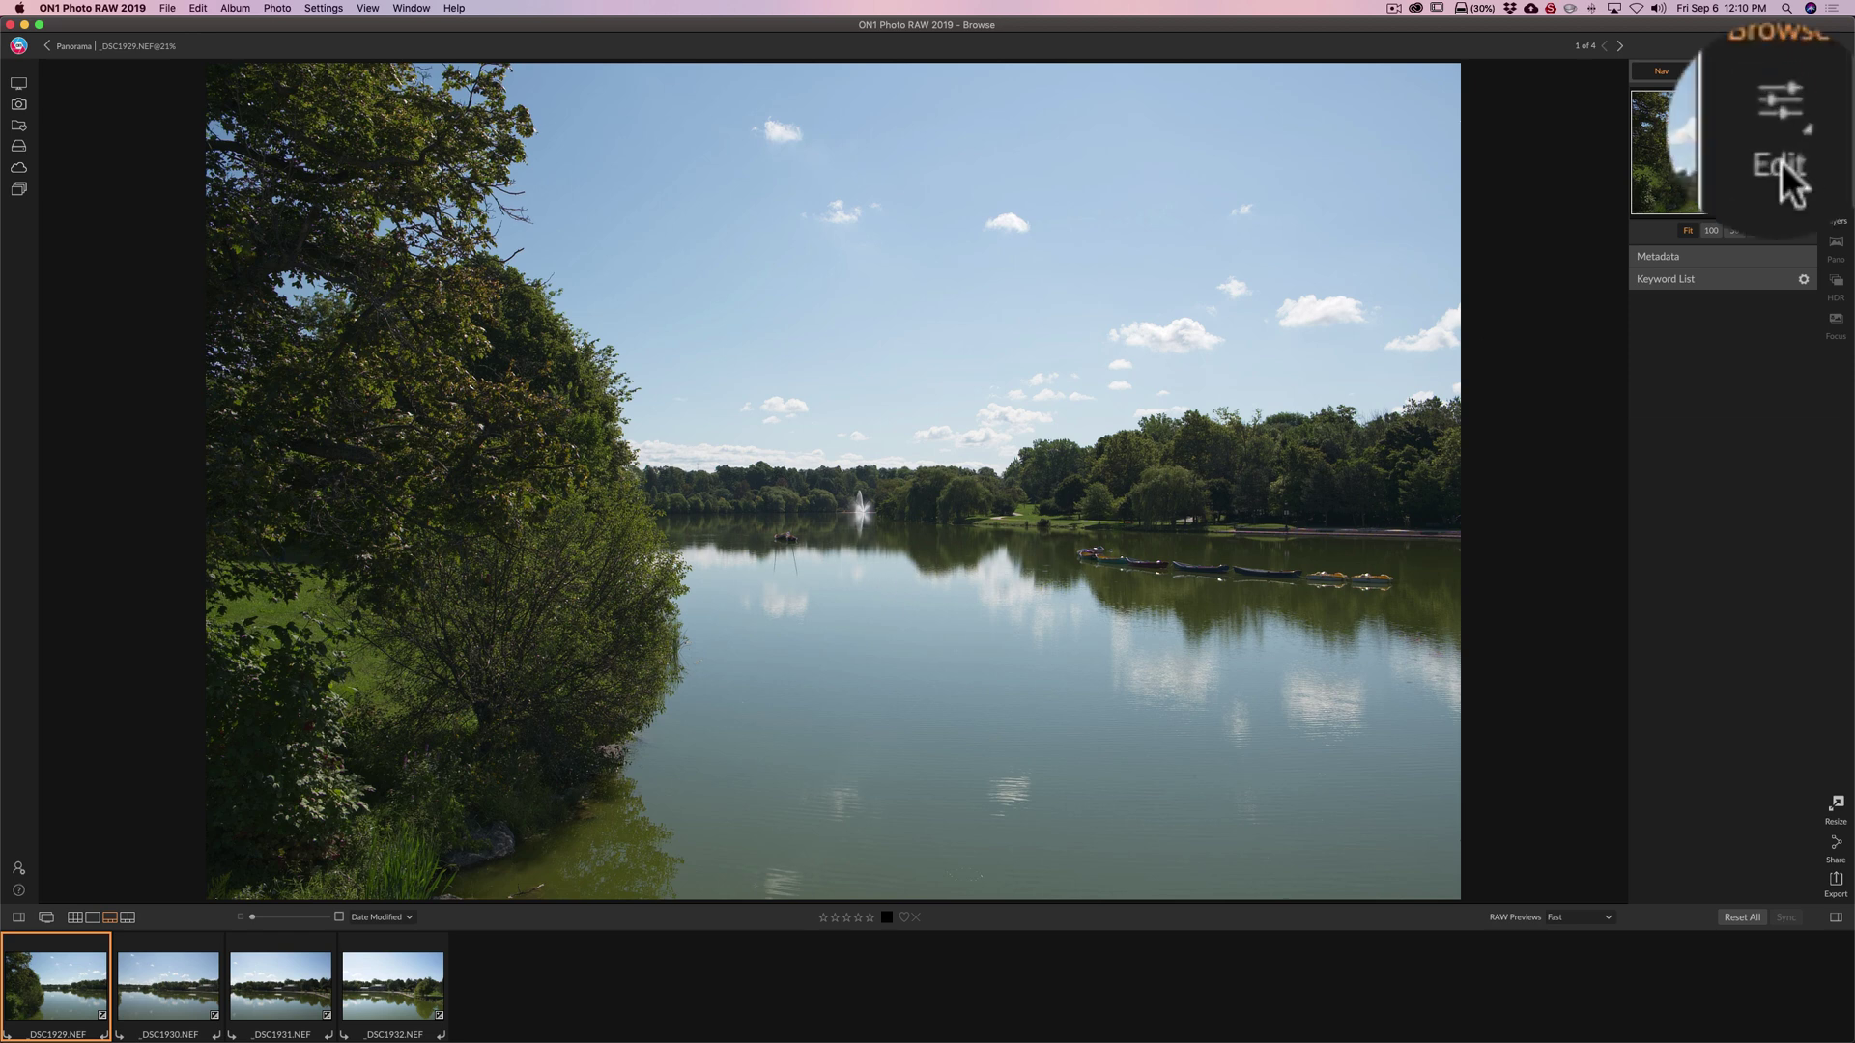
left_click(1783, 101)
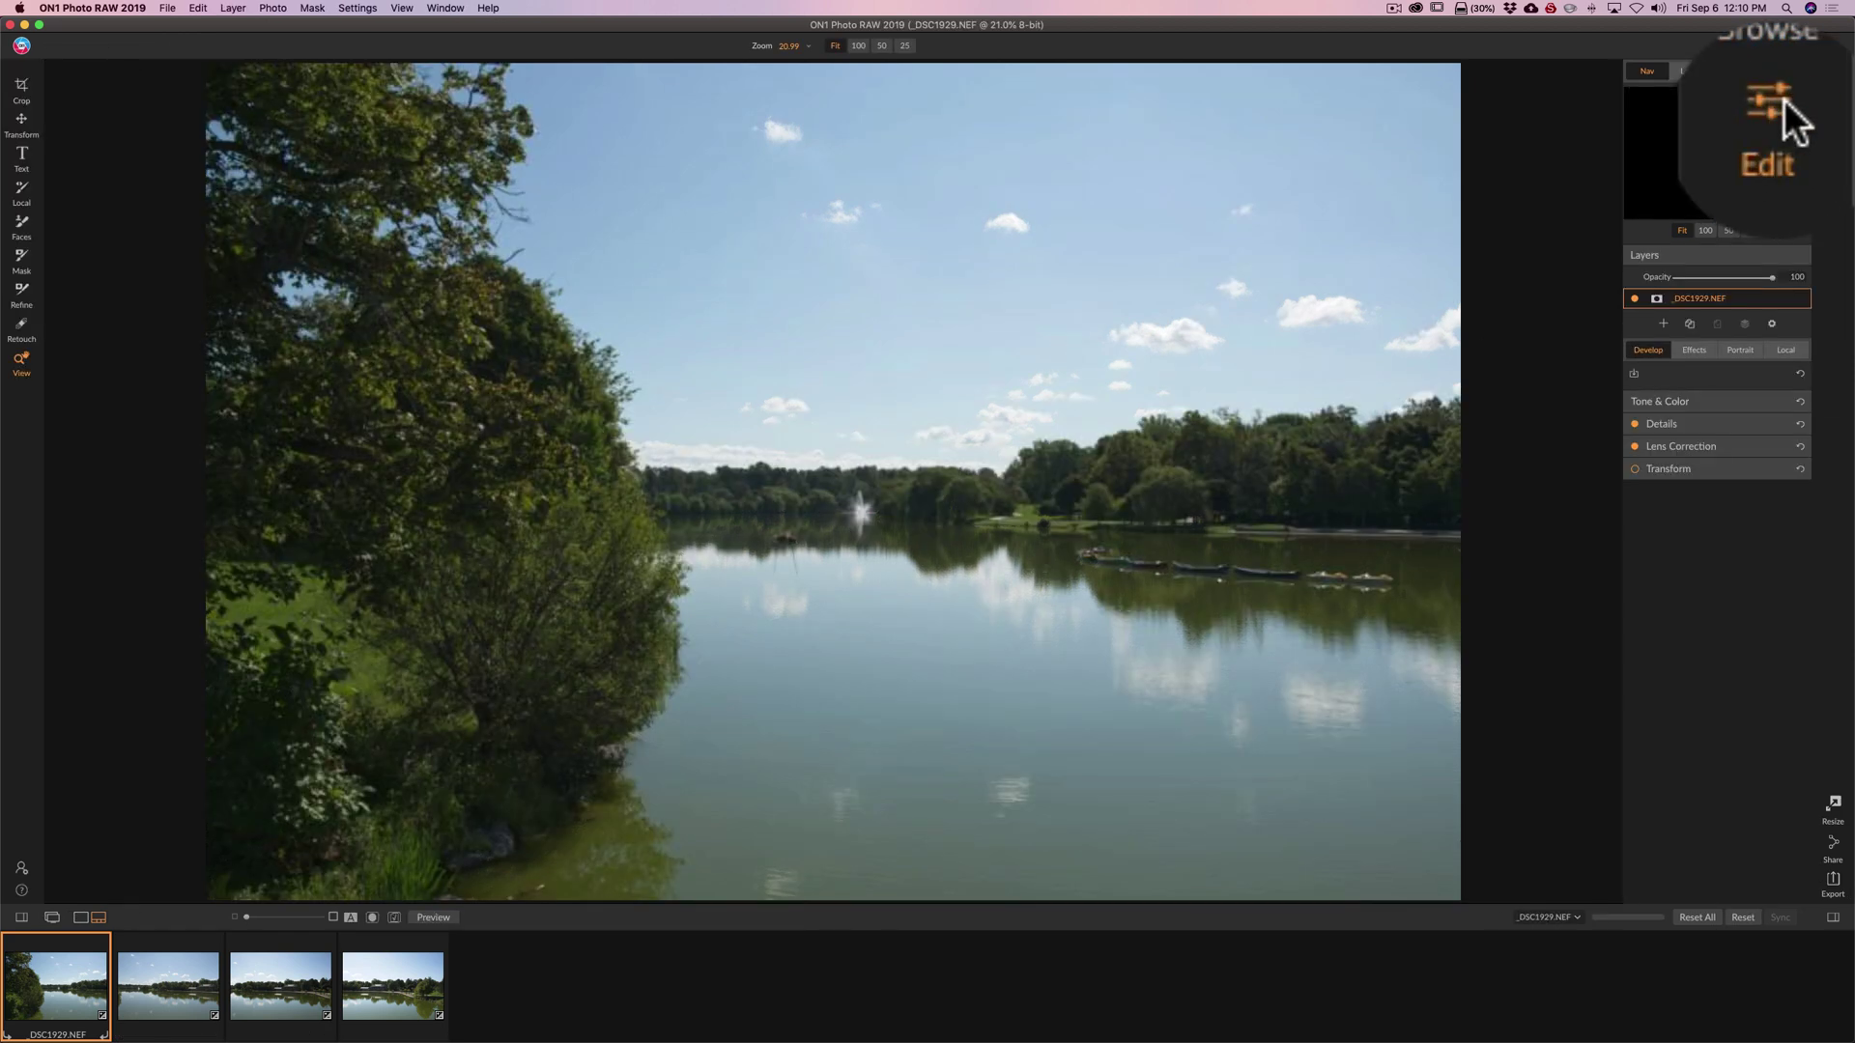
Adjust the photo's tone by setting Shadows to 34, Highlights to -100 and Midtones to -70.
left_click(1745, 401)
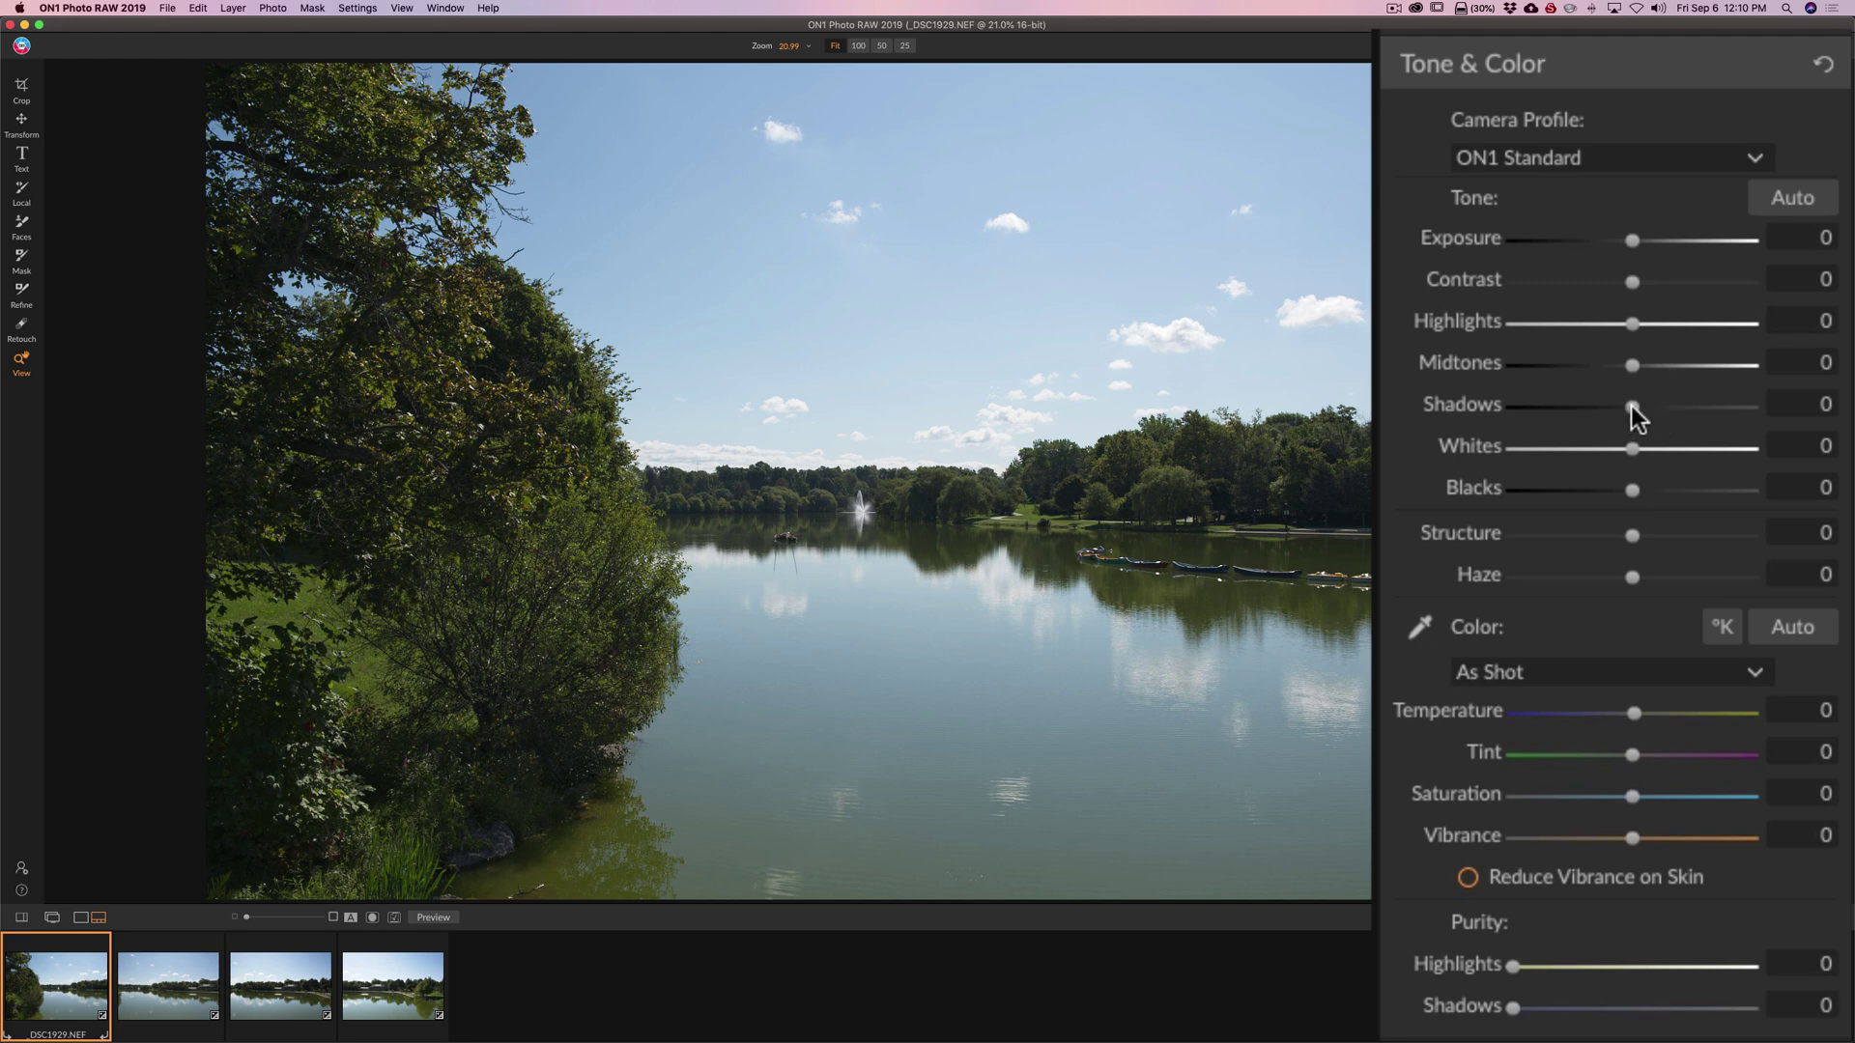
left_click_drag(1631, 405, 1669, 402)
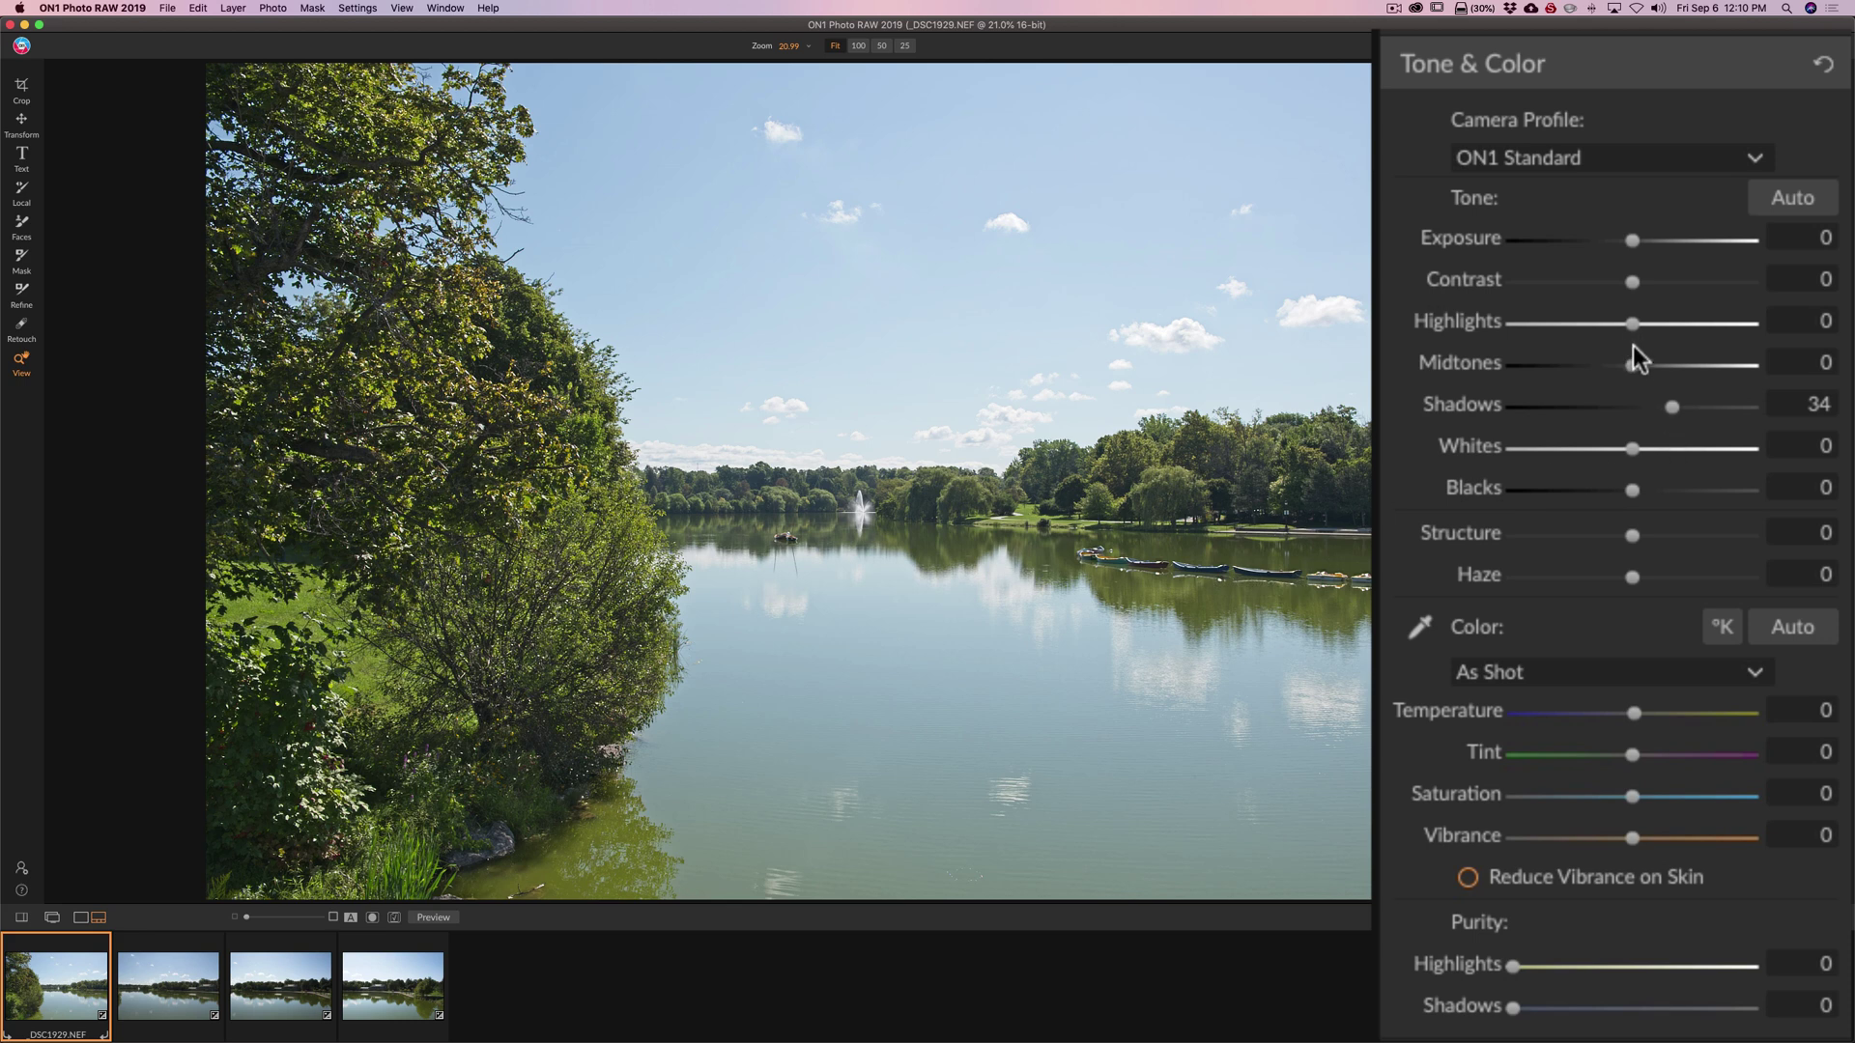
left_click_drag(1631, 322, 1429, 323)
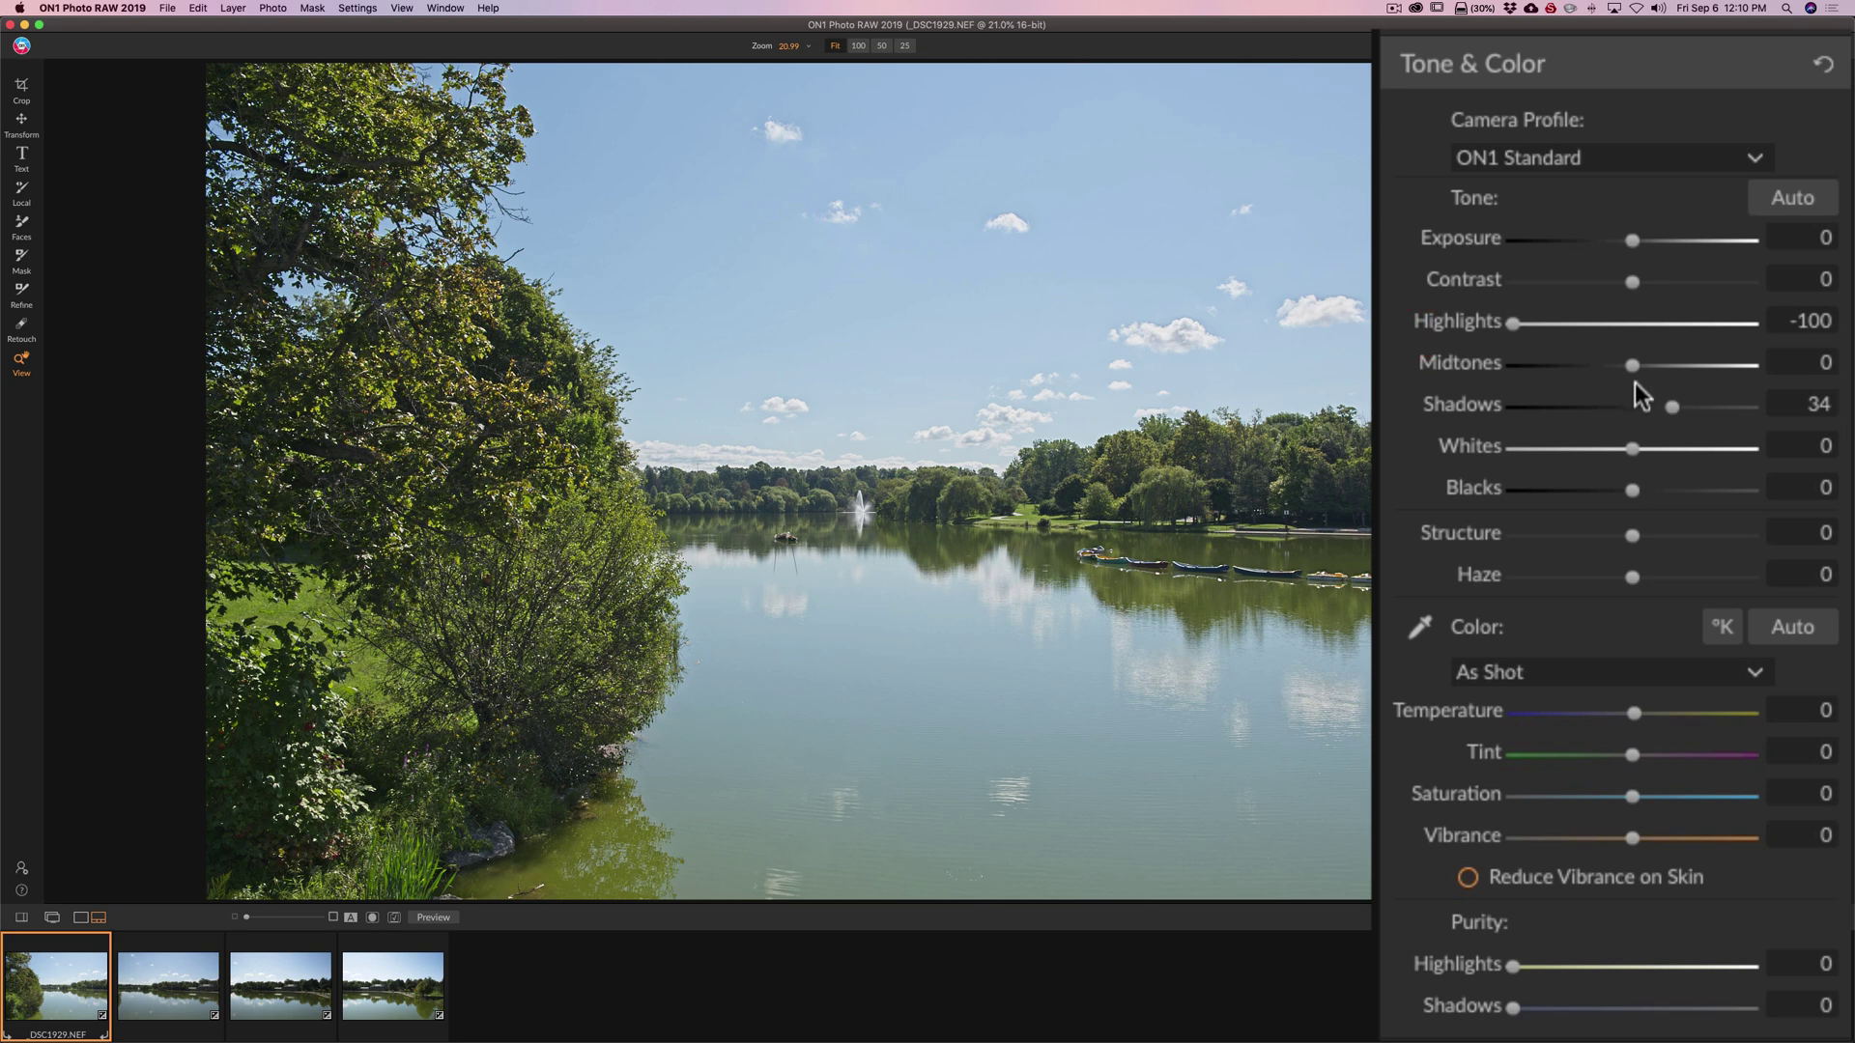
left_click_drag(1634, 365, 1547, 367)
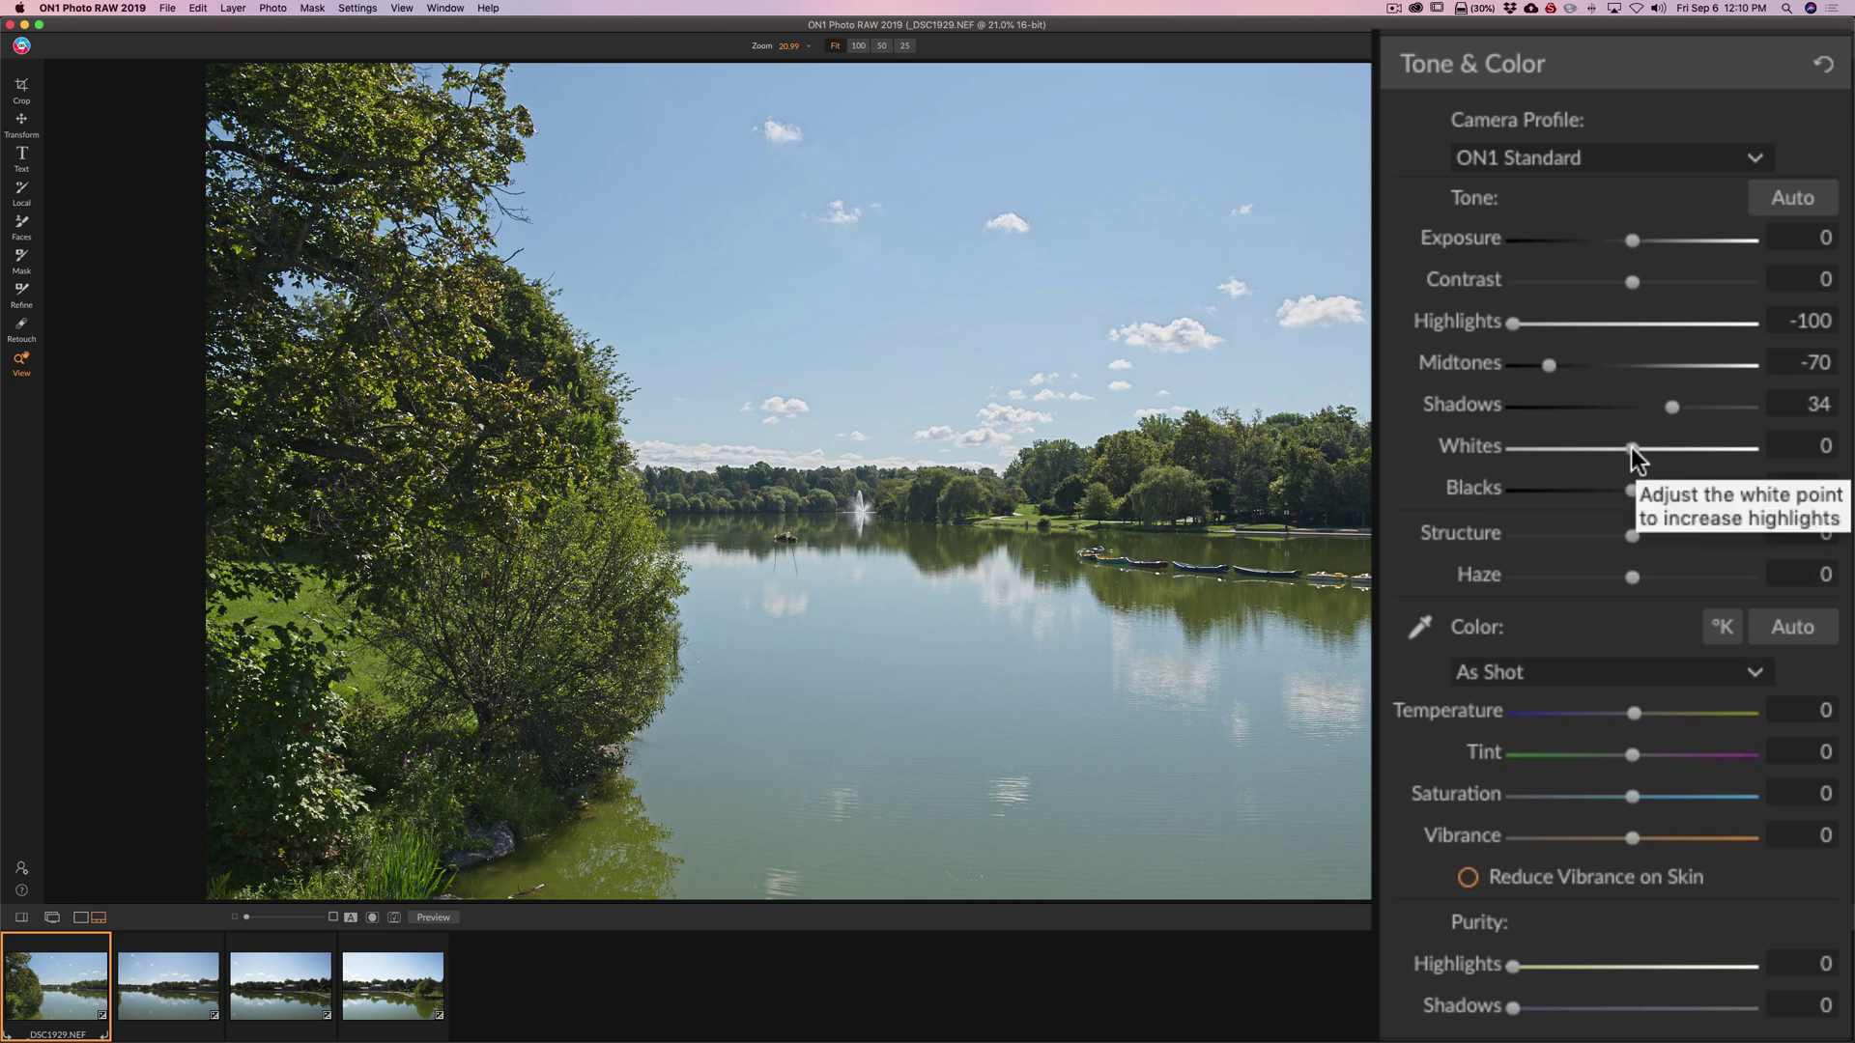
Set the photo's Whites to -2, Haze to -17 and Saturation to 10.
key("j")
mouse_move(1630, 448)
left_mouse_down()
mouse_move(1663, 448)
mouse_move(1627, 448)
left_mouse_up()
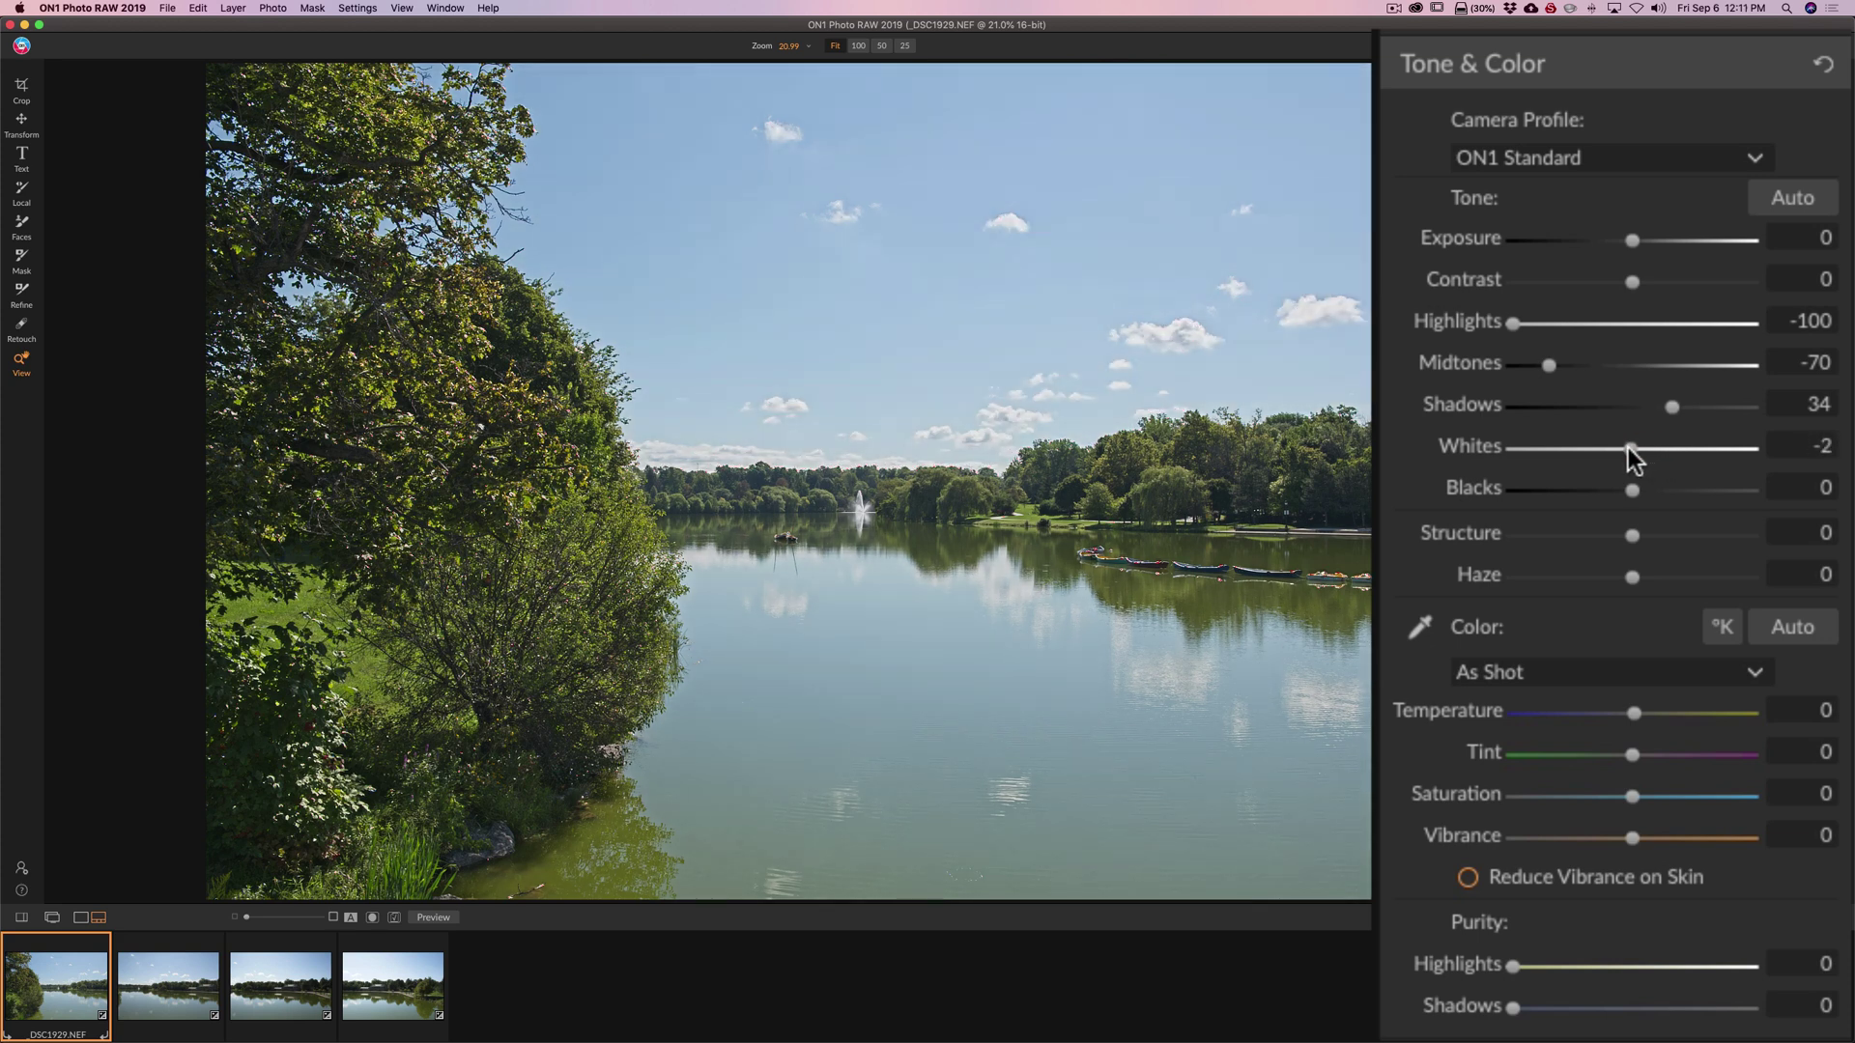
left_click_drag(1635, 578, 1609, 573)
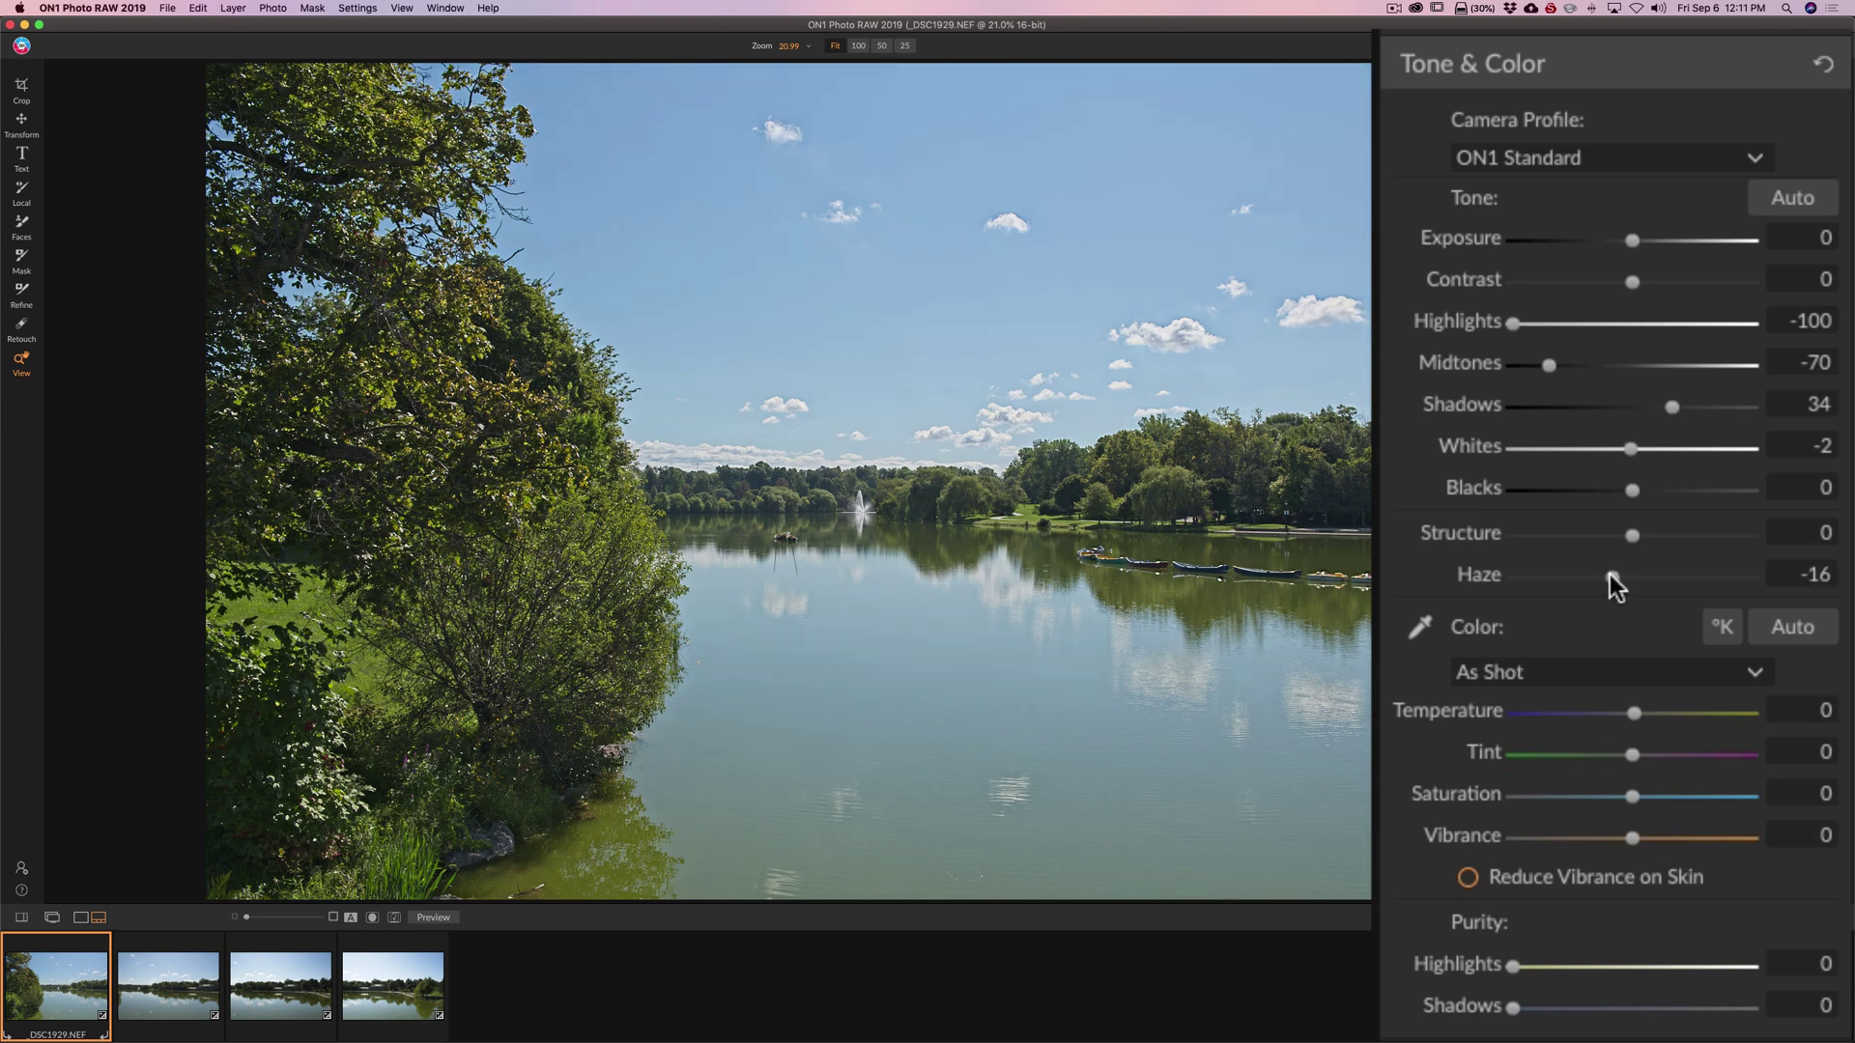
left_click(1609, 574)
left_click_drag(1636, 800, 1644, 796)
Turn off the Details sharpening and noise reduction, and check the Lens Correction profile.
left_click(1545, 63)
left_click(1410, 120)
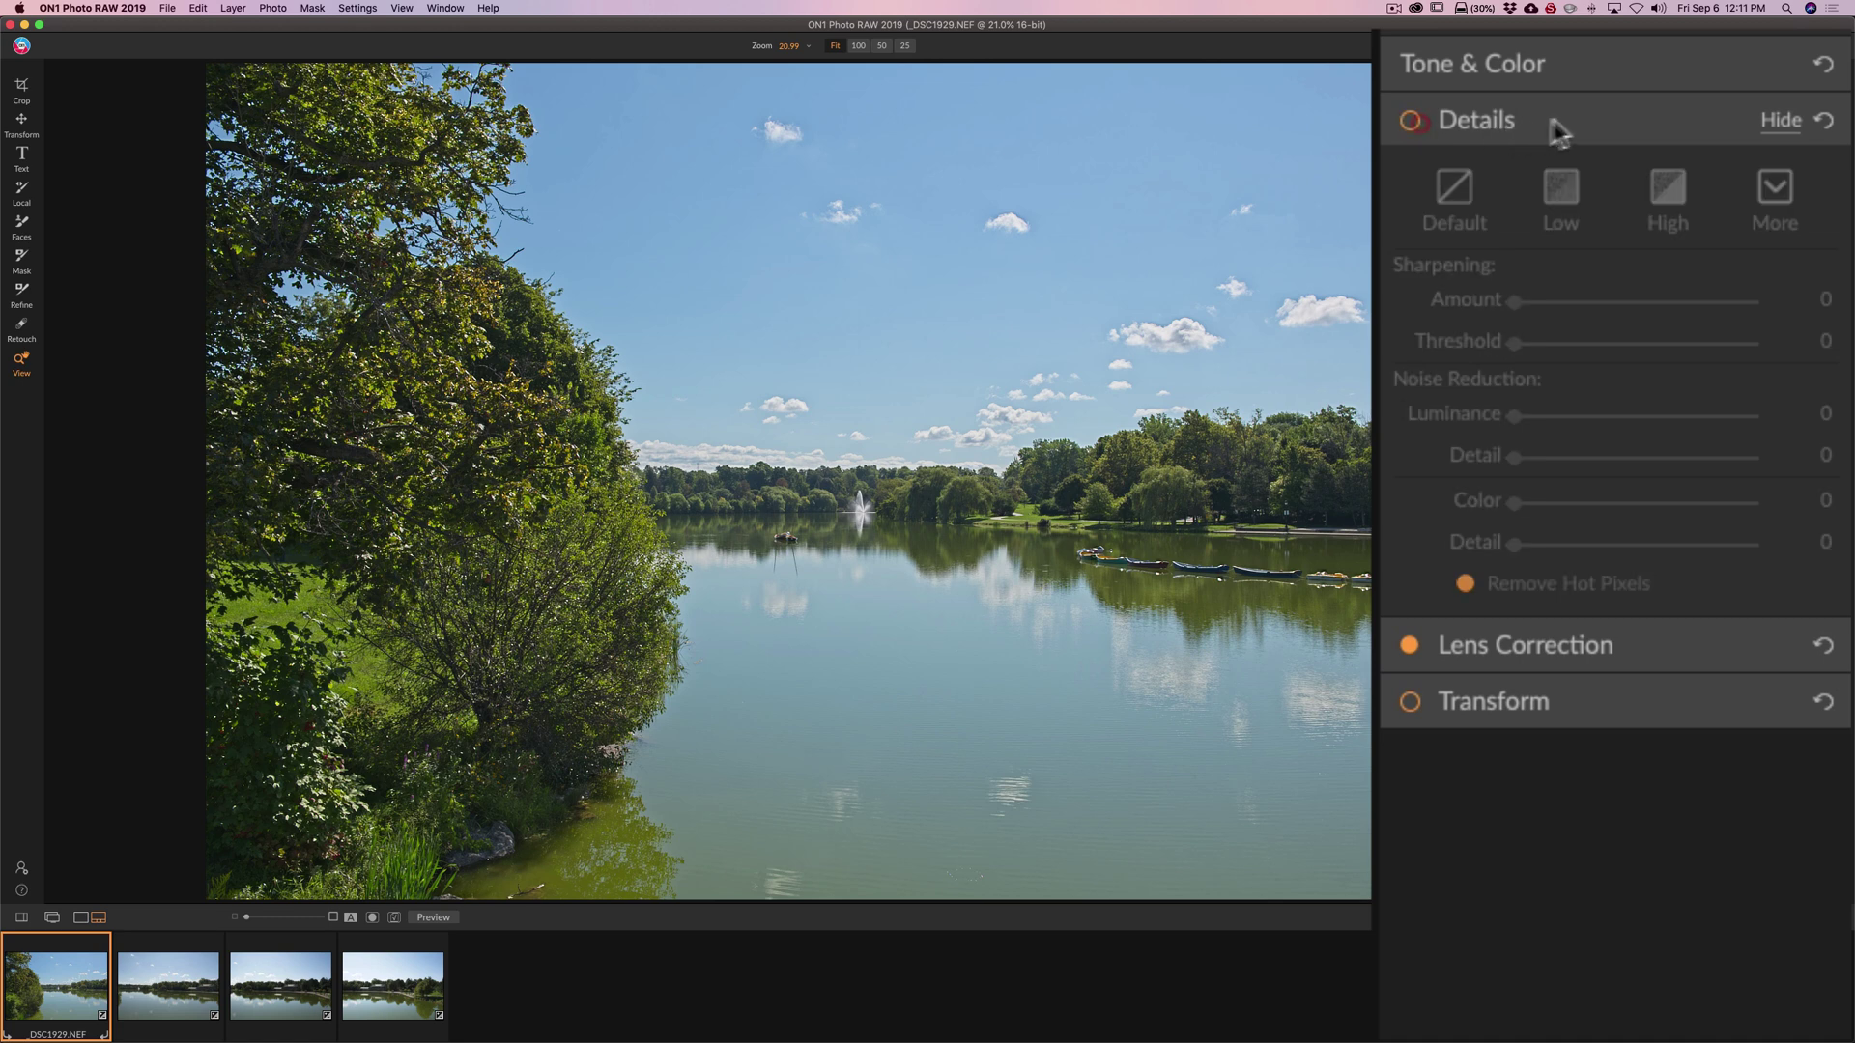
left_click(1557, 119)
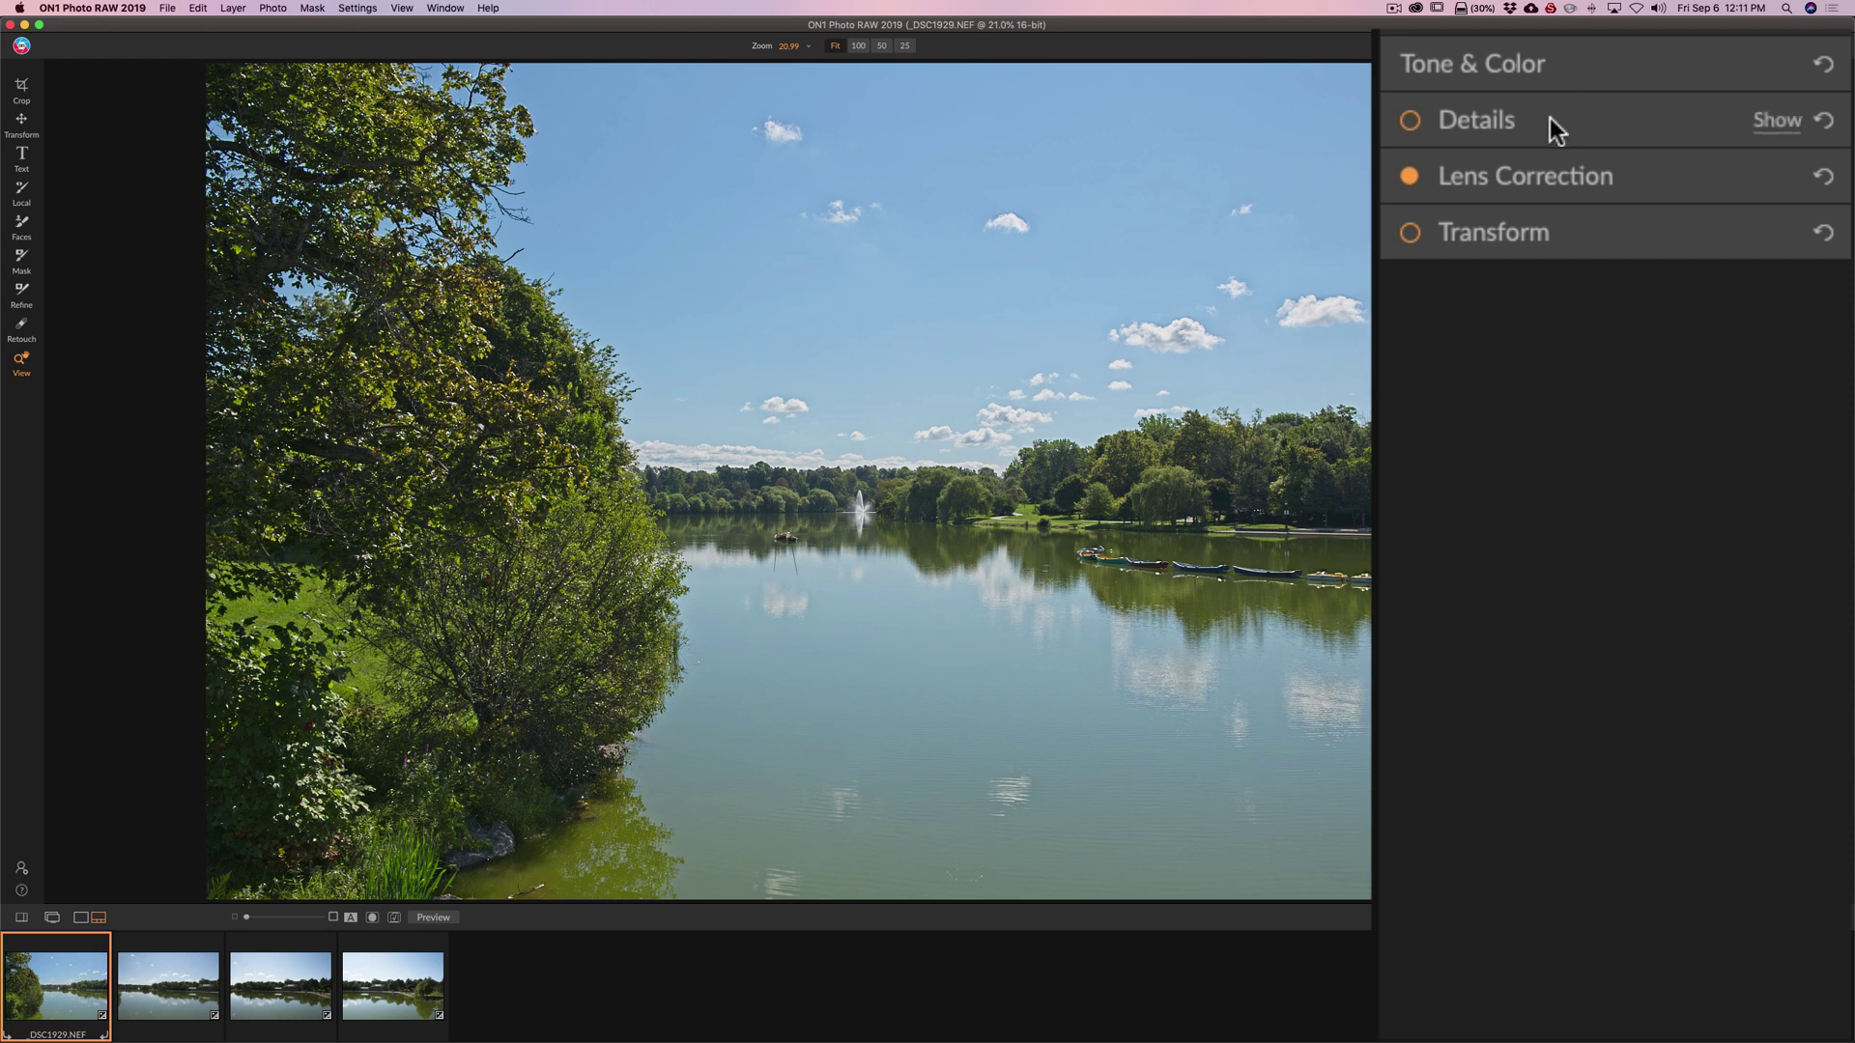
left_click(1625, 198)
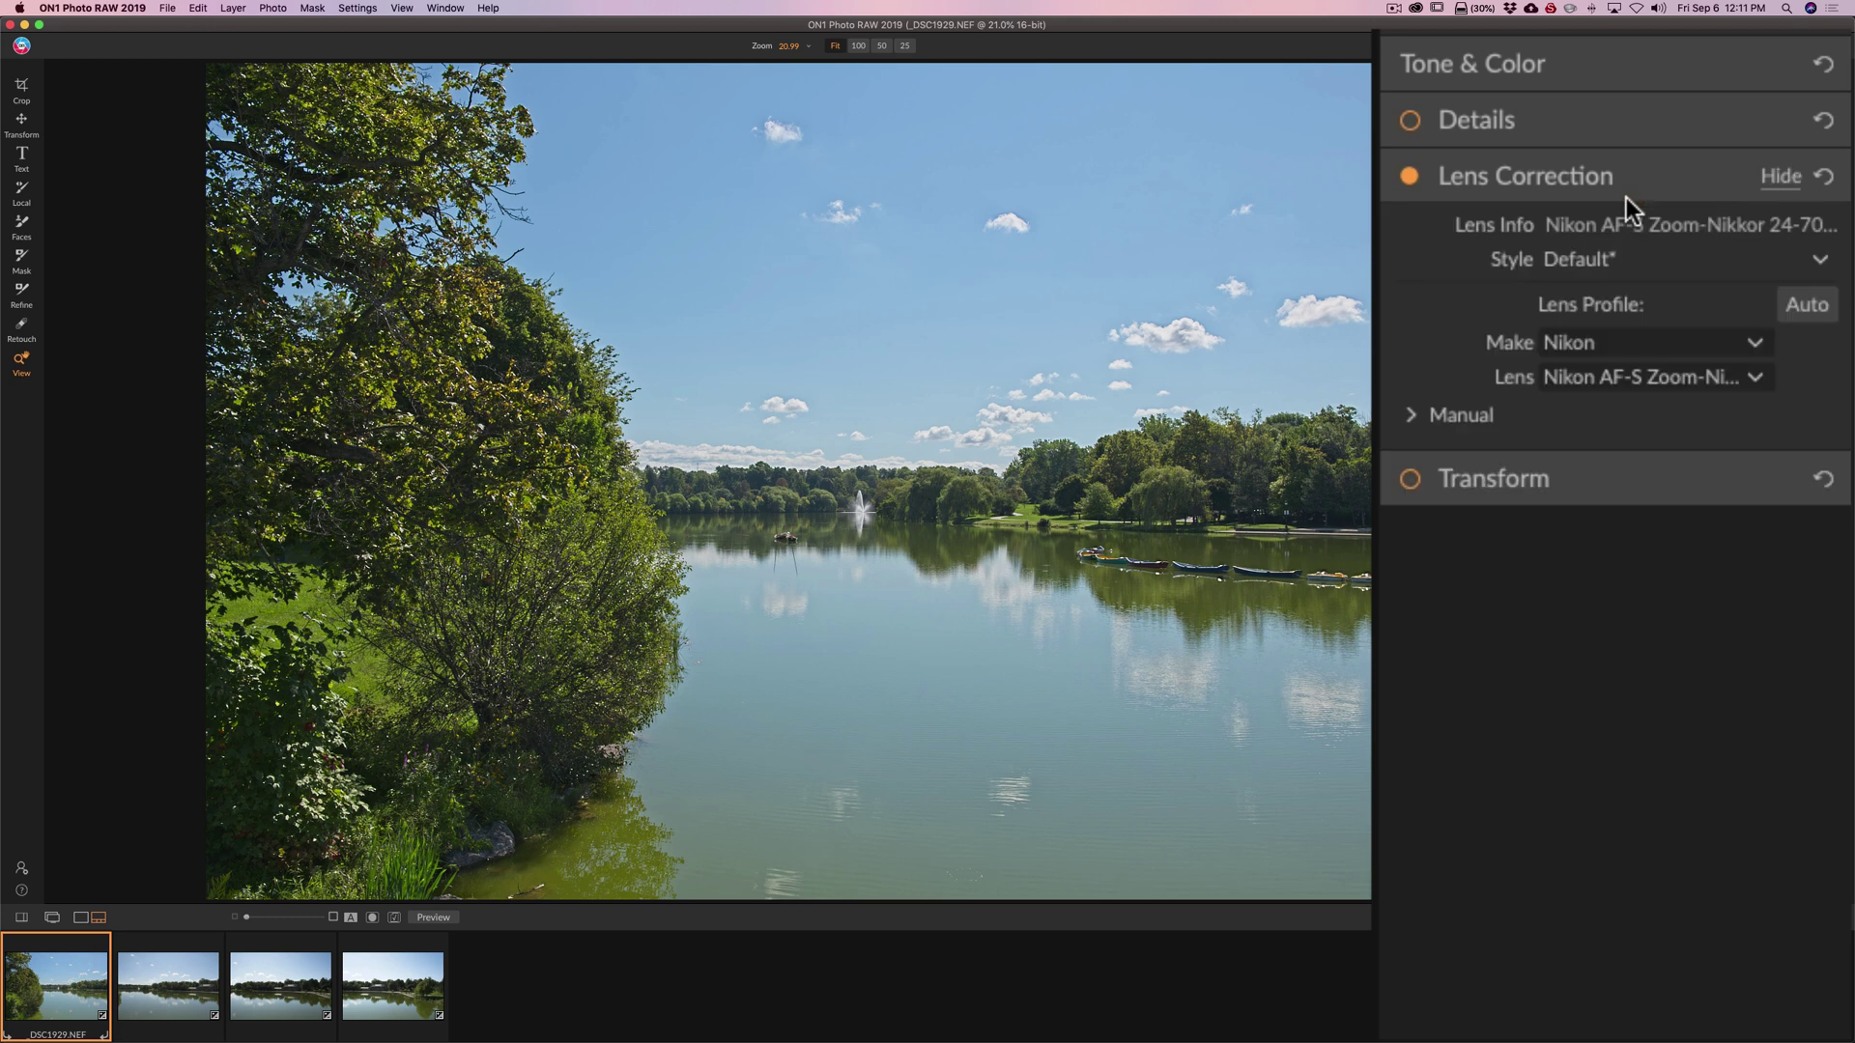
left_click(1630, 179)
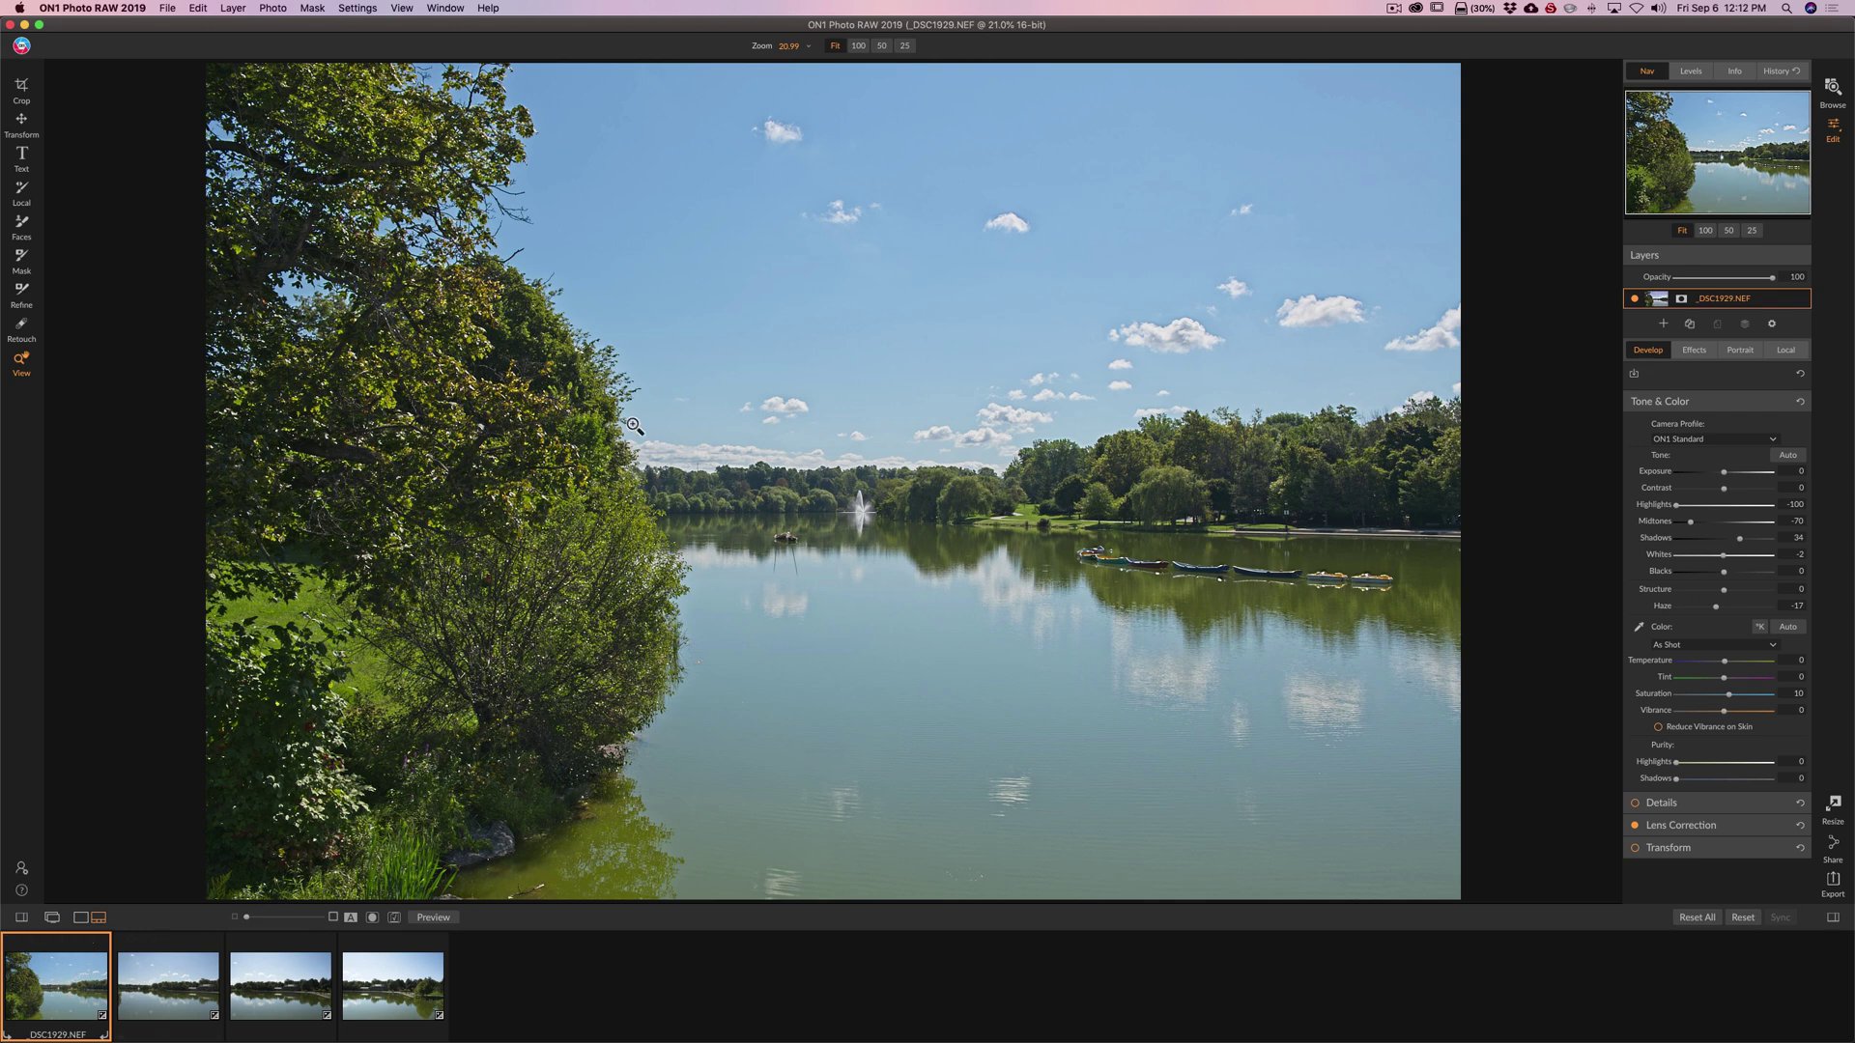
Copy the settings of _DSC1929.NEF, apply its Develop settings to the other three photos, and check the results.
left_click(356, 7)
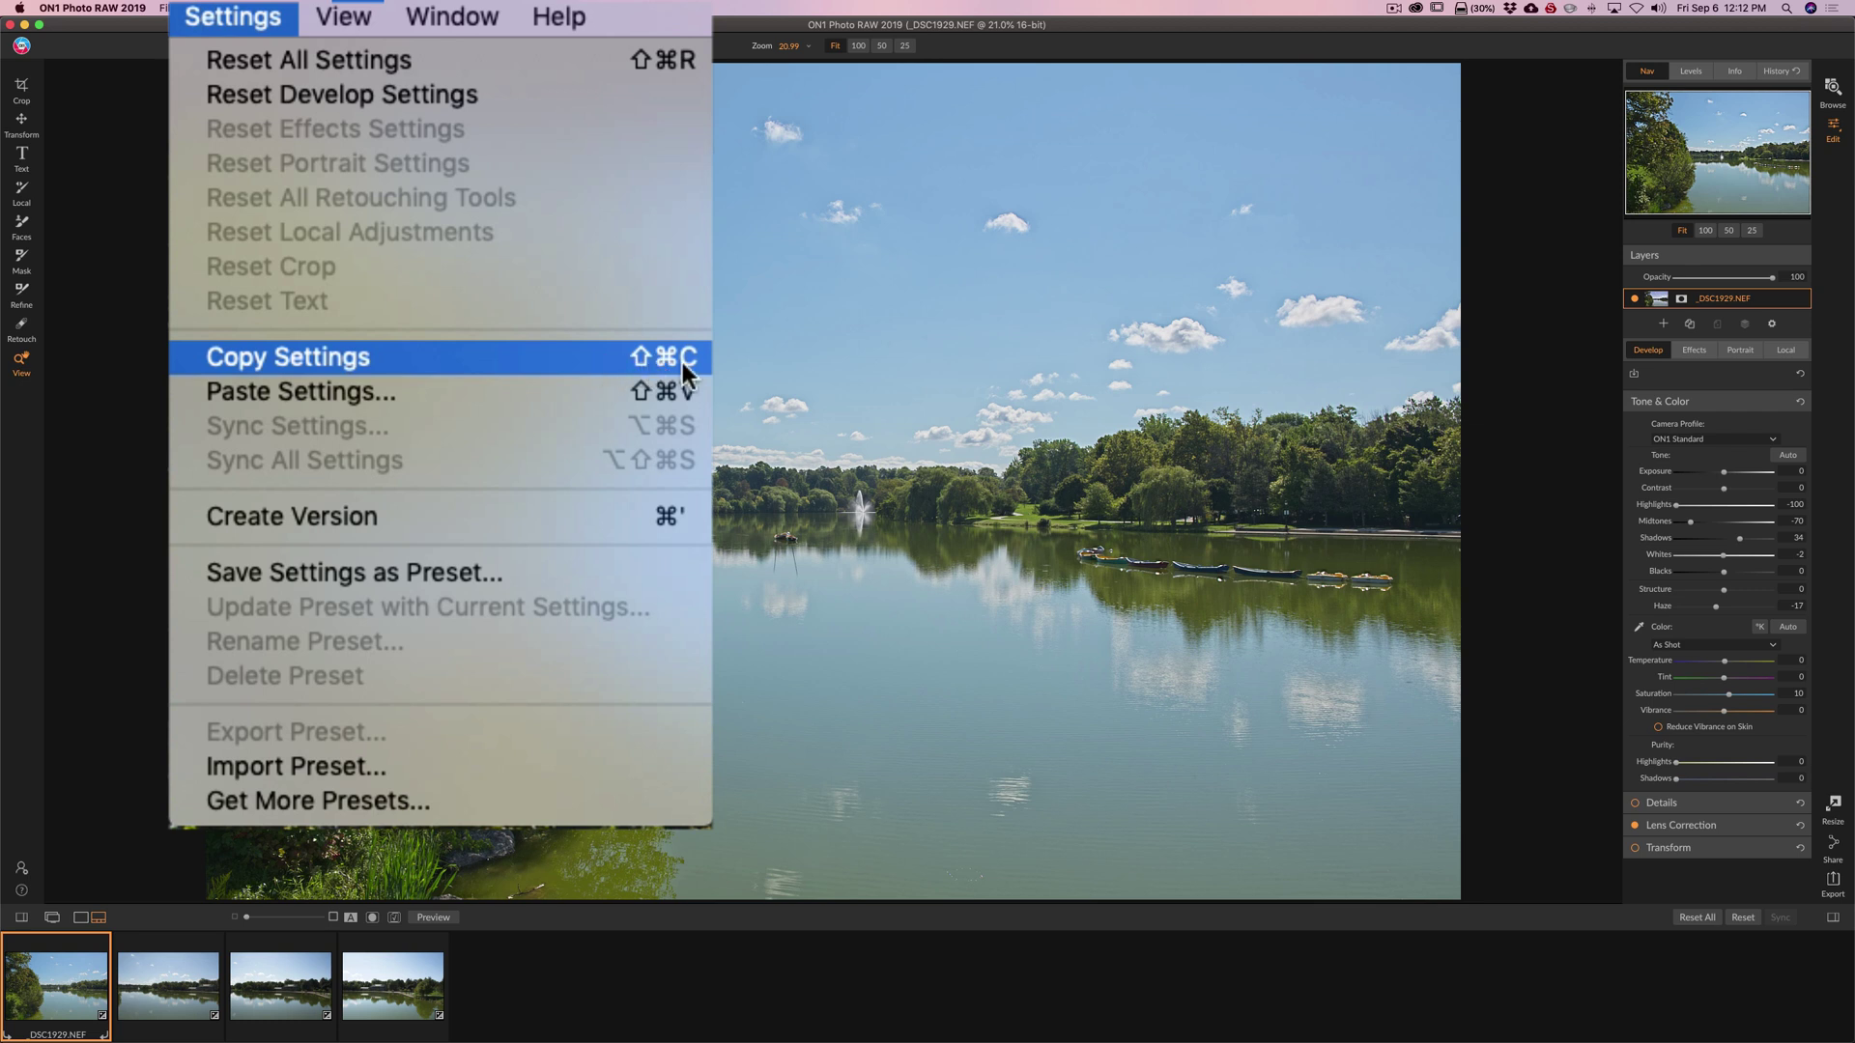
left_click(583, 362)
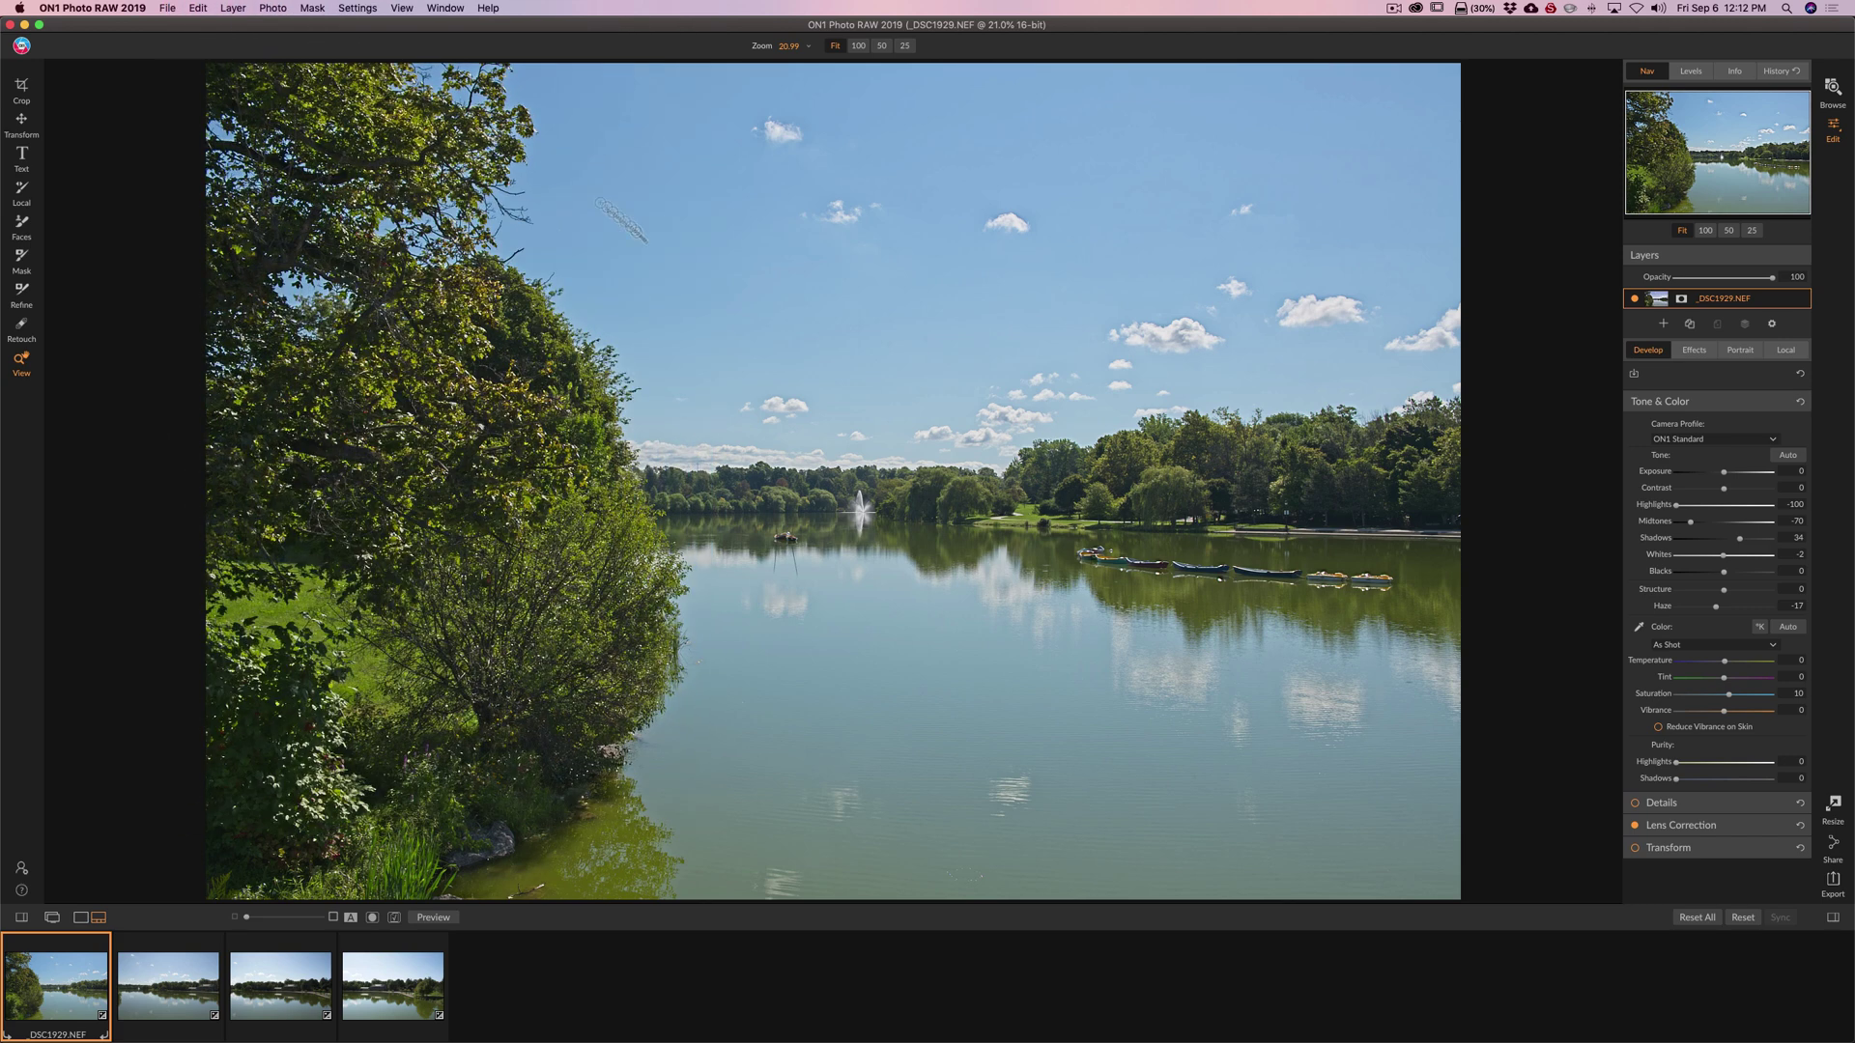
left_click(175, 1006)
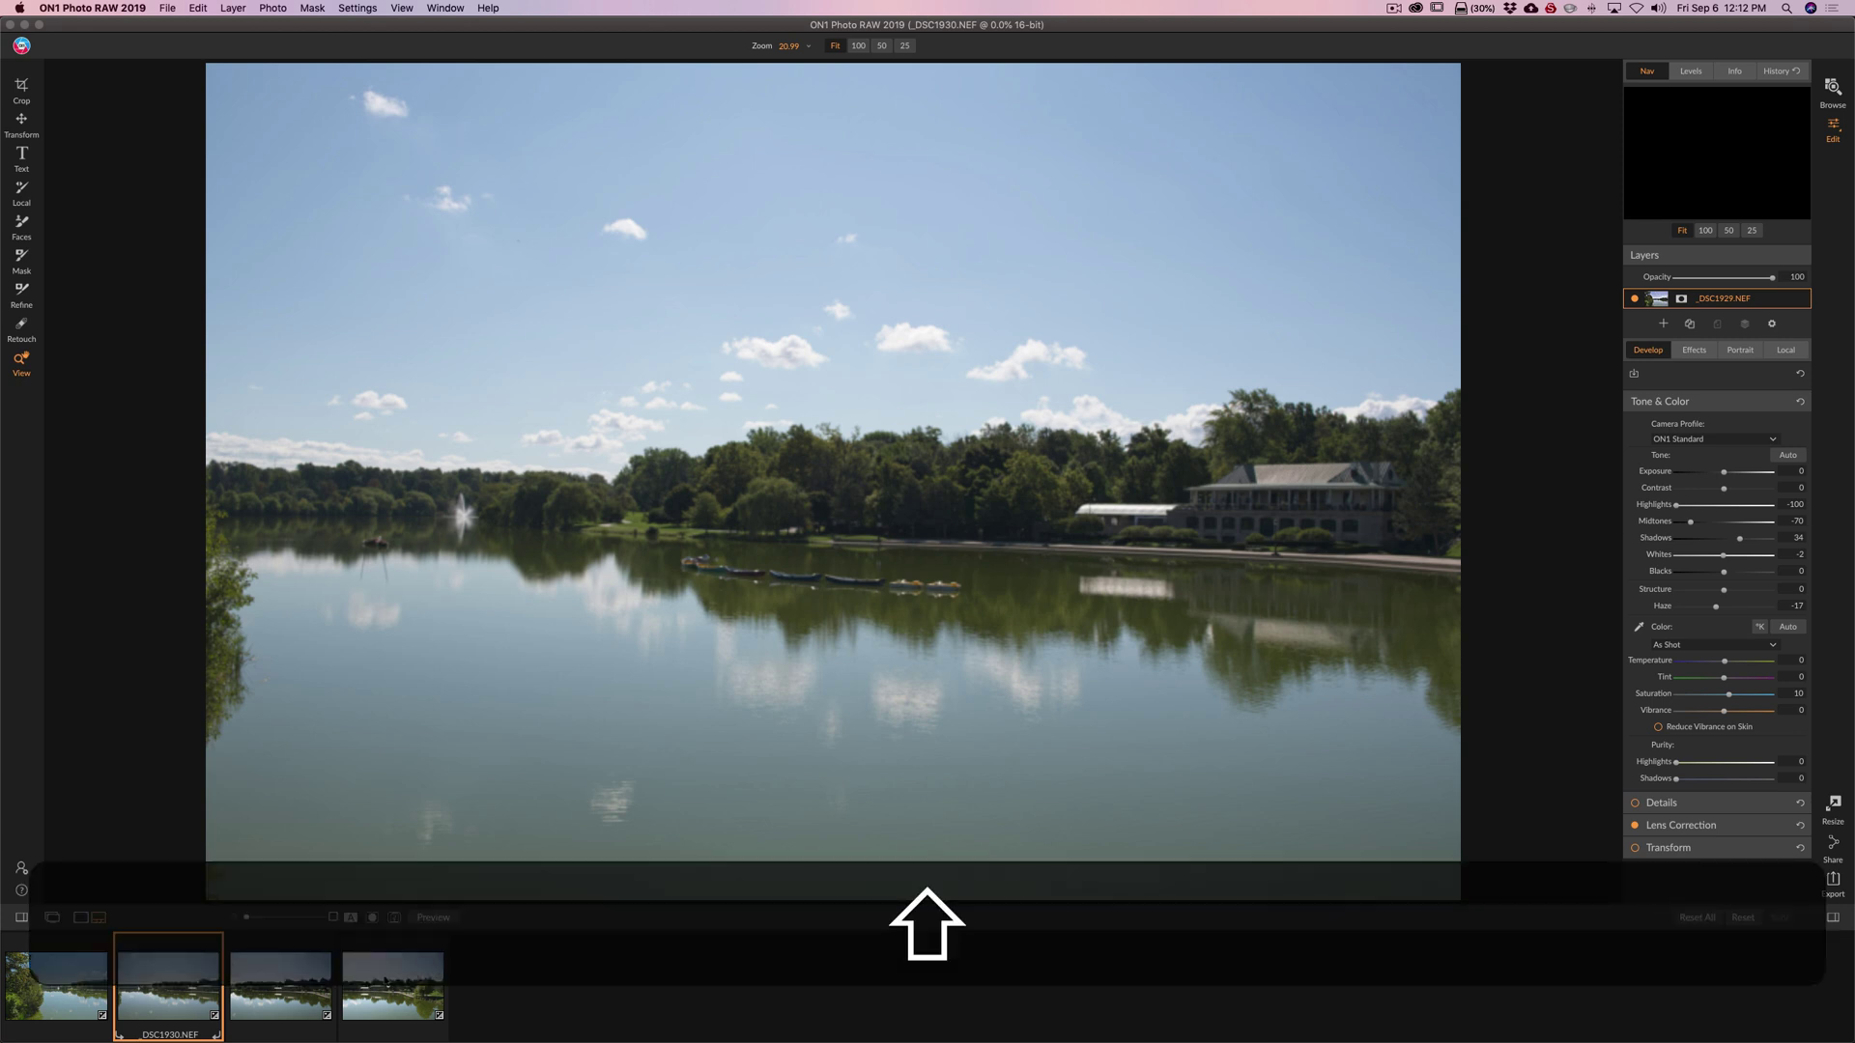
left_click(392, 983, "shift")
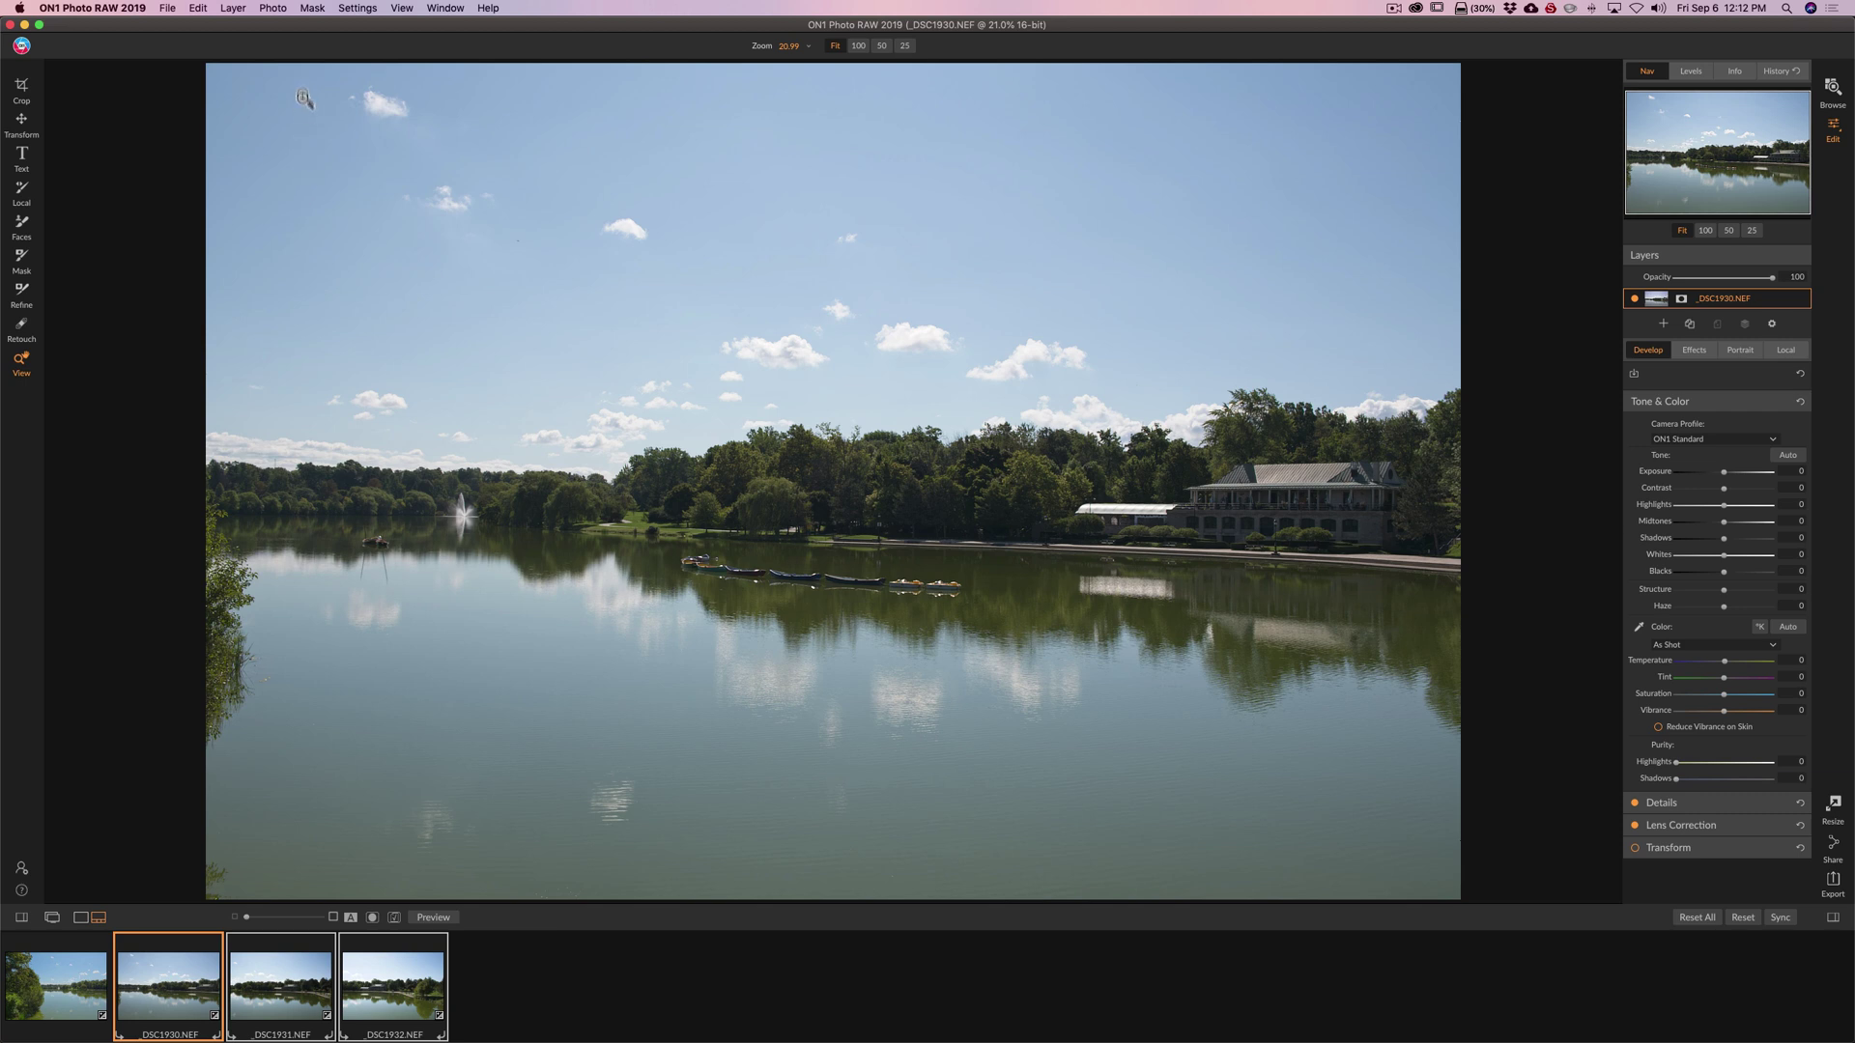
left_click(355, 8)
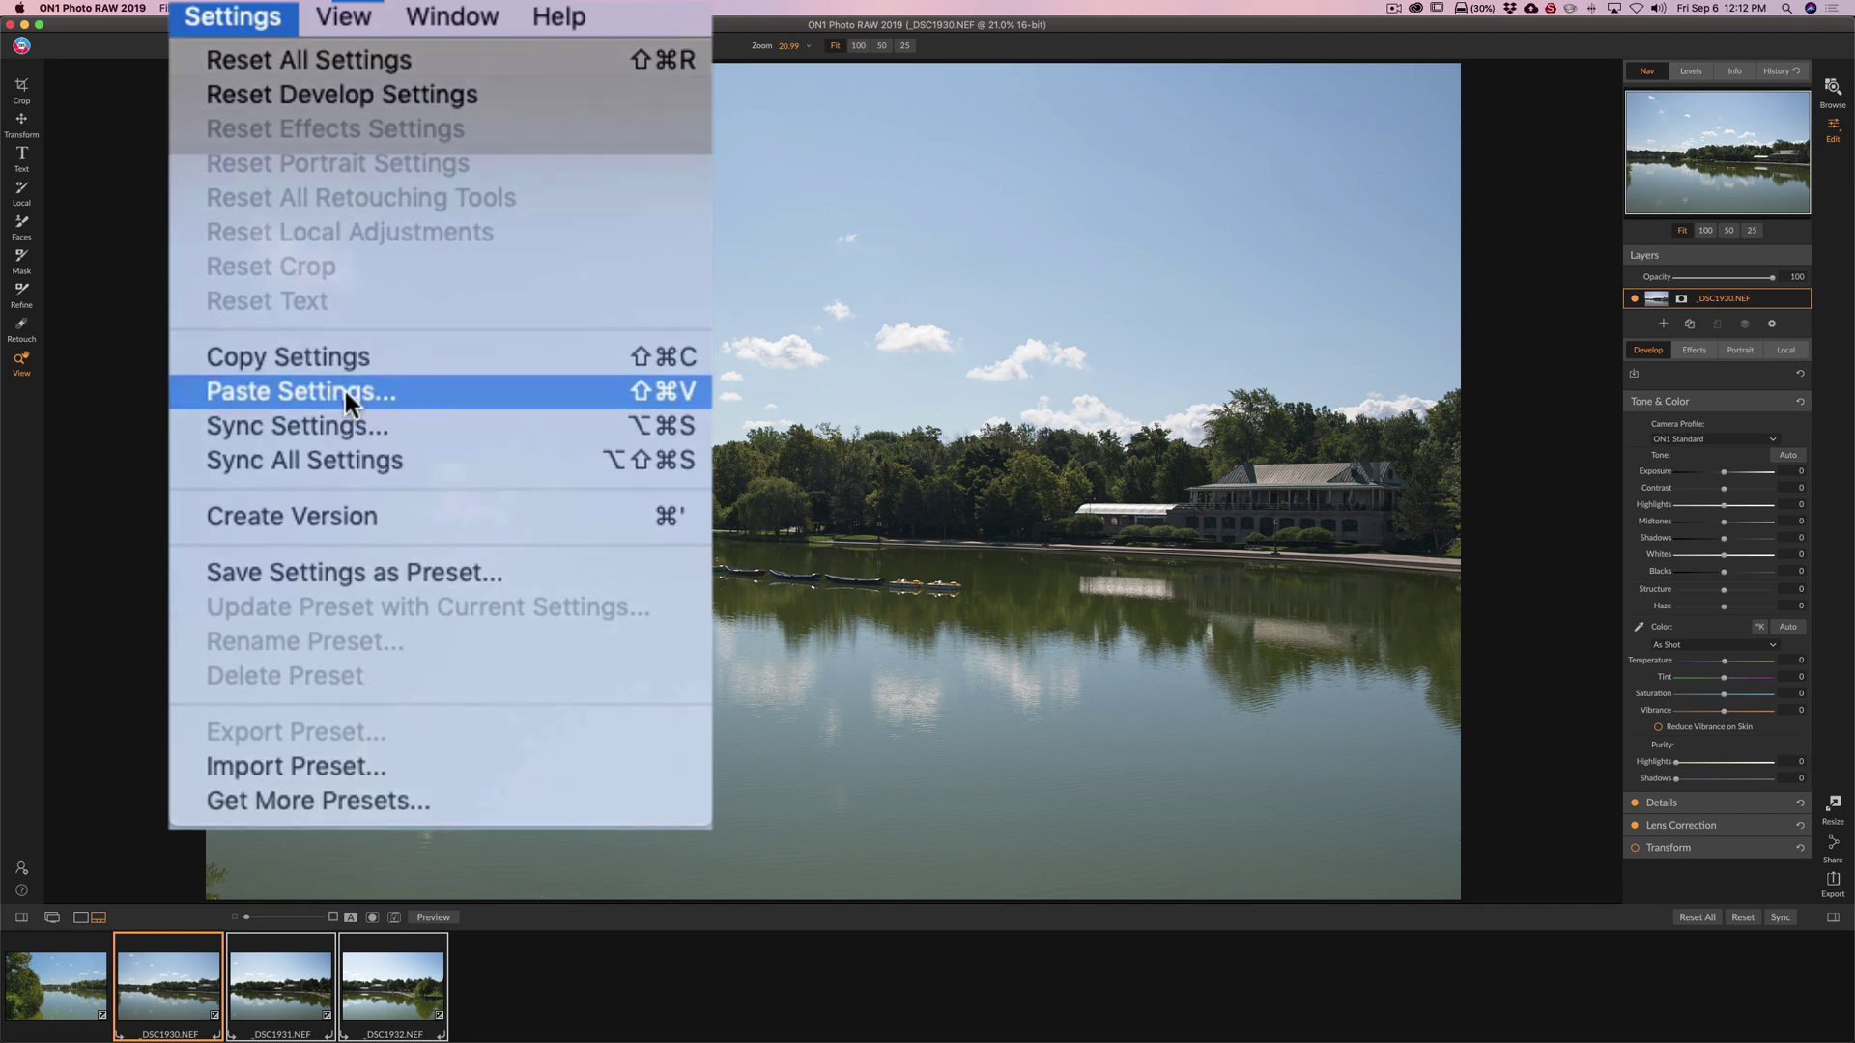
left_click(344, 391)
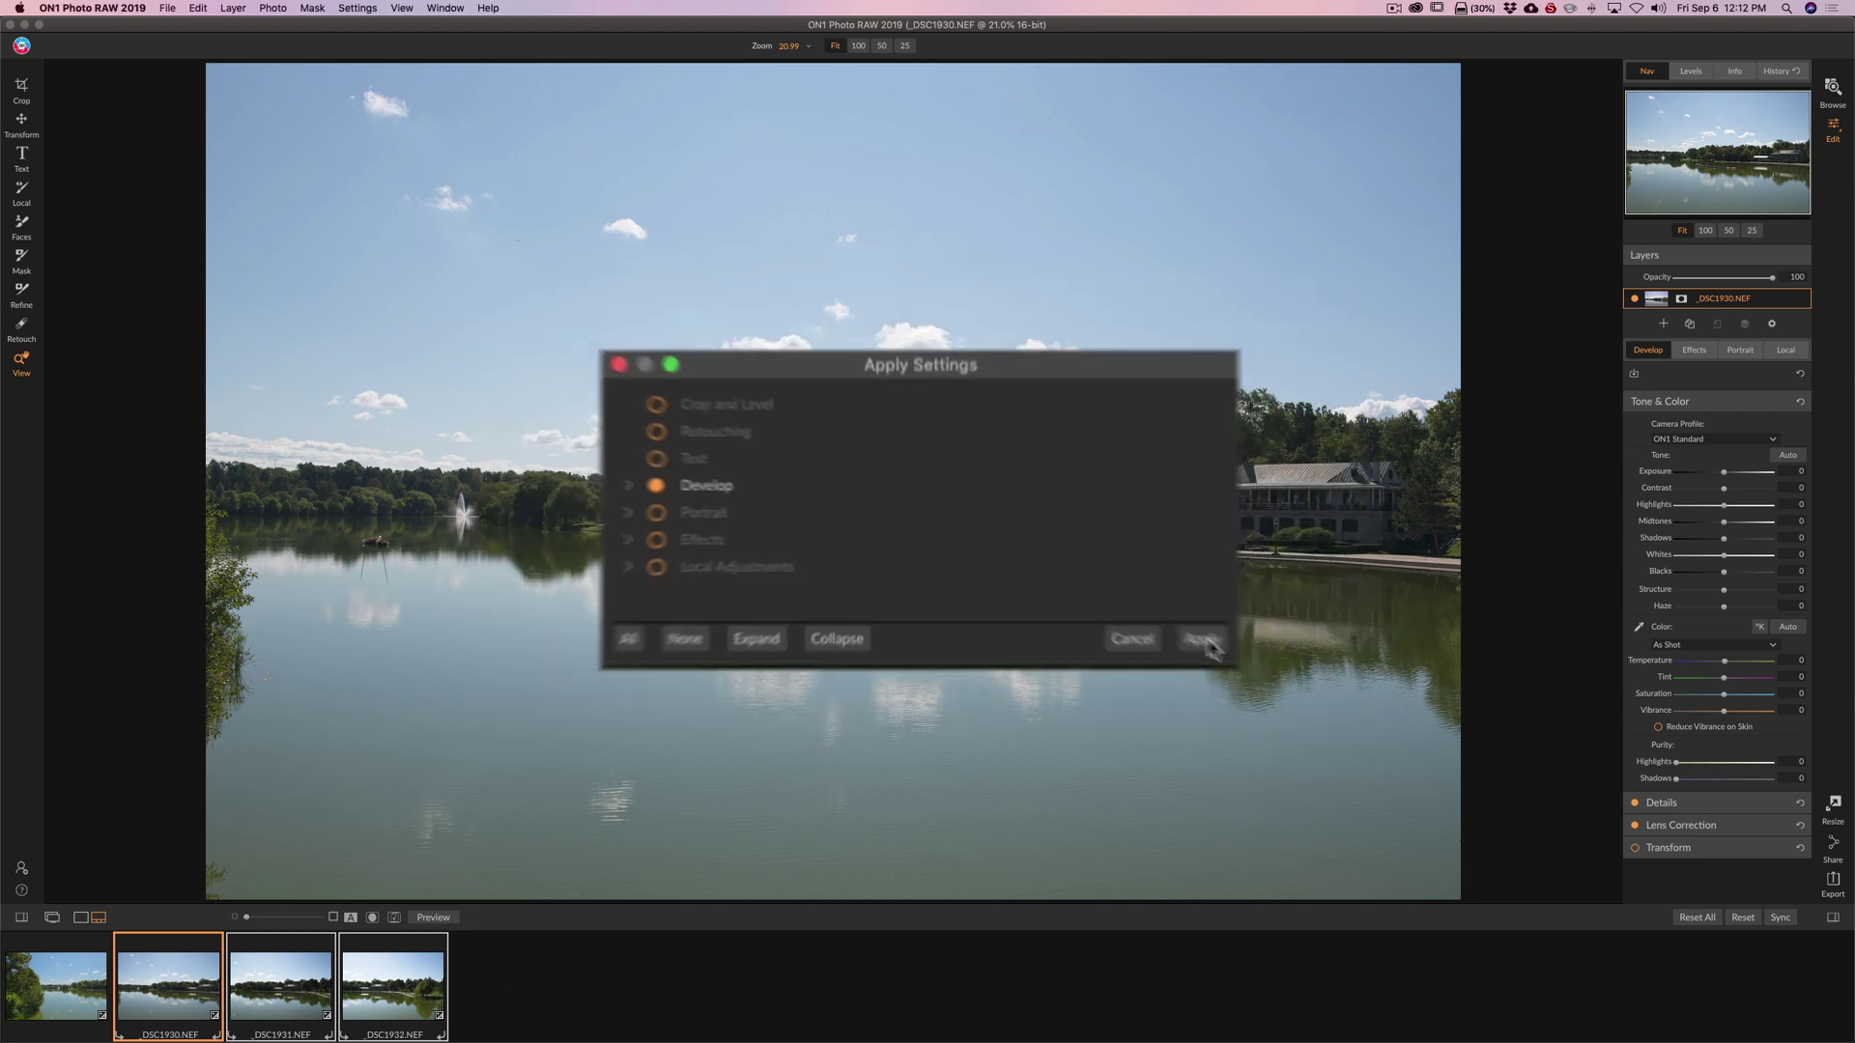
left_click(1083, 587)
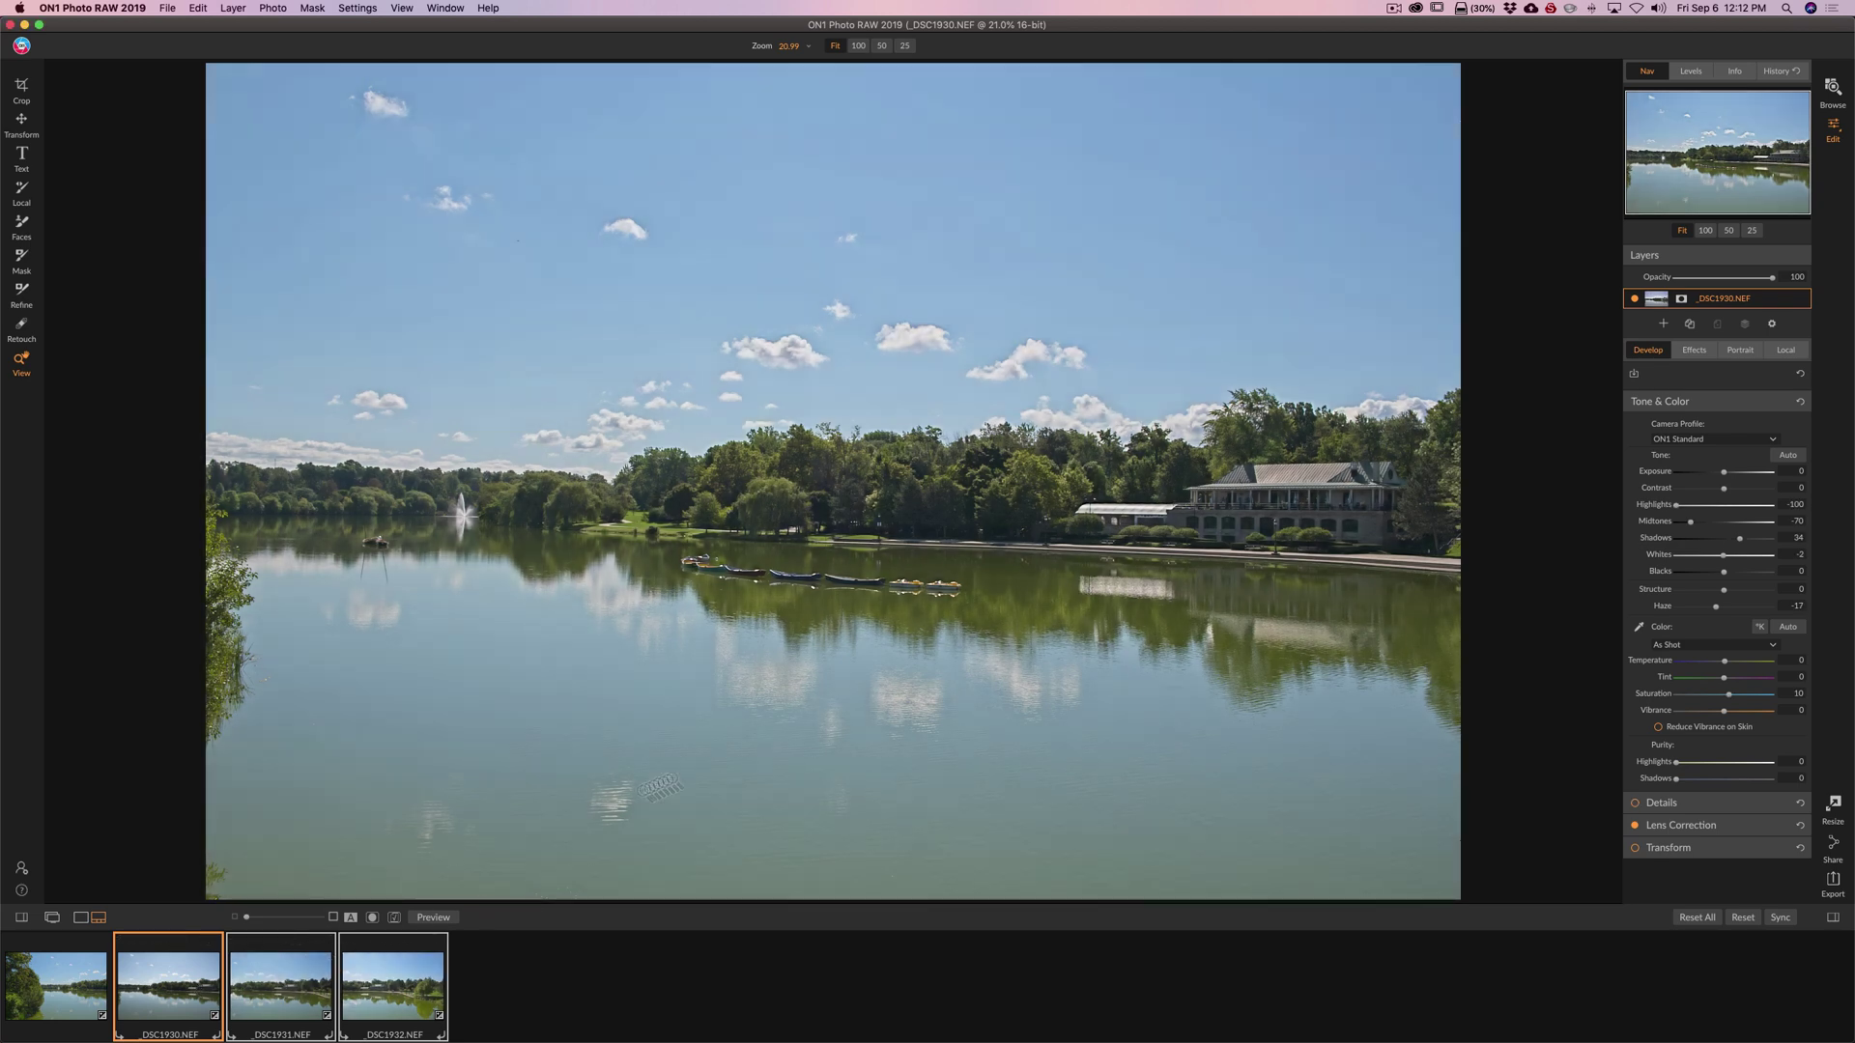
left_click(296, 992)
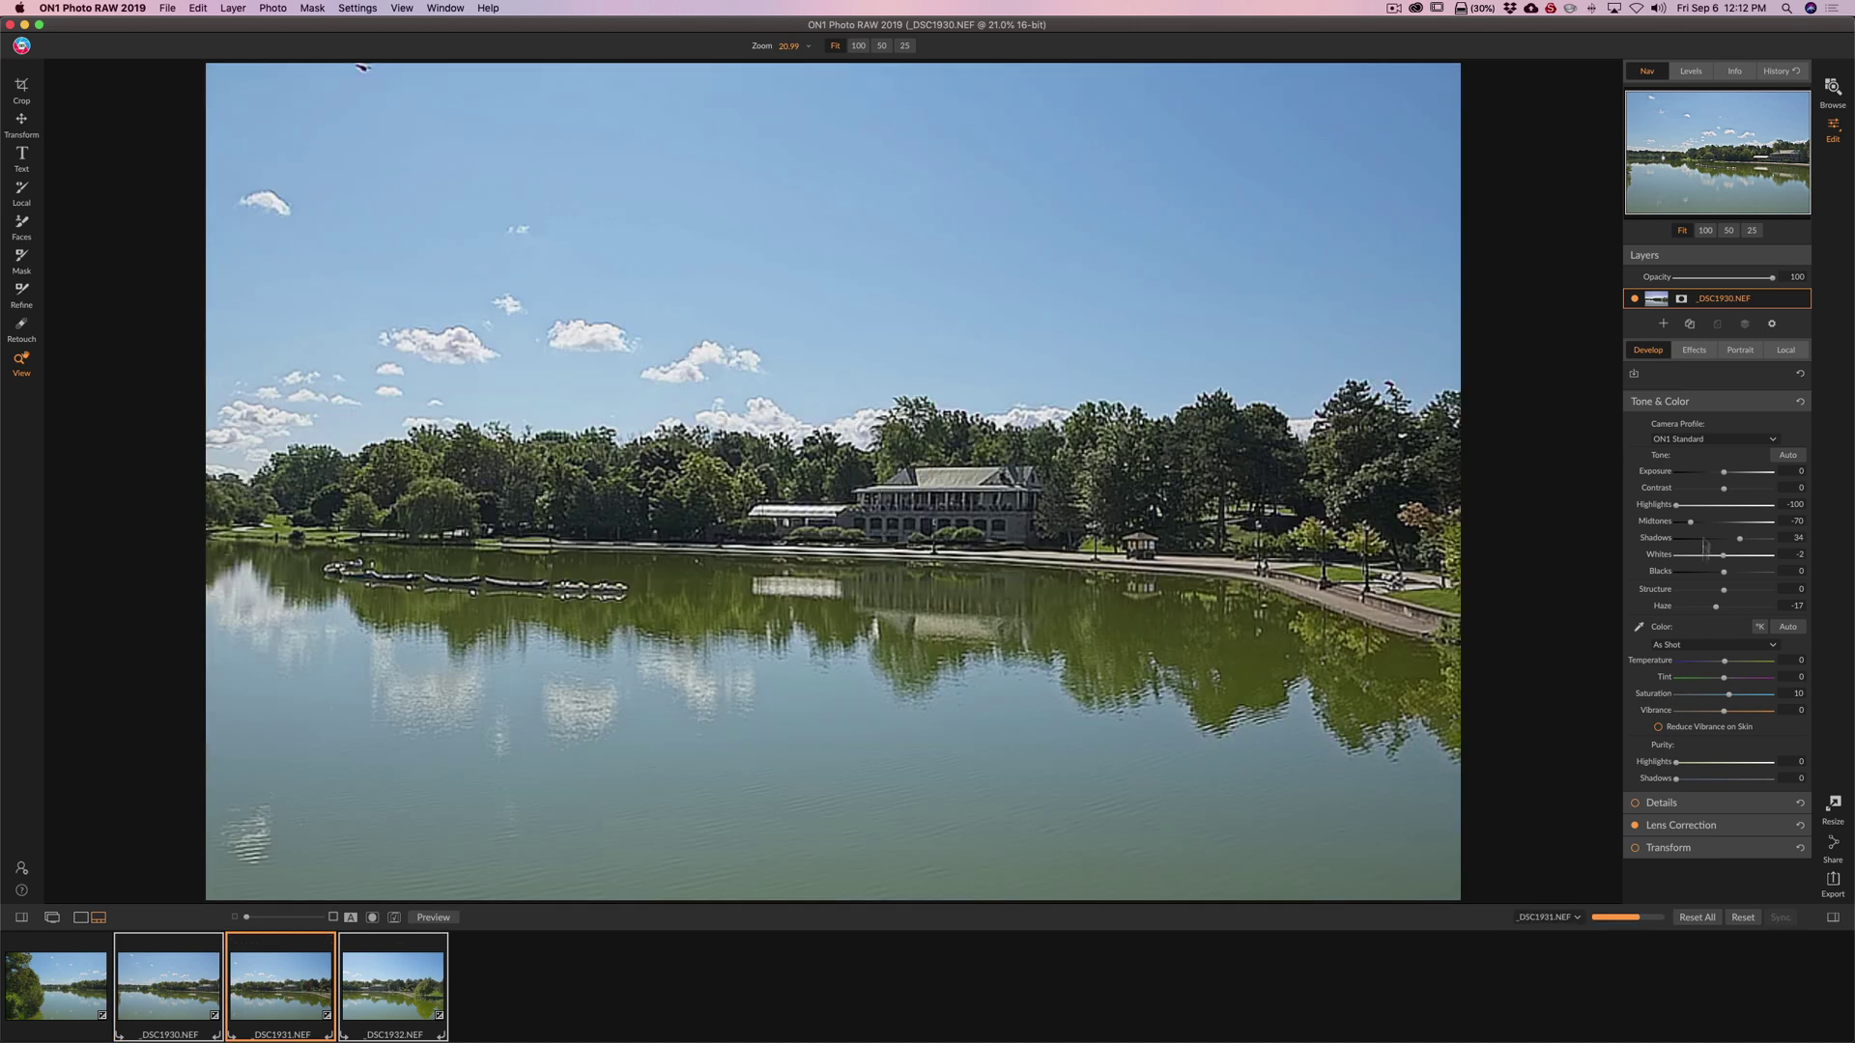
left_click(405, 996)
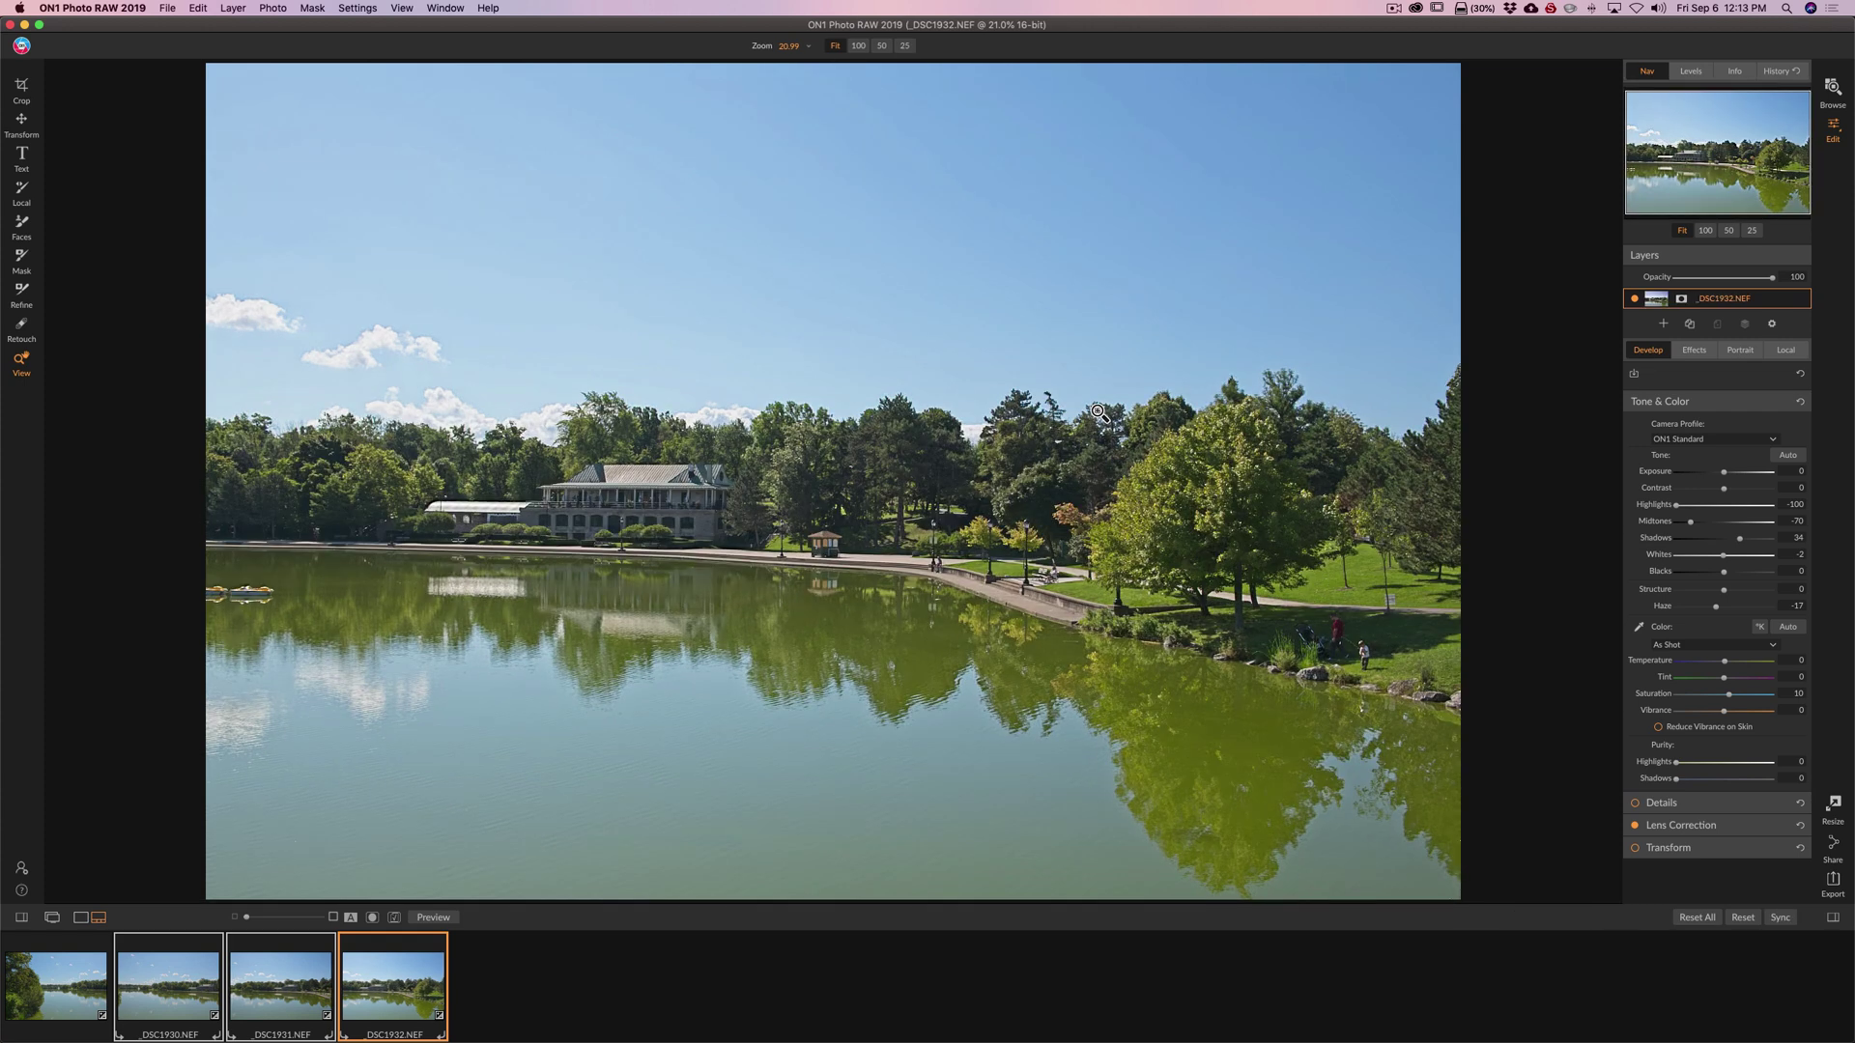
Return to Browse and save the four photos as an Auto-type panorama with cropped edges at 100% size, opening in Effects.
key("super+d")
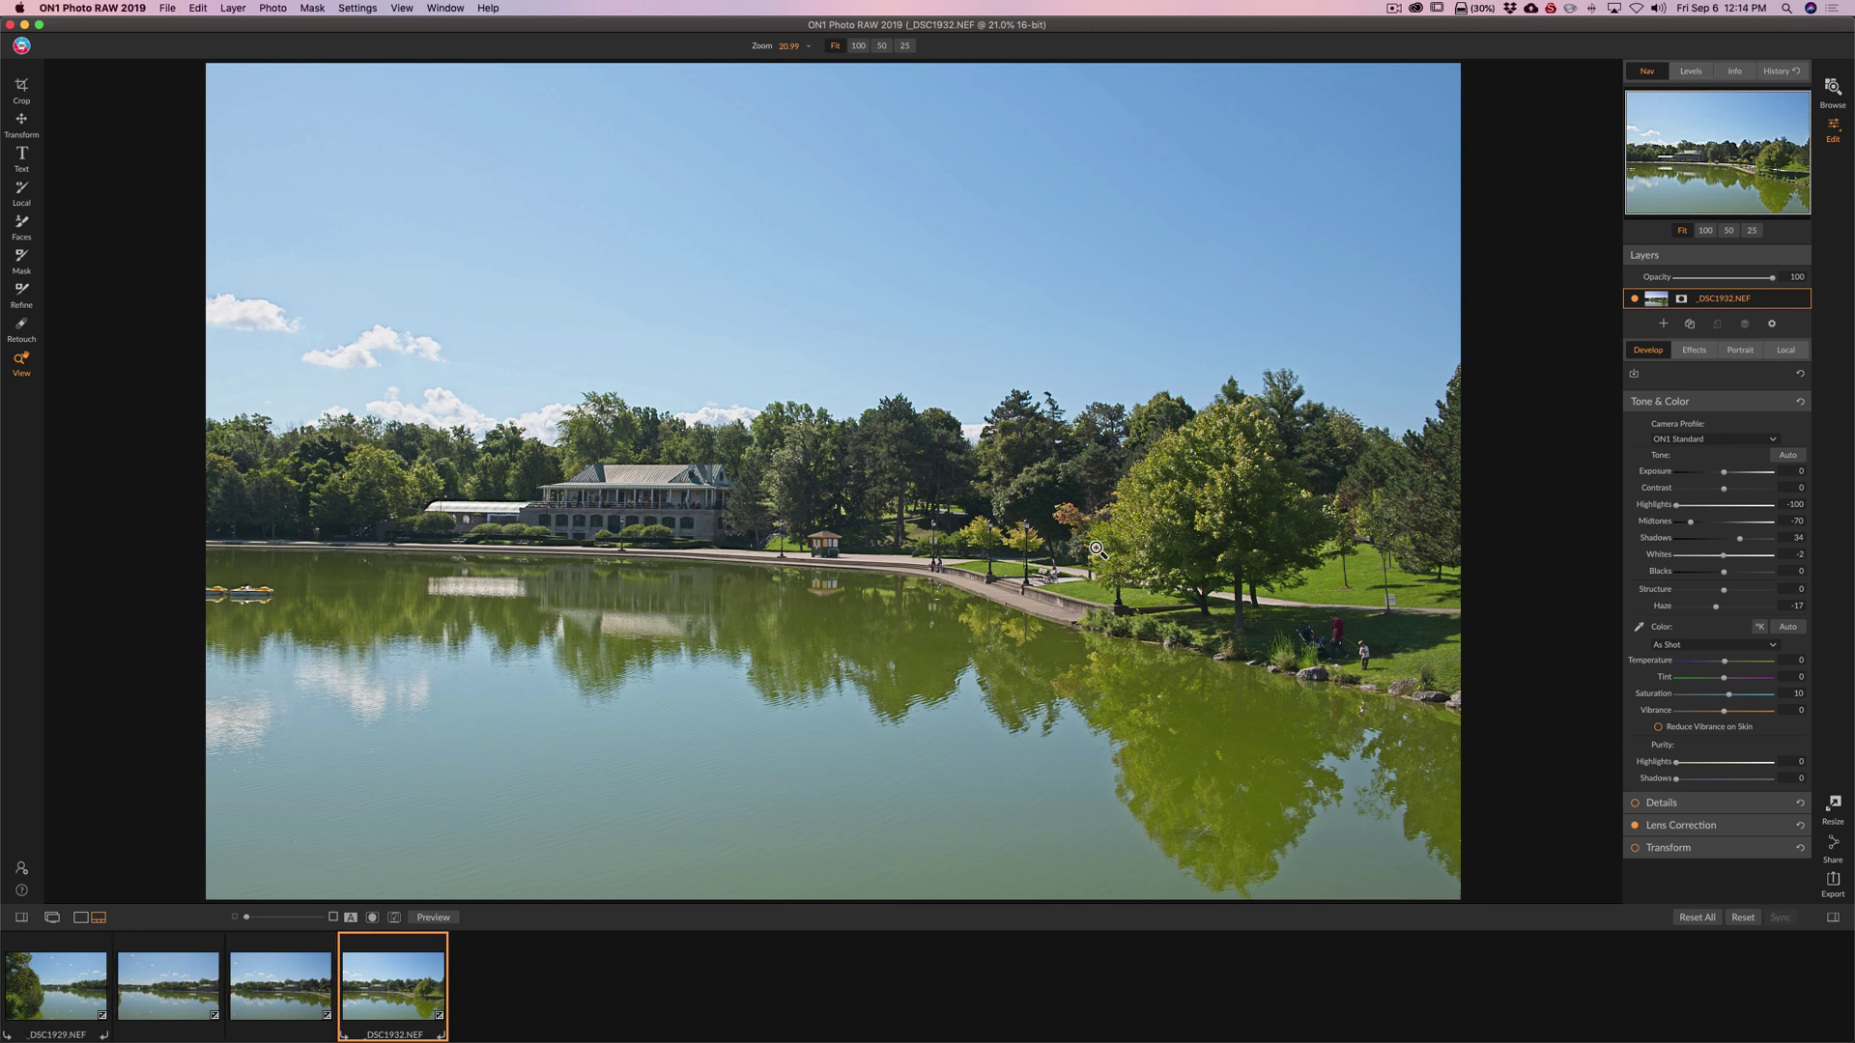
left_click(1832, 89)
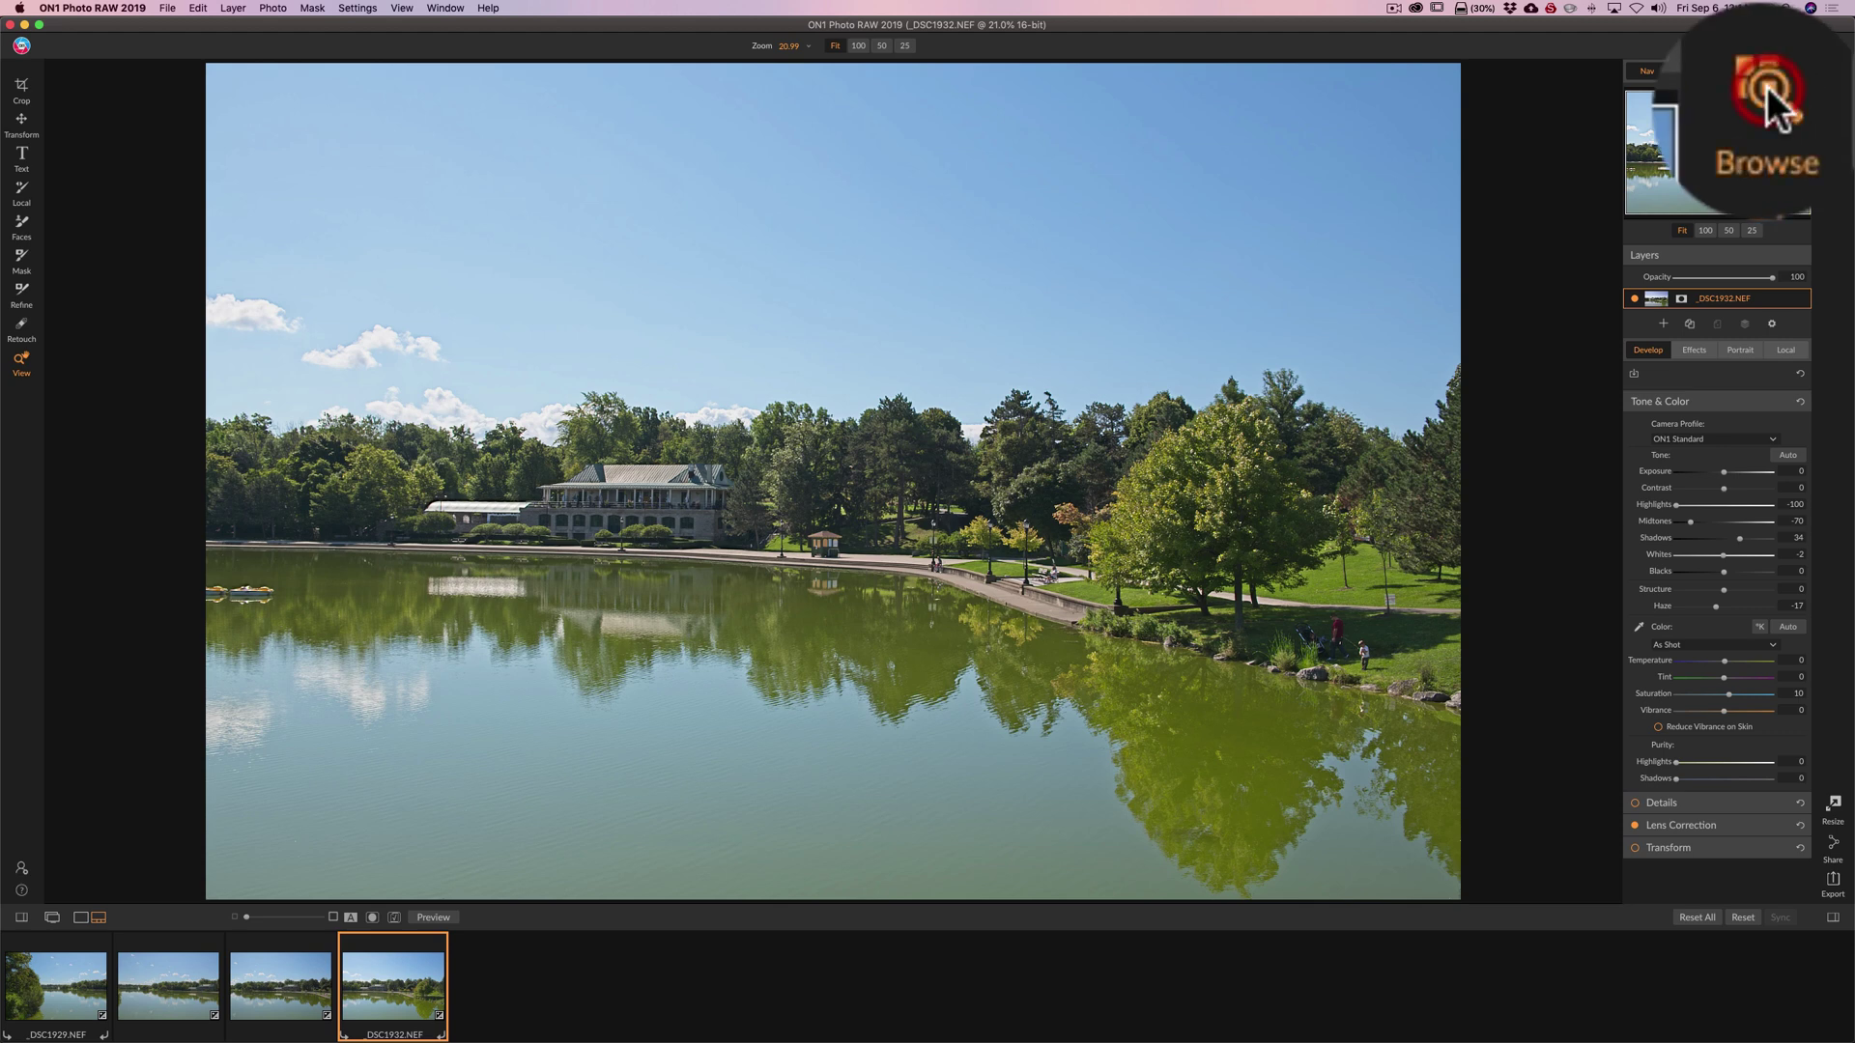
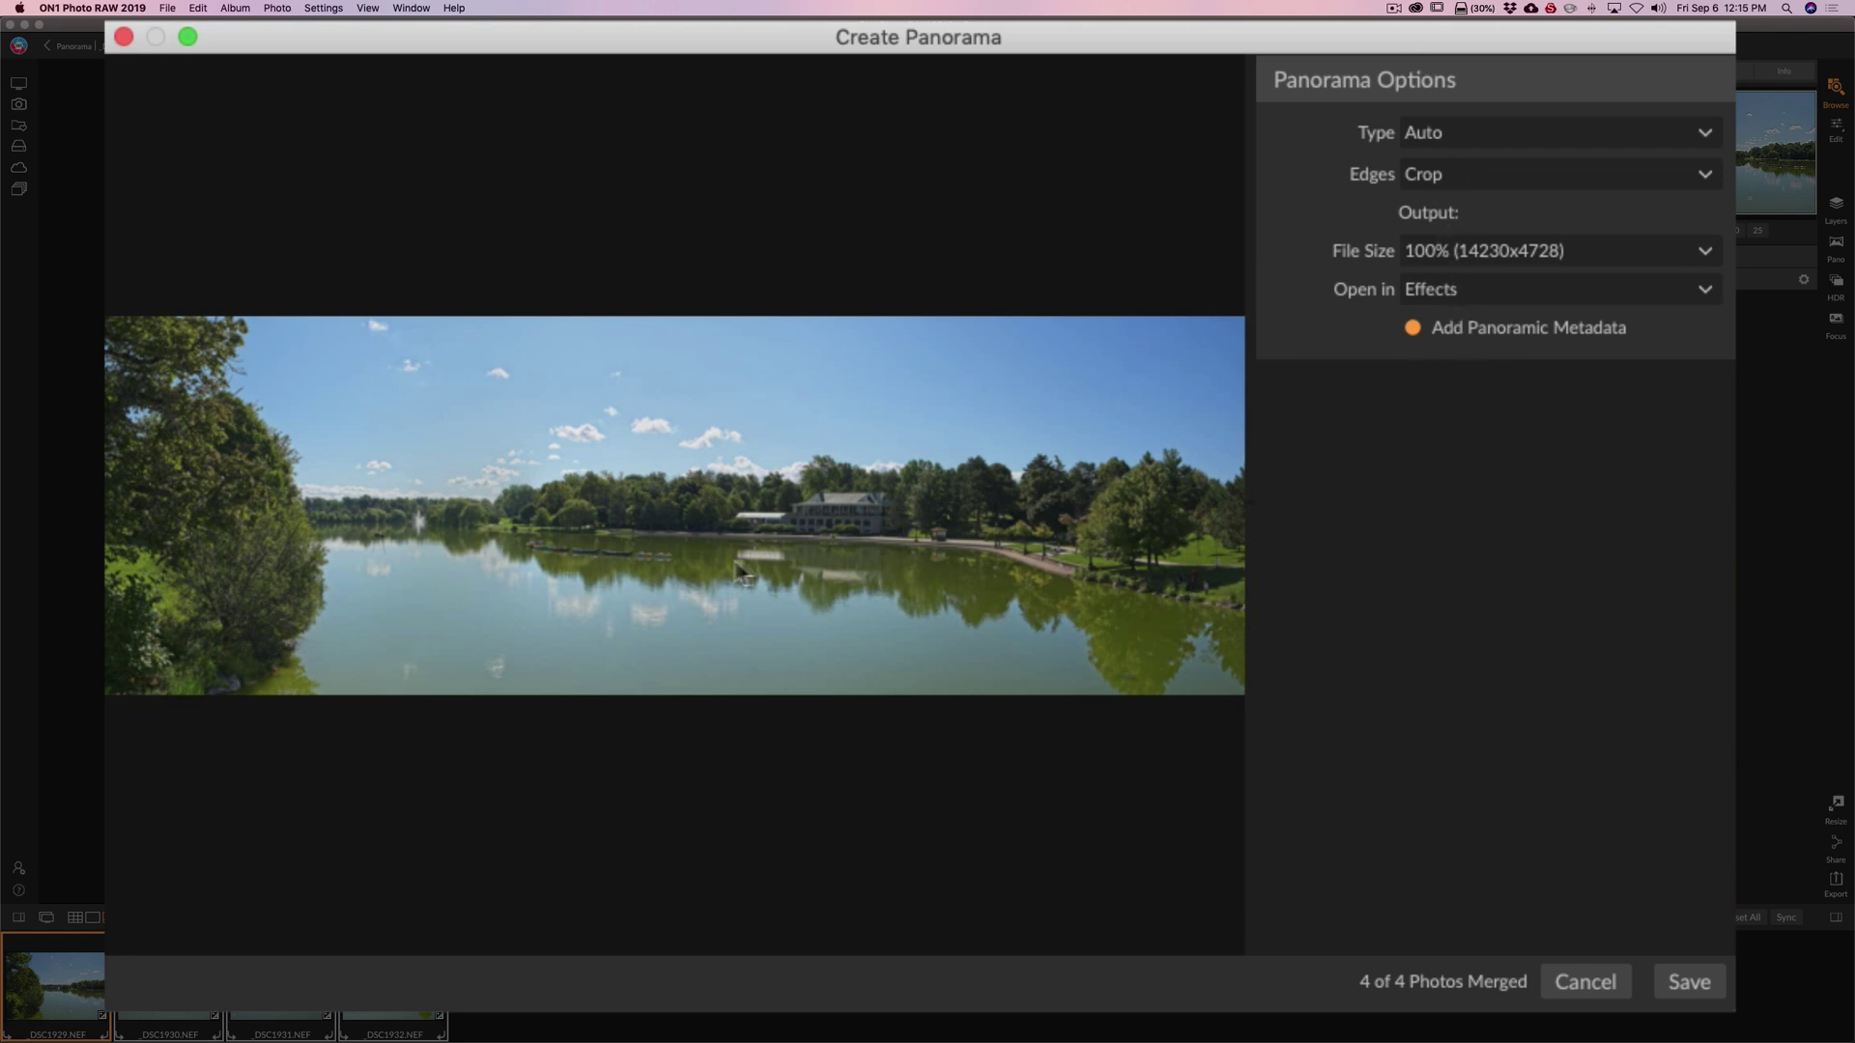
left_click(1690, 983)
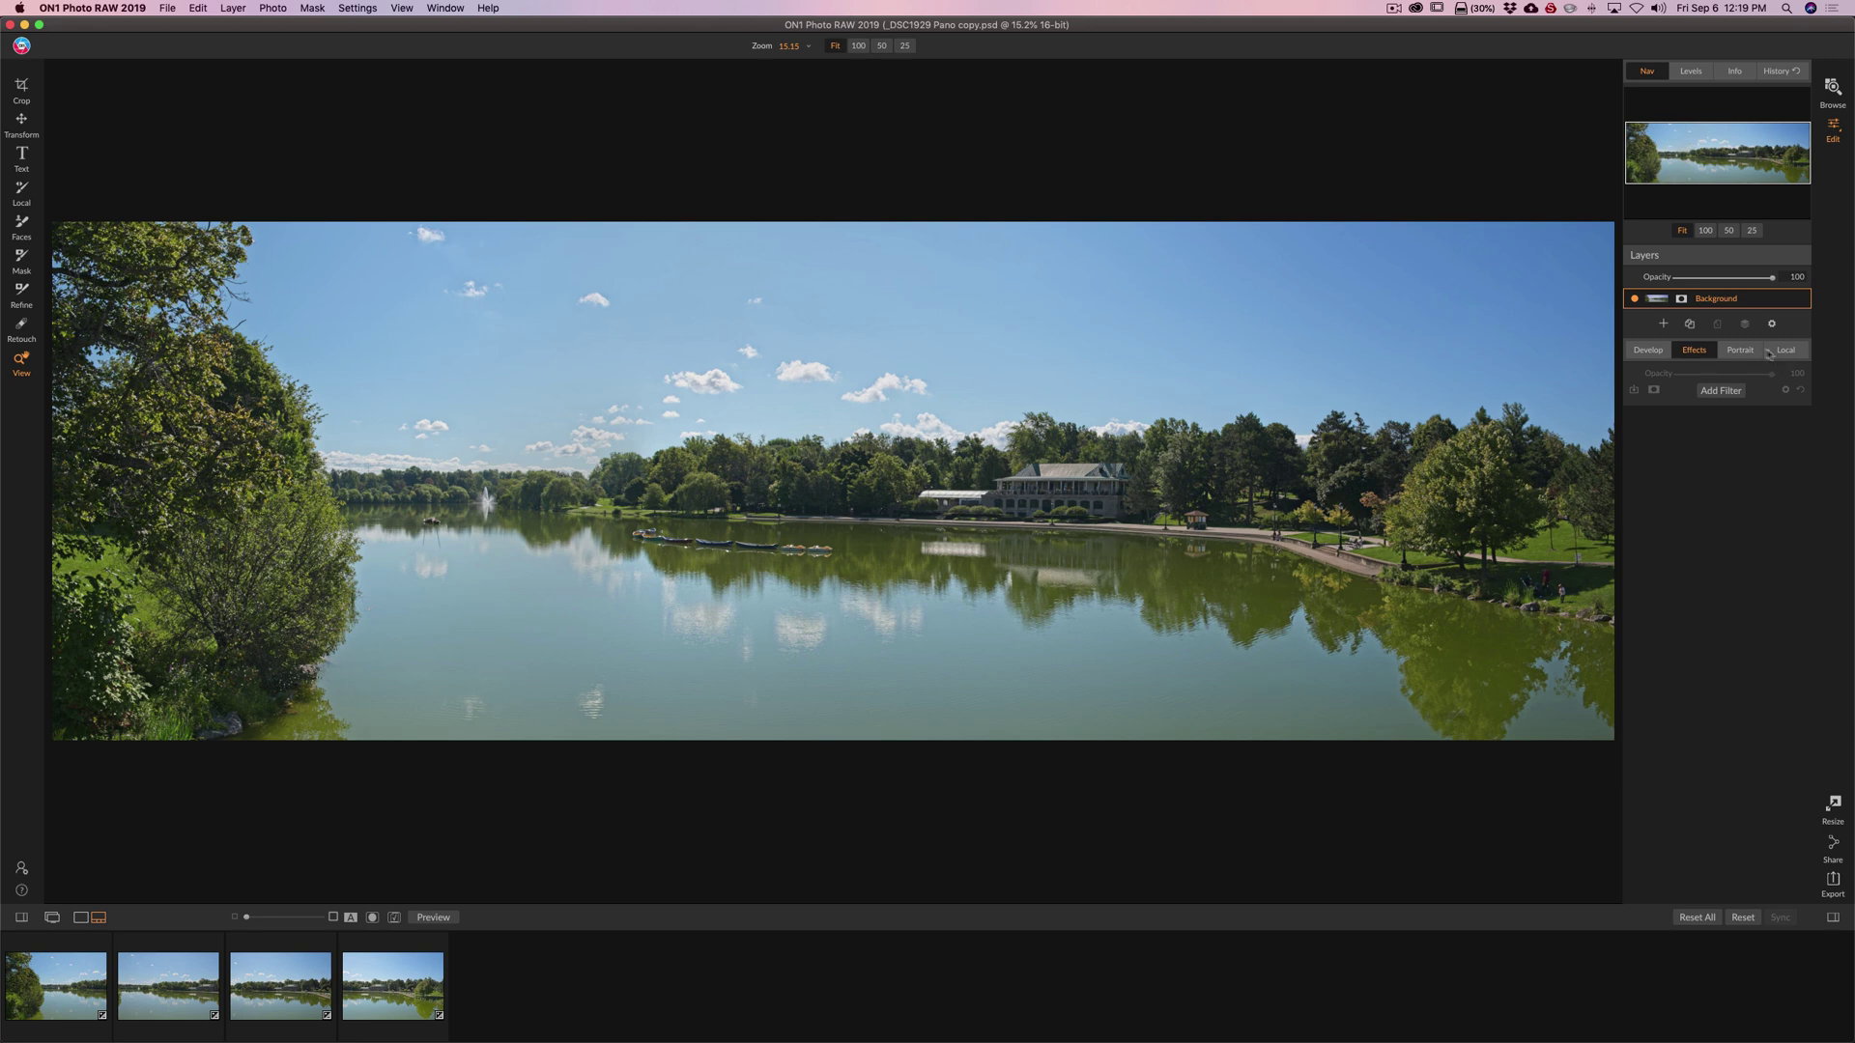
Add a Color Adjustment filter to the panorama and set Green to Range 9, Hue 26, Saturation -100 and Brightness 65.
left_click(1710, 394)
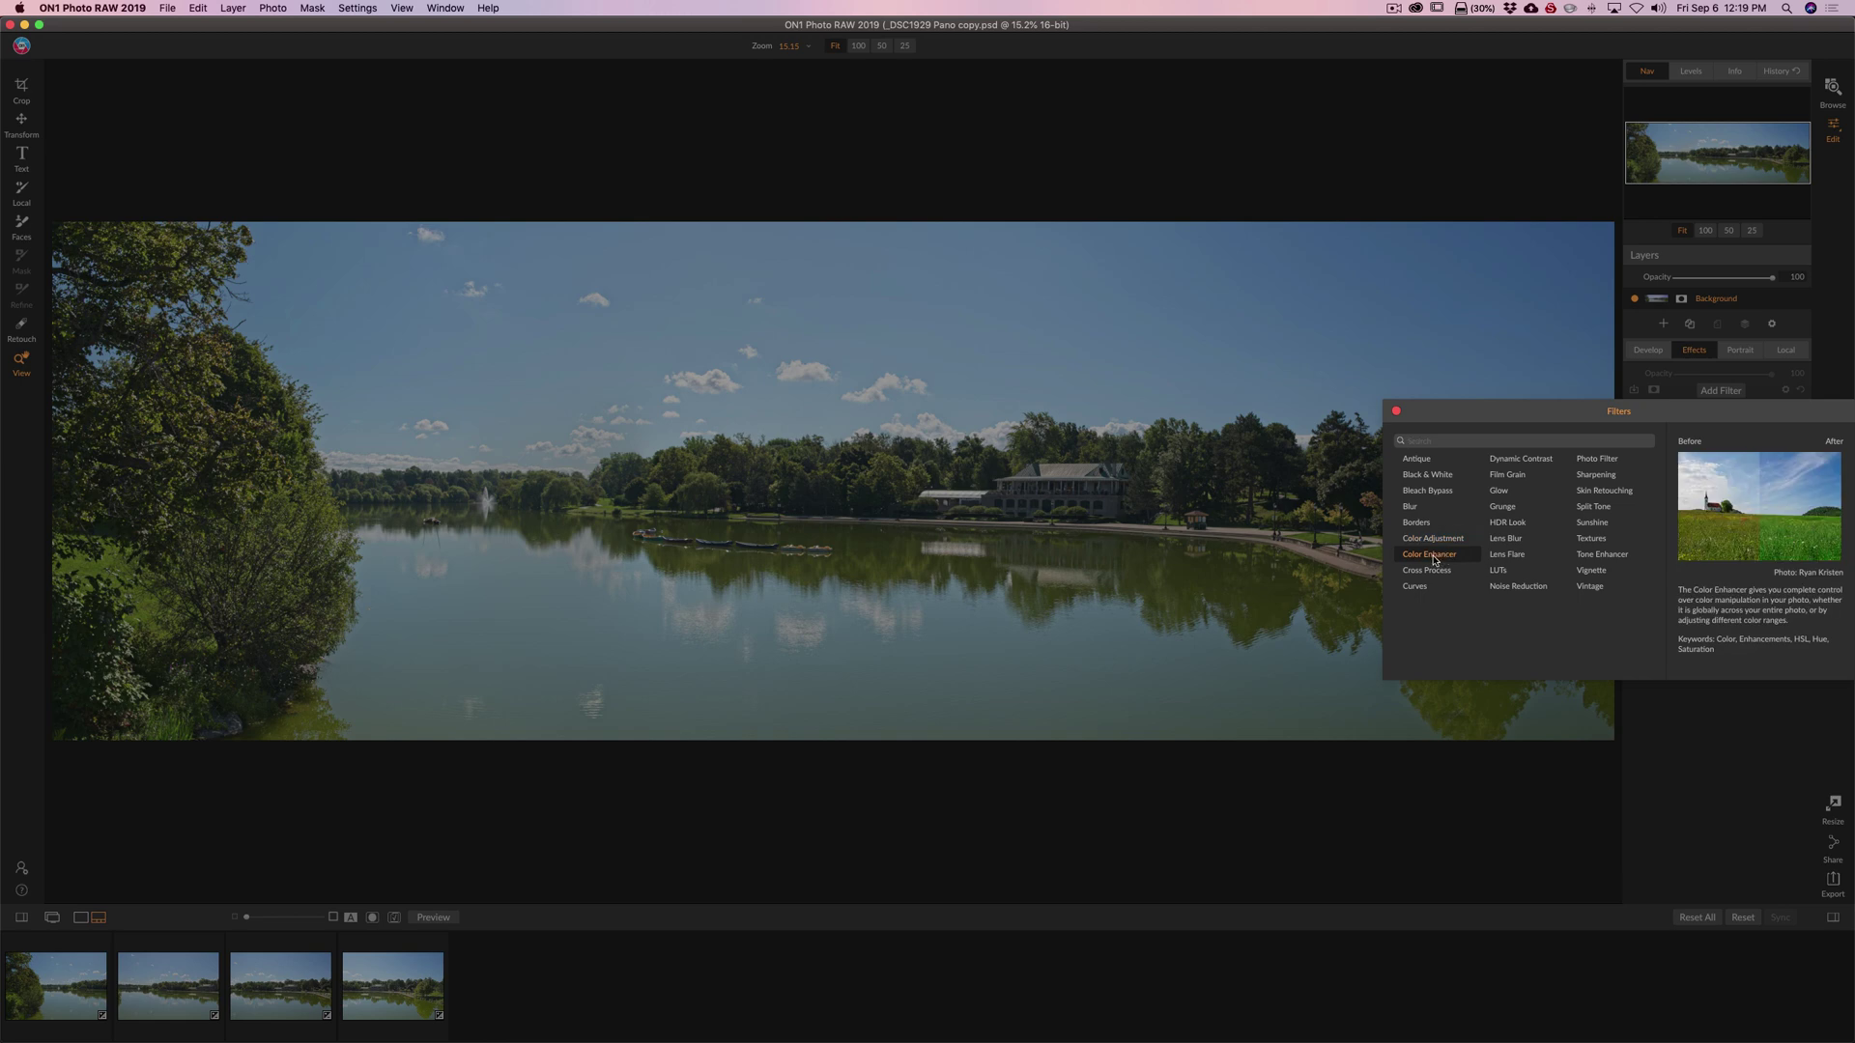
left_click(1433, 538)
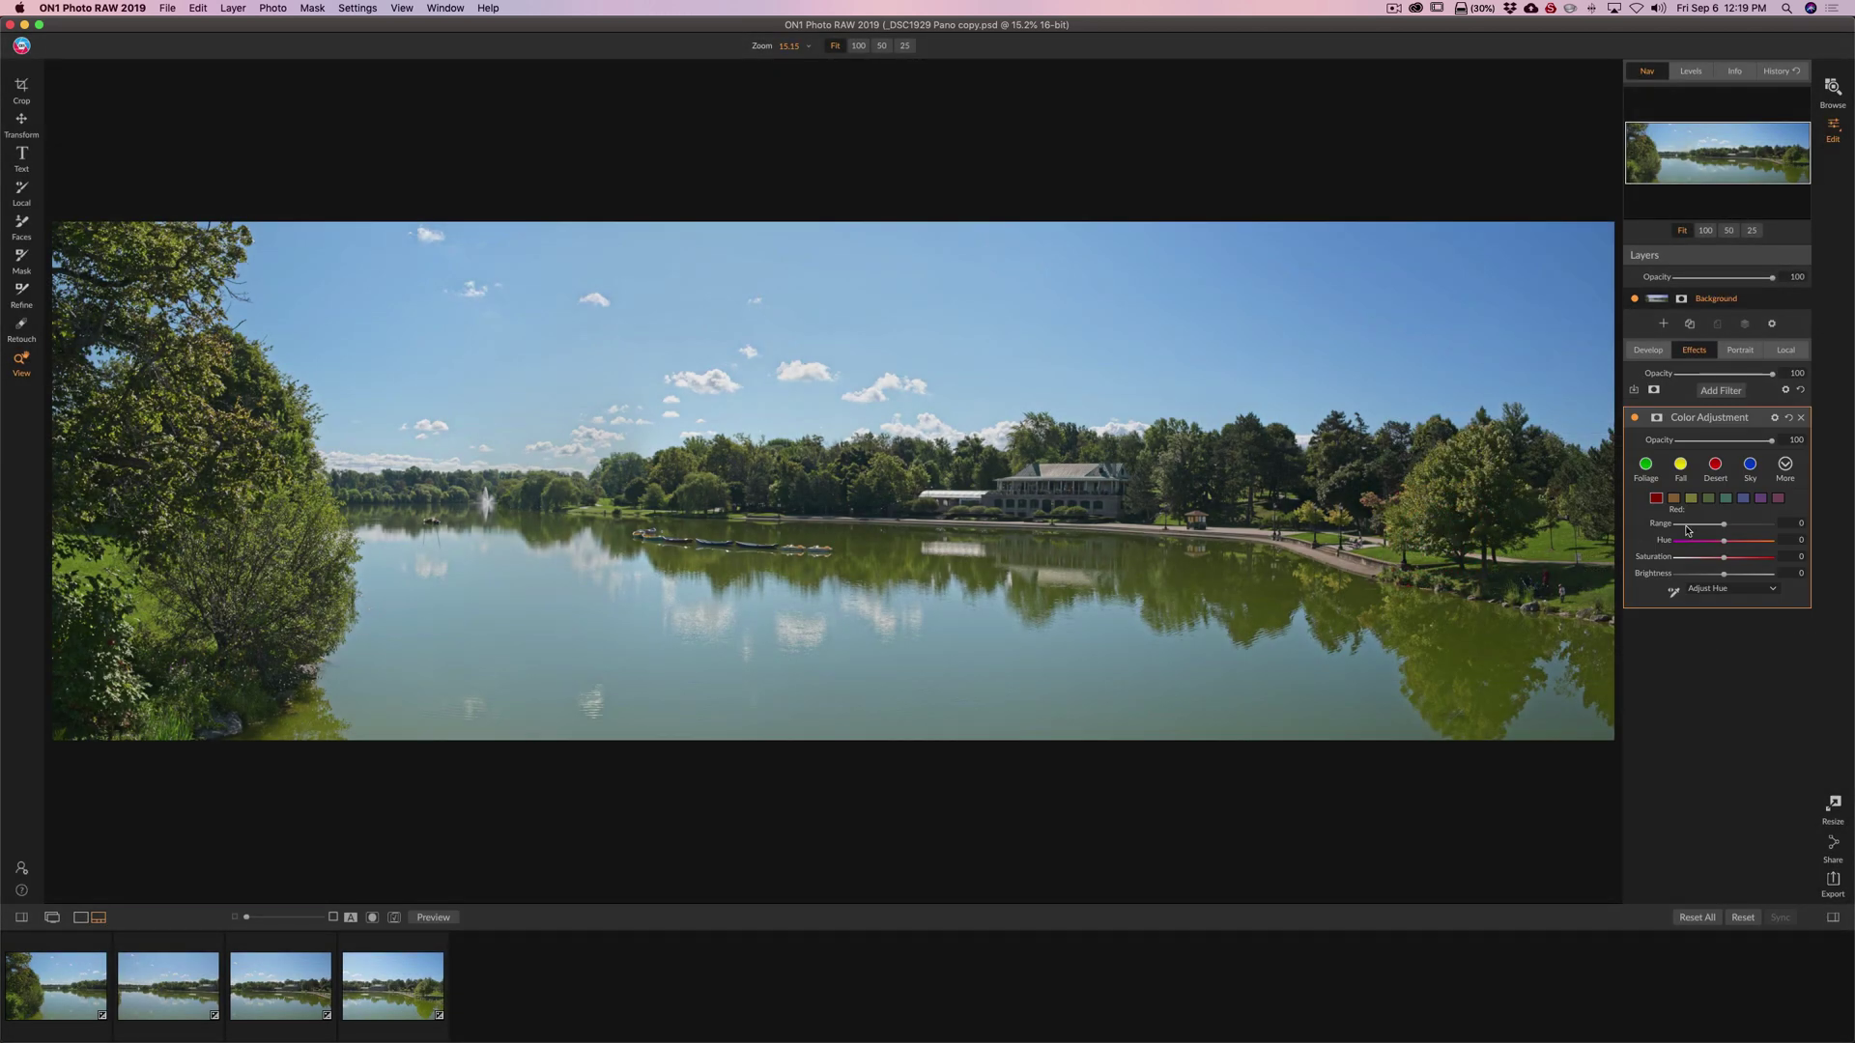
left_click(1662, 491)
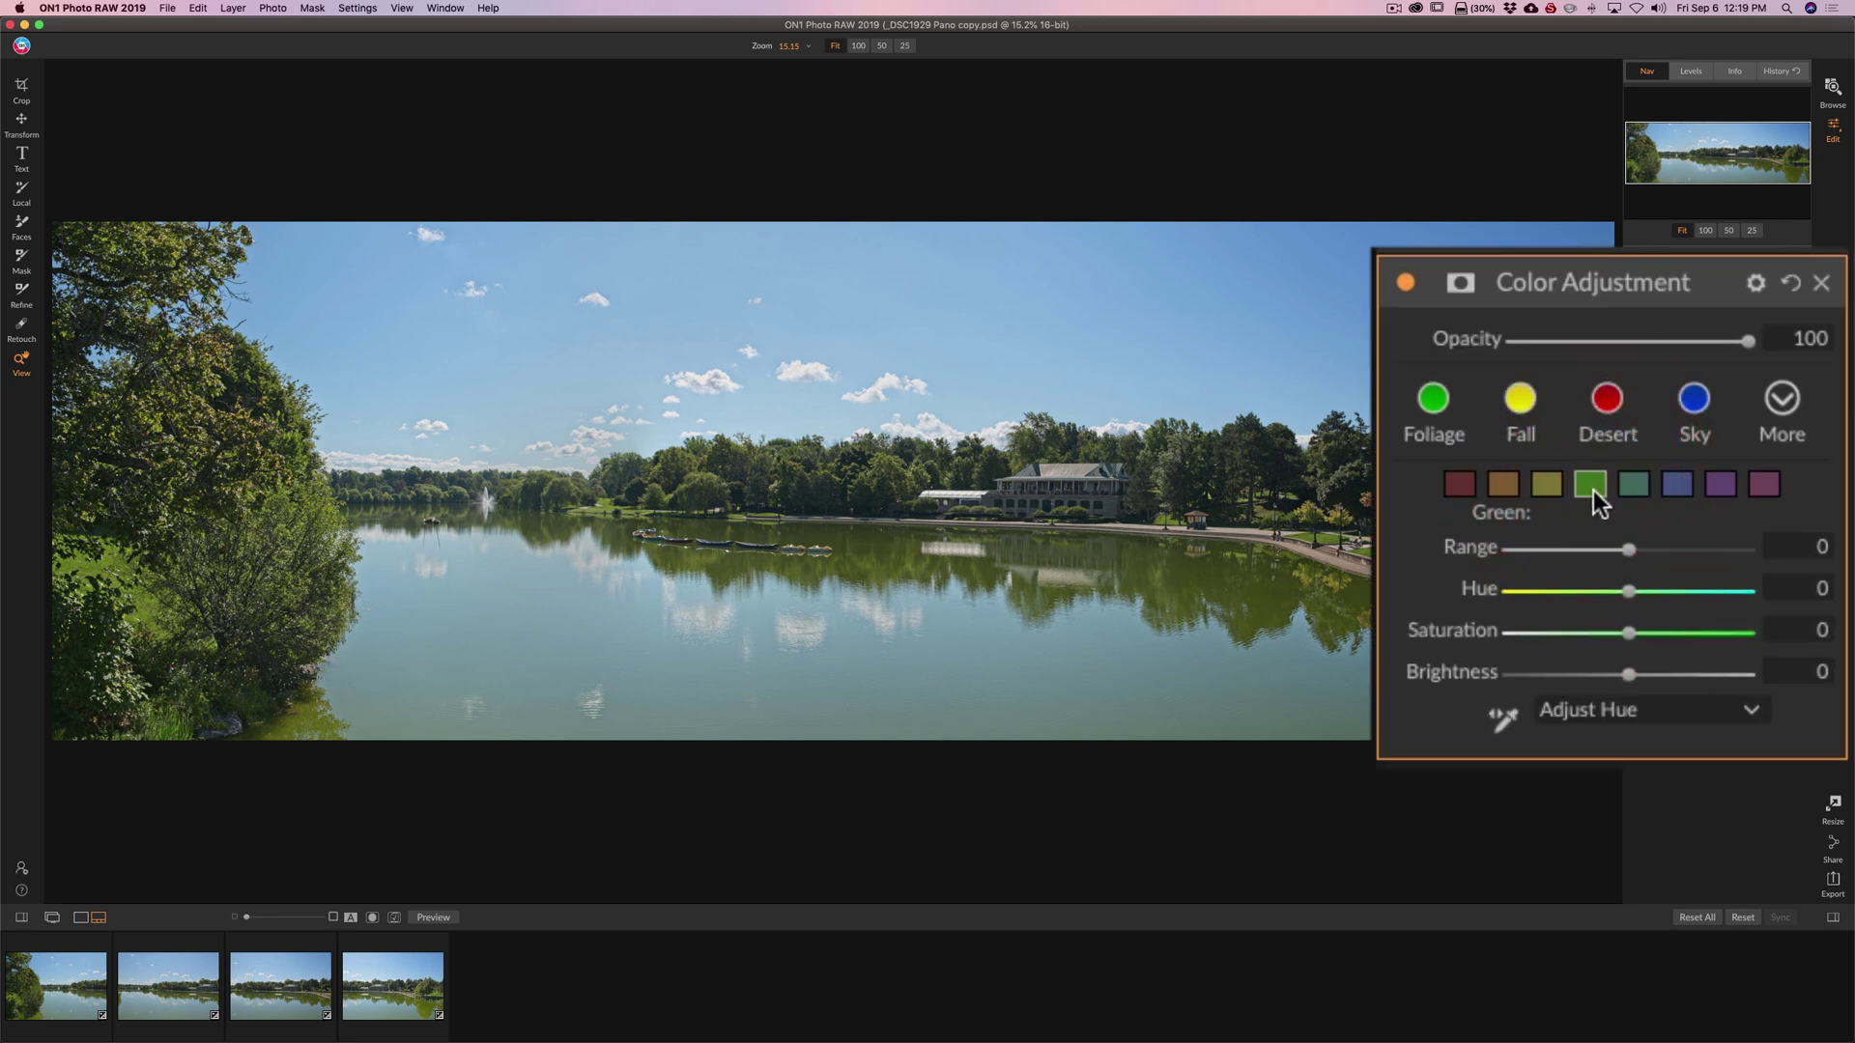
left_click_drag(1598, 636, 1489, 647)
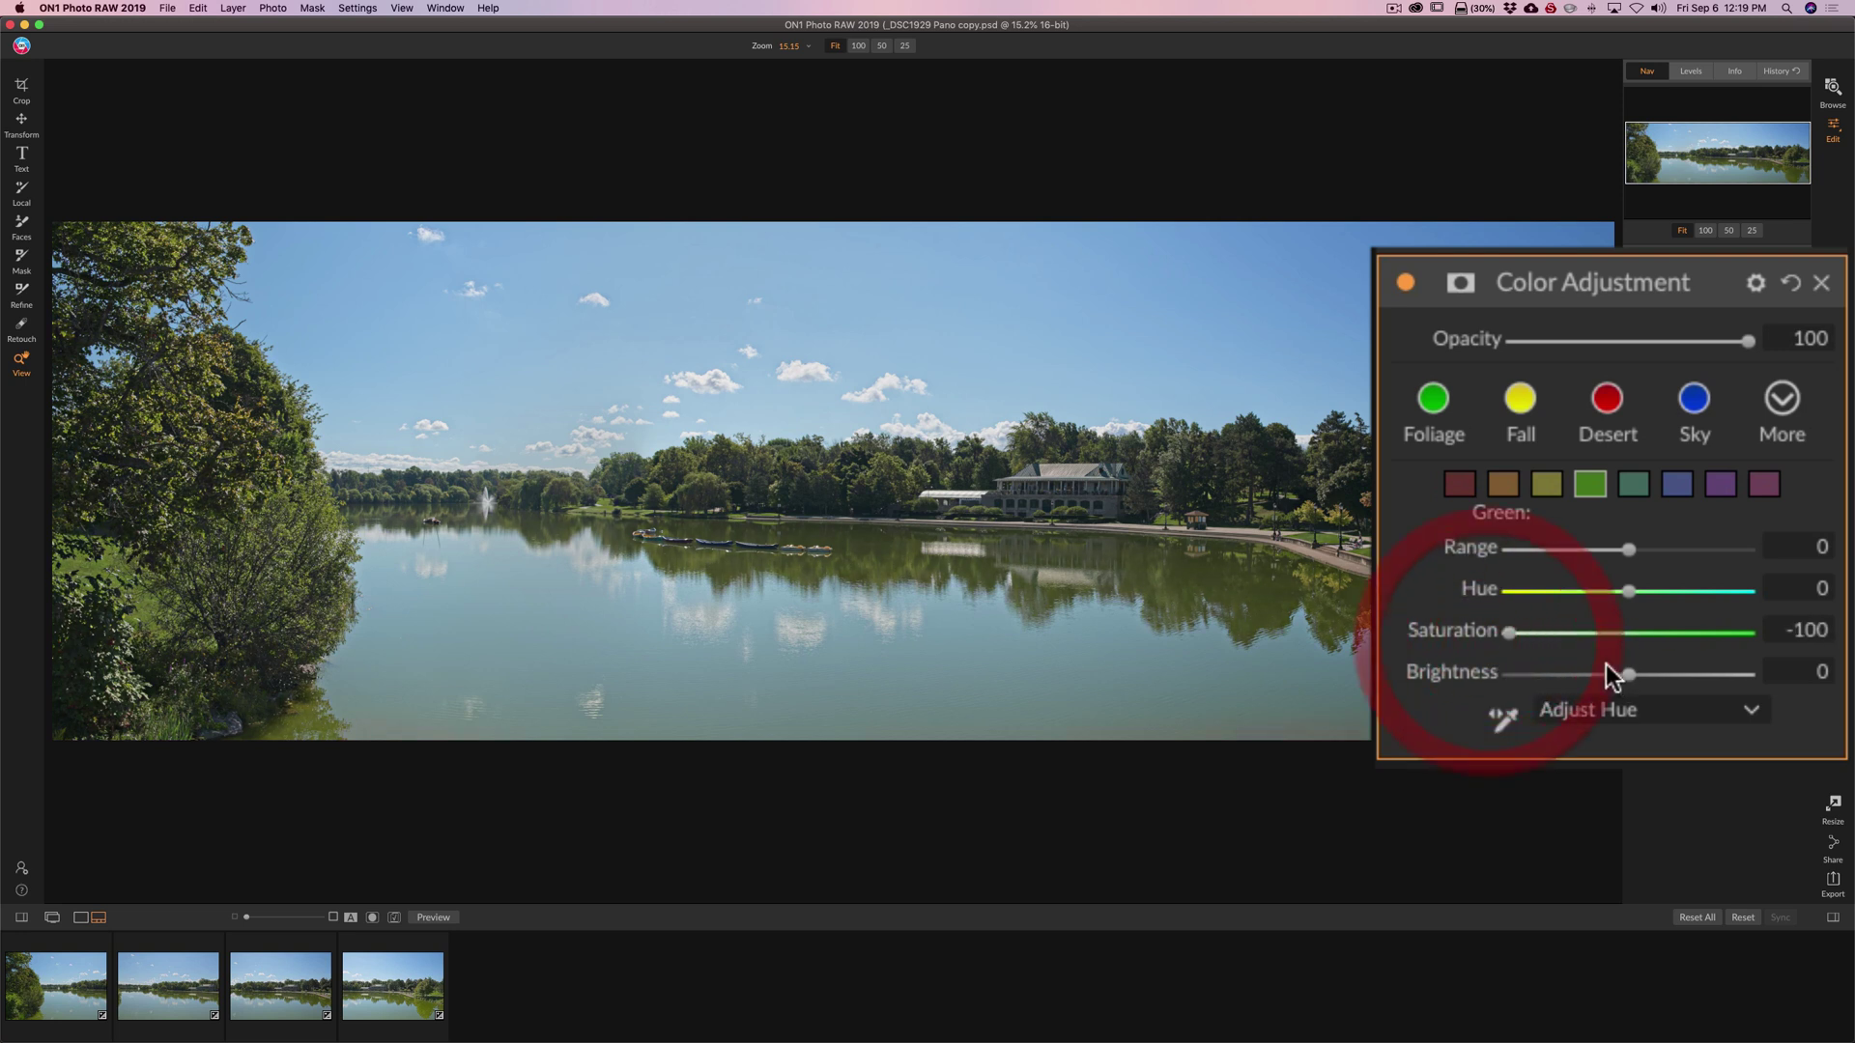
left_click_drag(1629, 675, 1729, 679)
left_click_drag(1628, 591, 1649, 552)
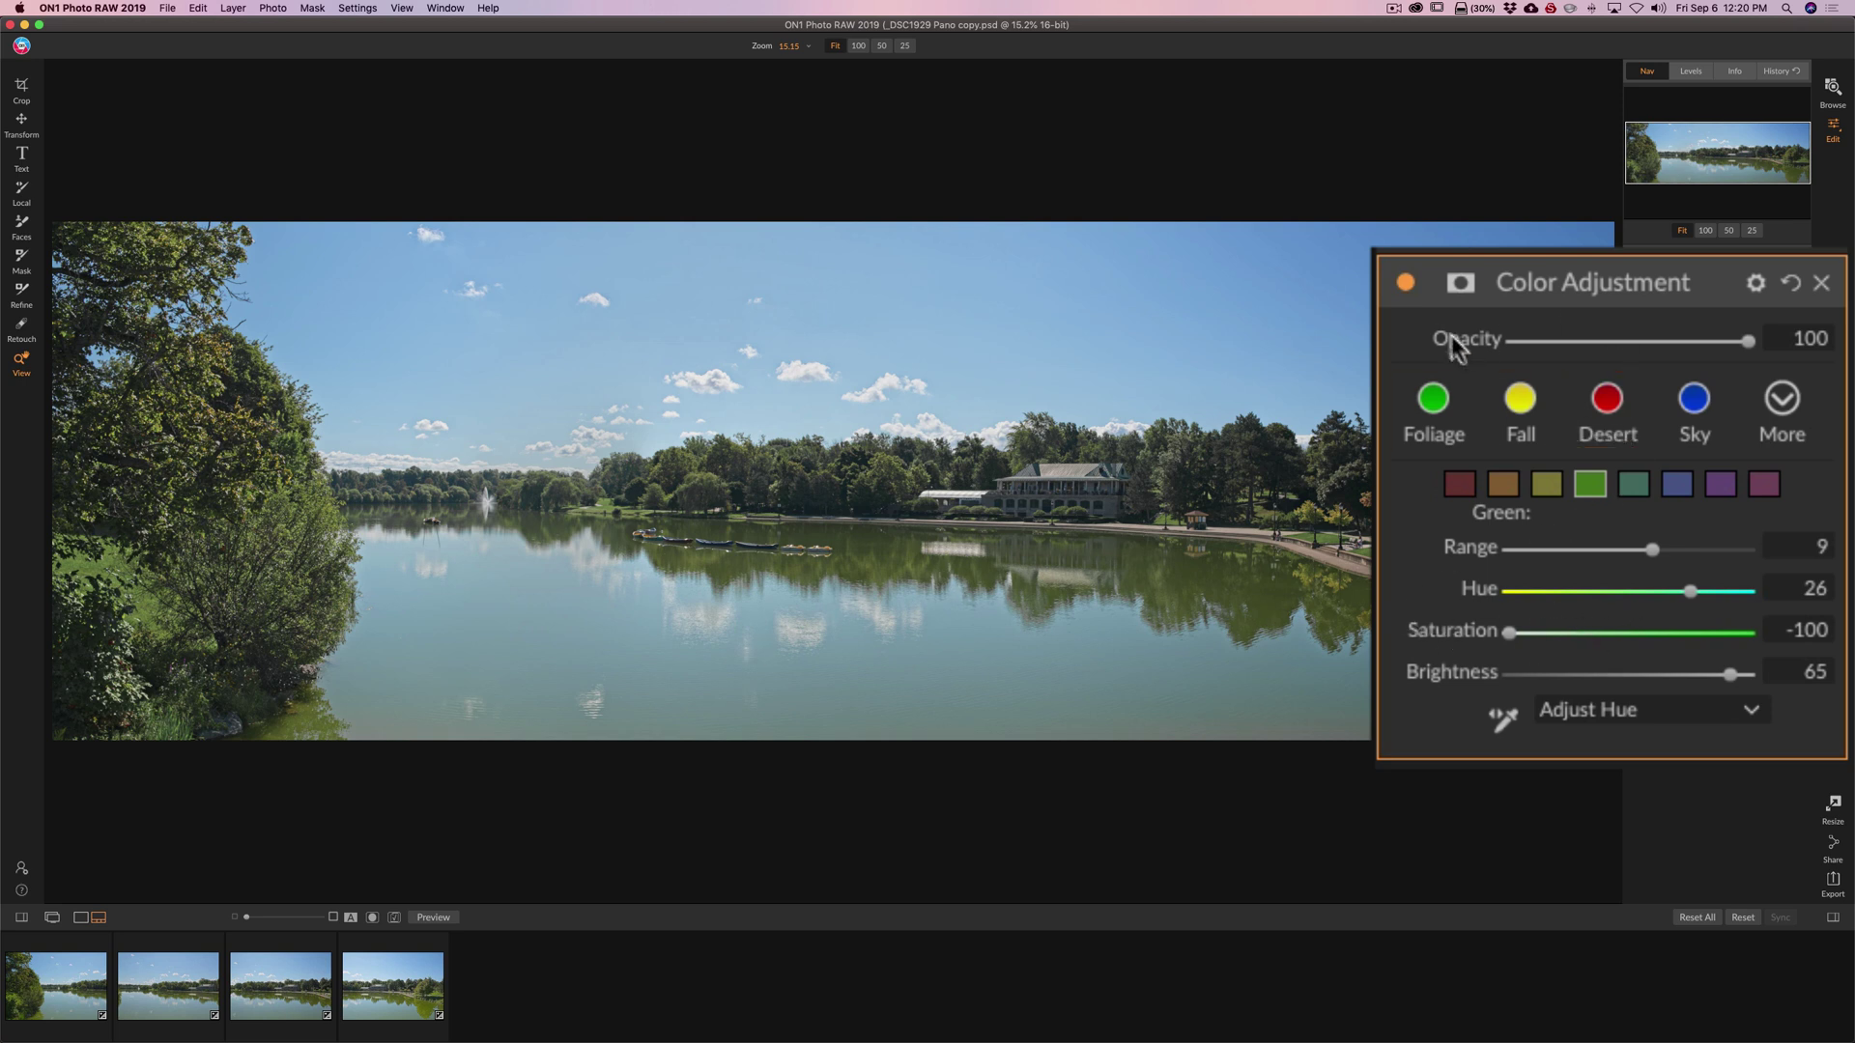
Compare the panorama with and without the Color Adjustment filter, and raise the Green Hue to 100.
left_click(1405, 283)
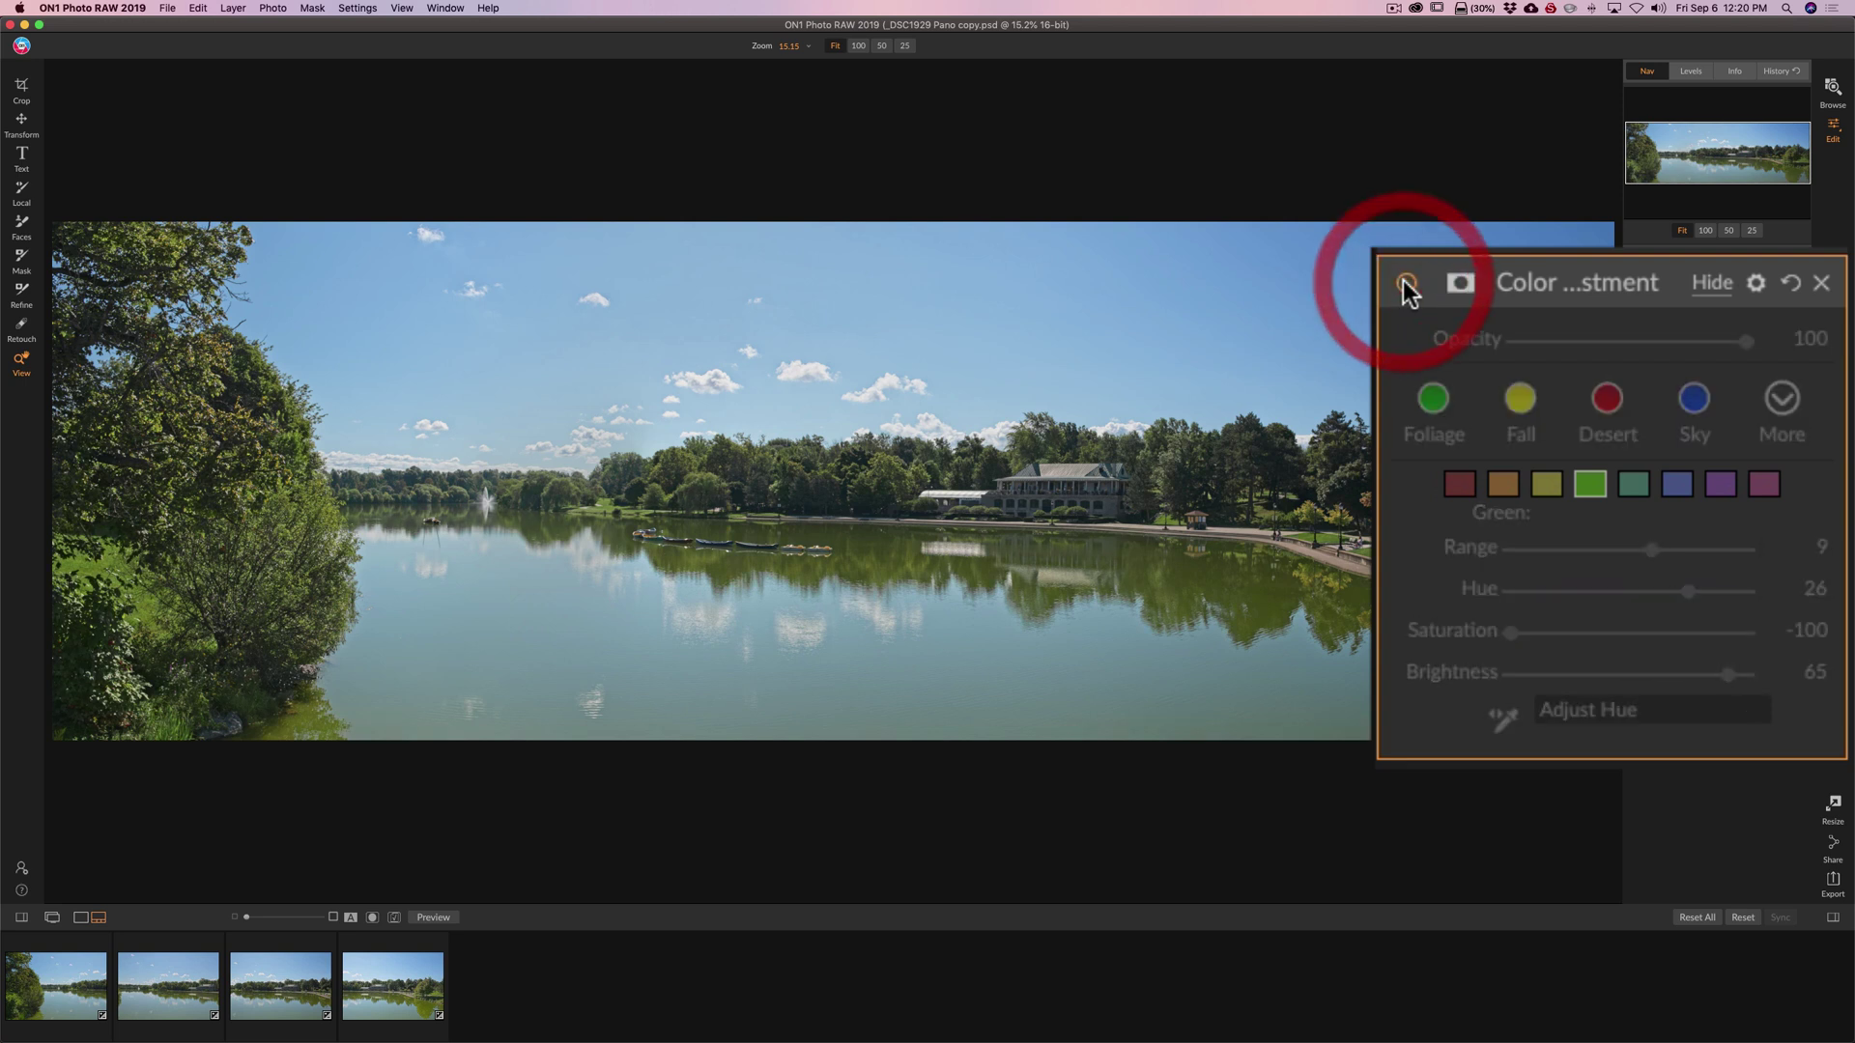
left_click(1406, 283)
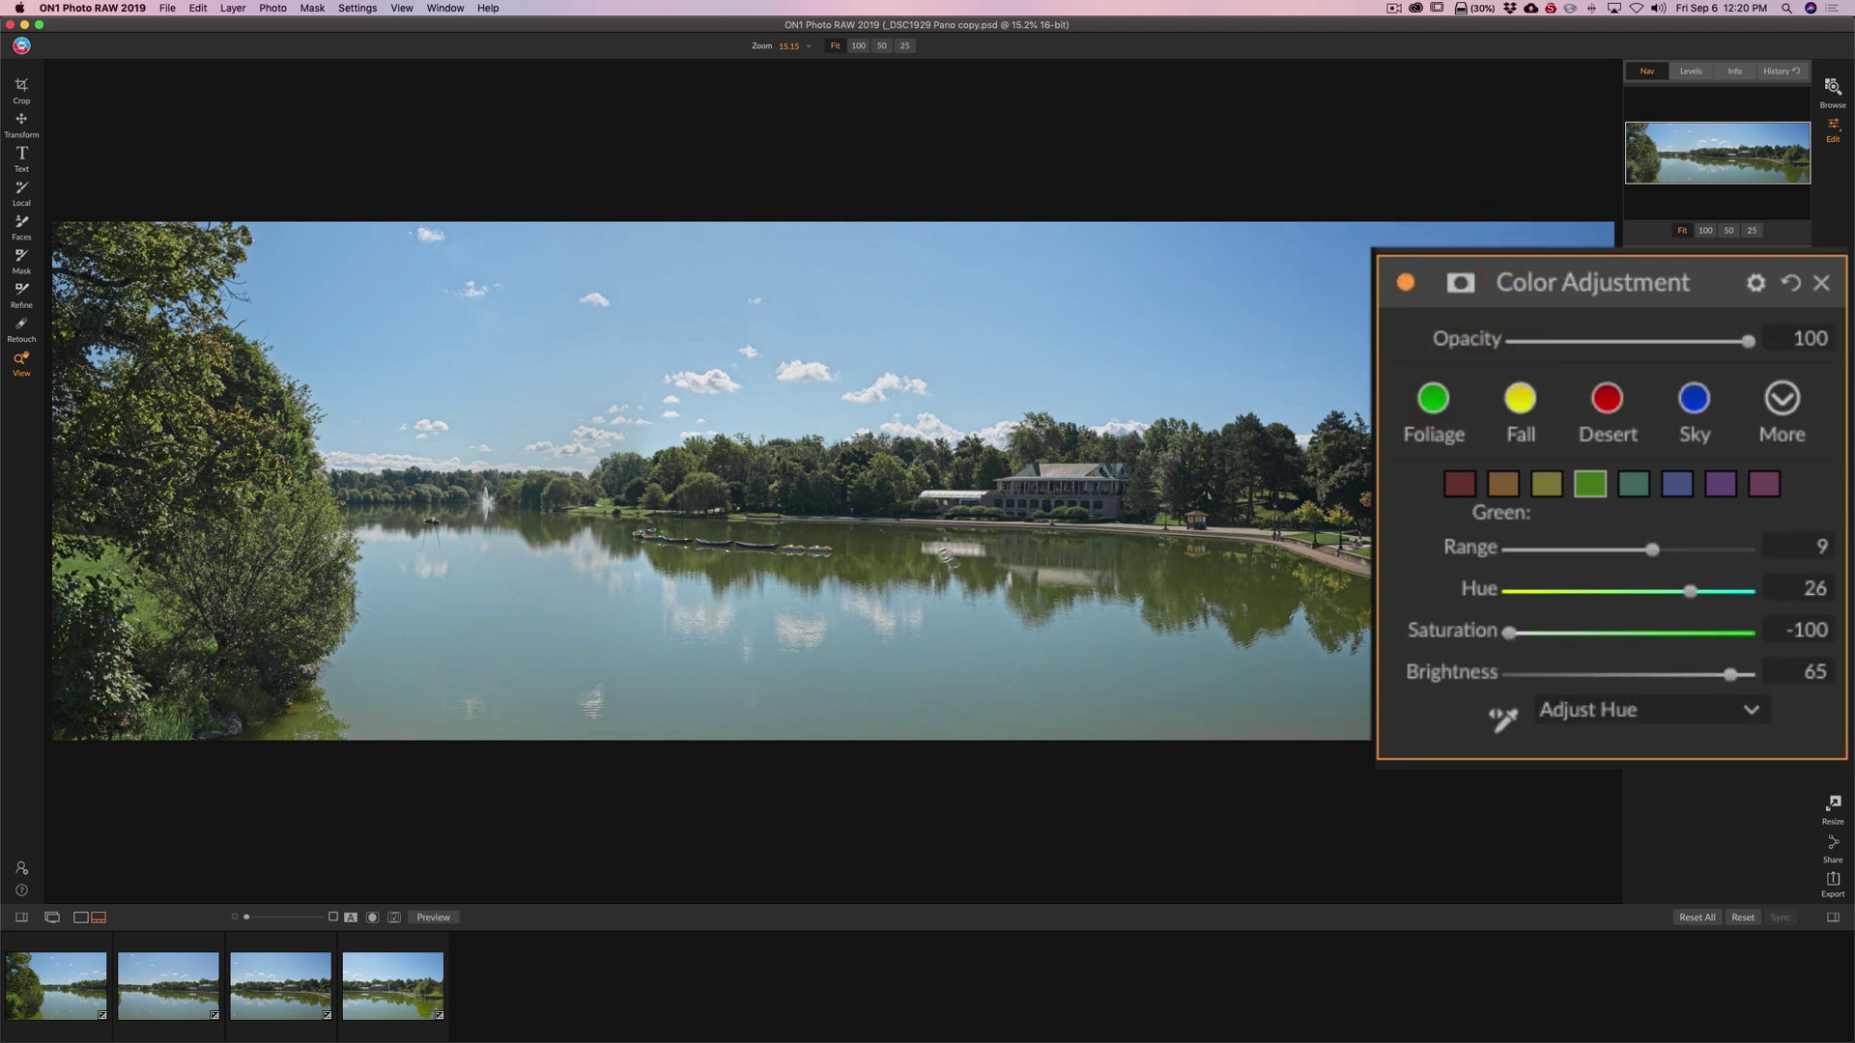
left_click(1406, 283)
left_click(1406, 283)
left_click(1725, 593)
left_click_drag(1726, 599, 1754, 592)
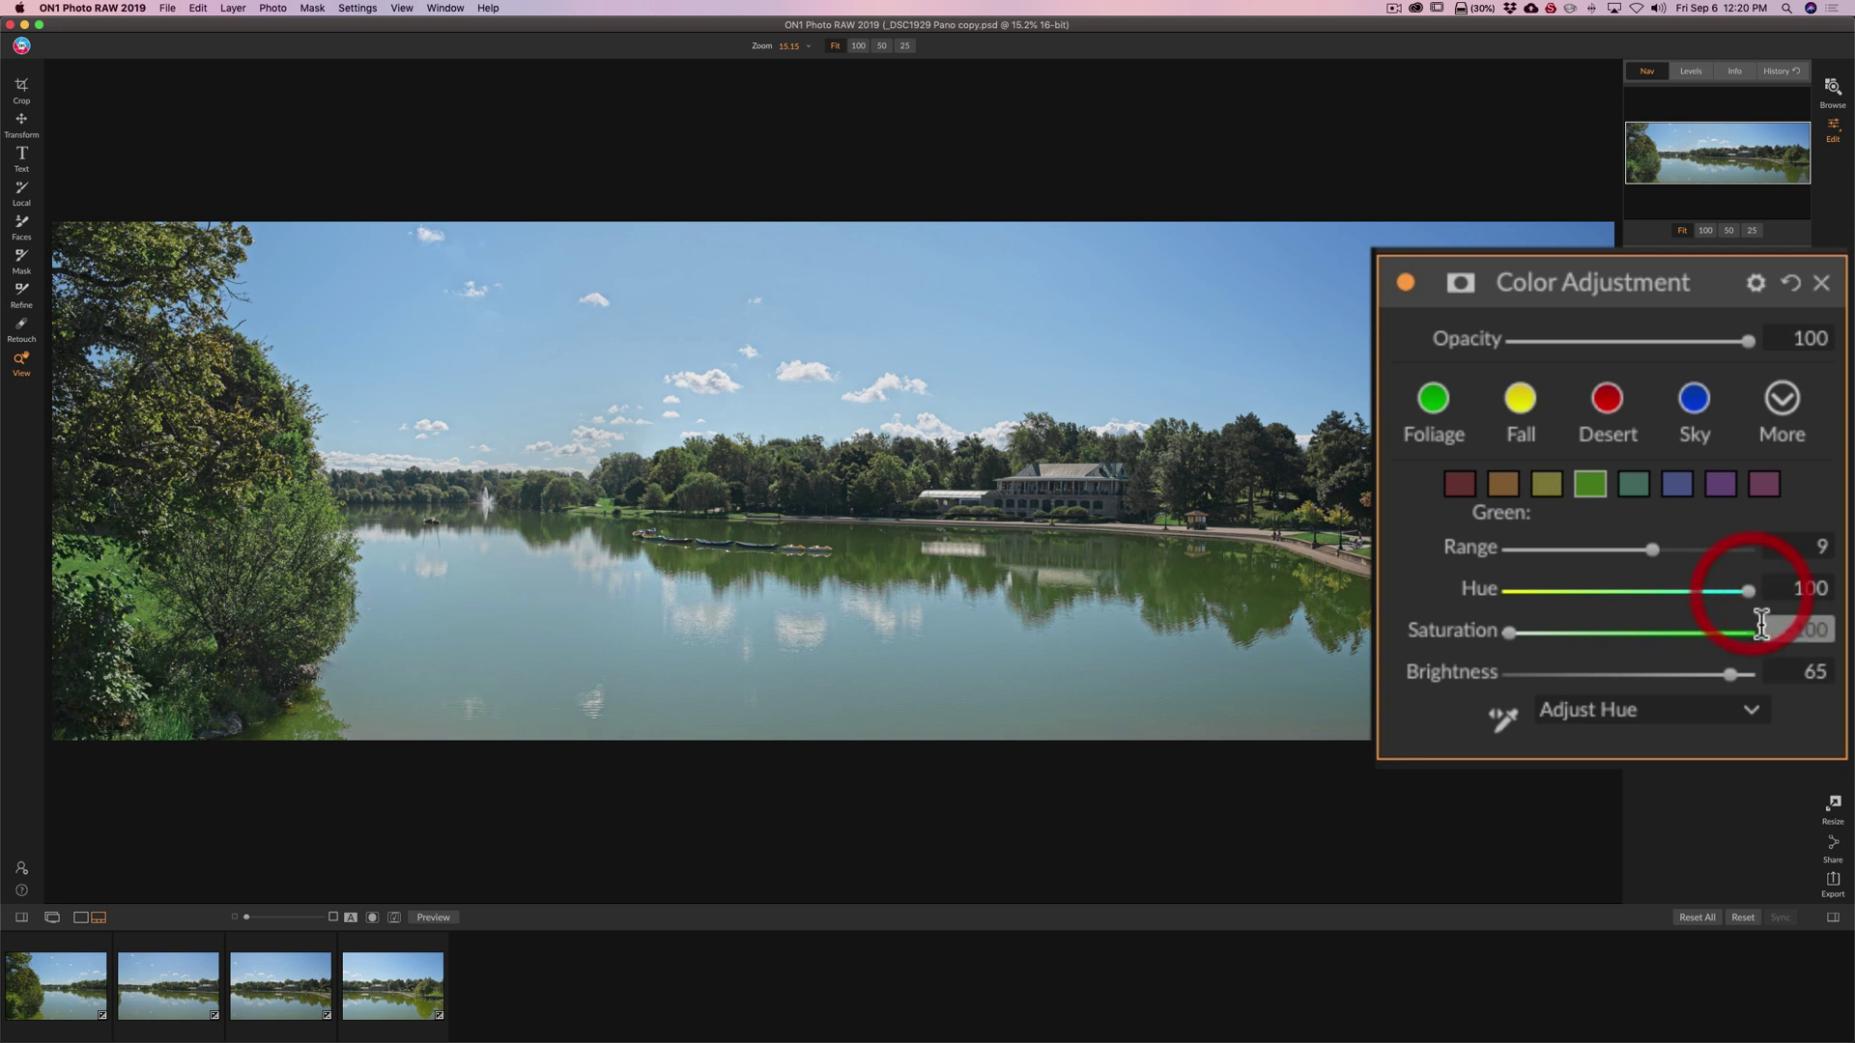
Open the mask of the panorama's Color Adjustment filter and invert it to hide the green adjustment.
left_click(1508, 632)
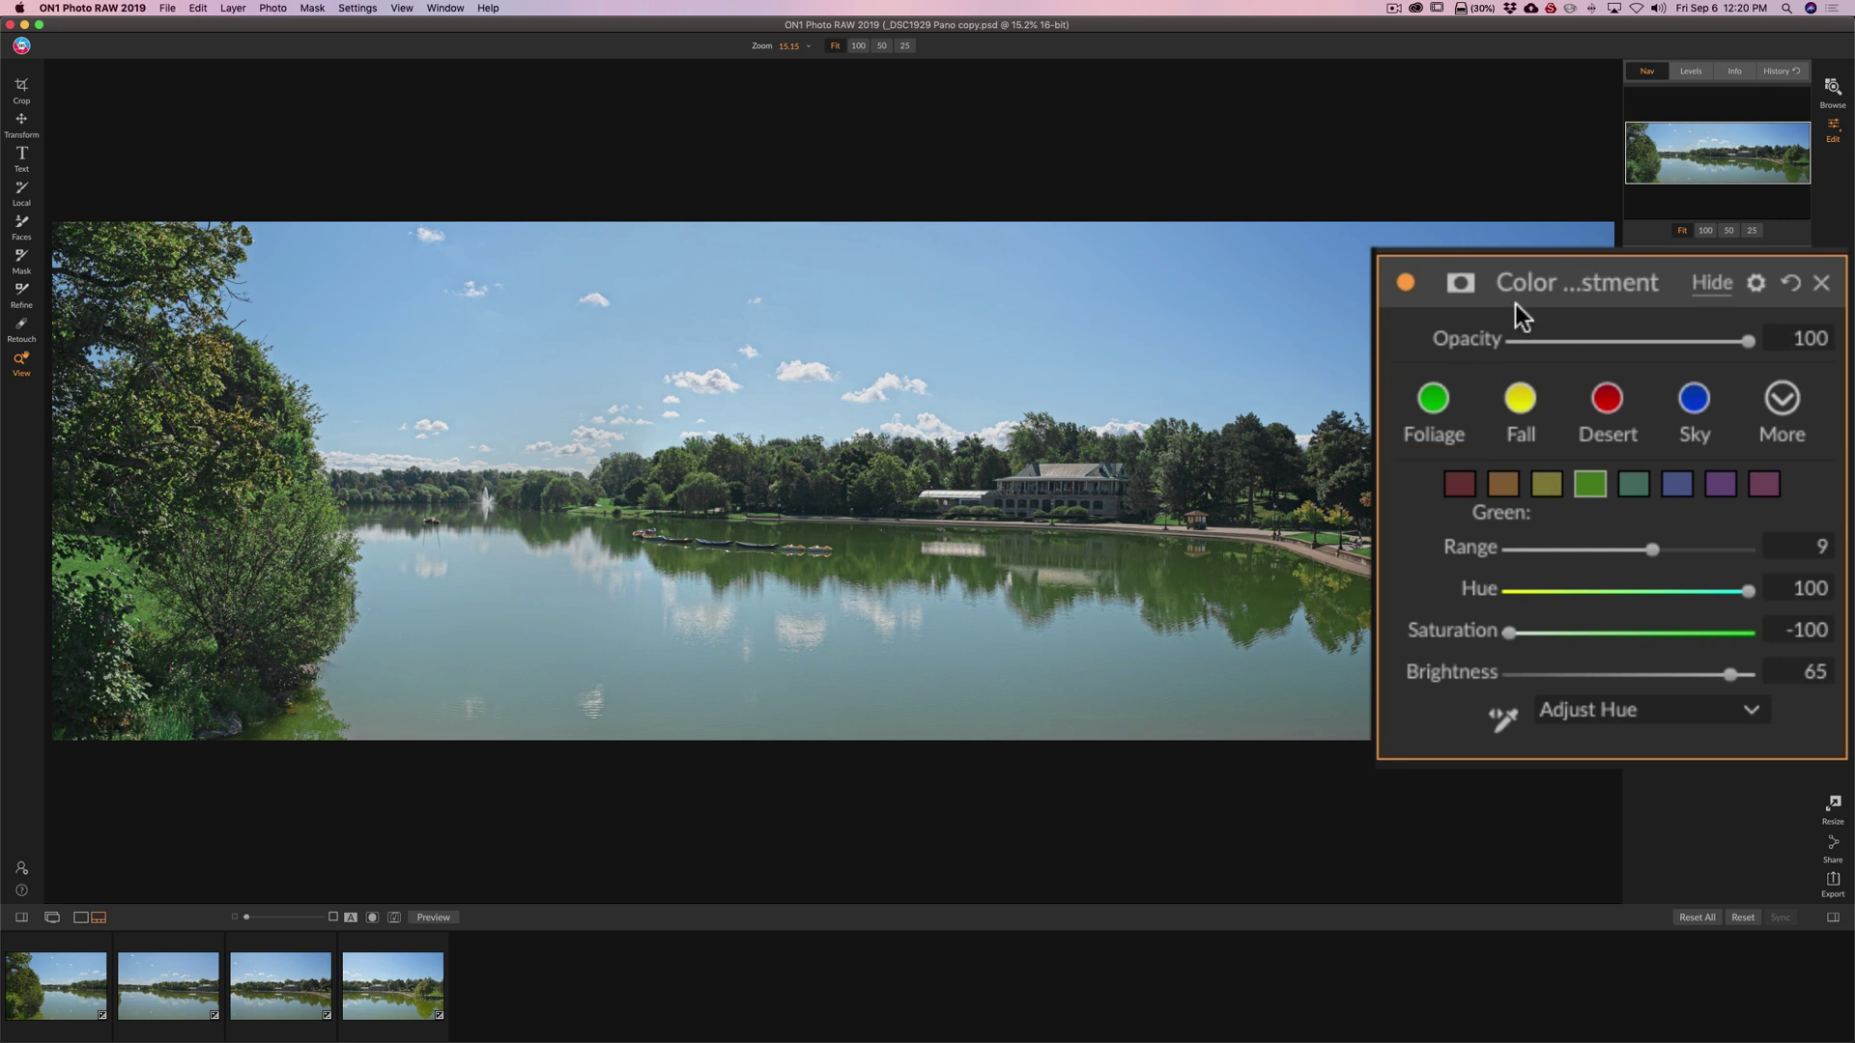
mouse_move(1480, 282)
left_click(1462, 284)
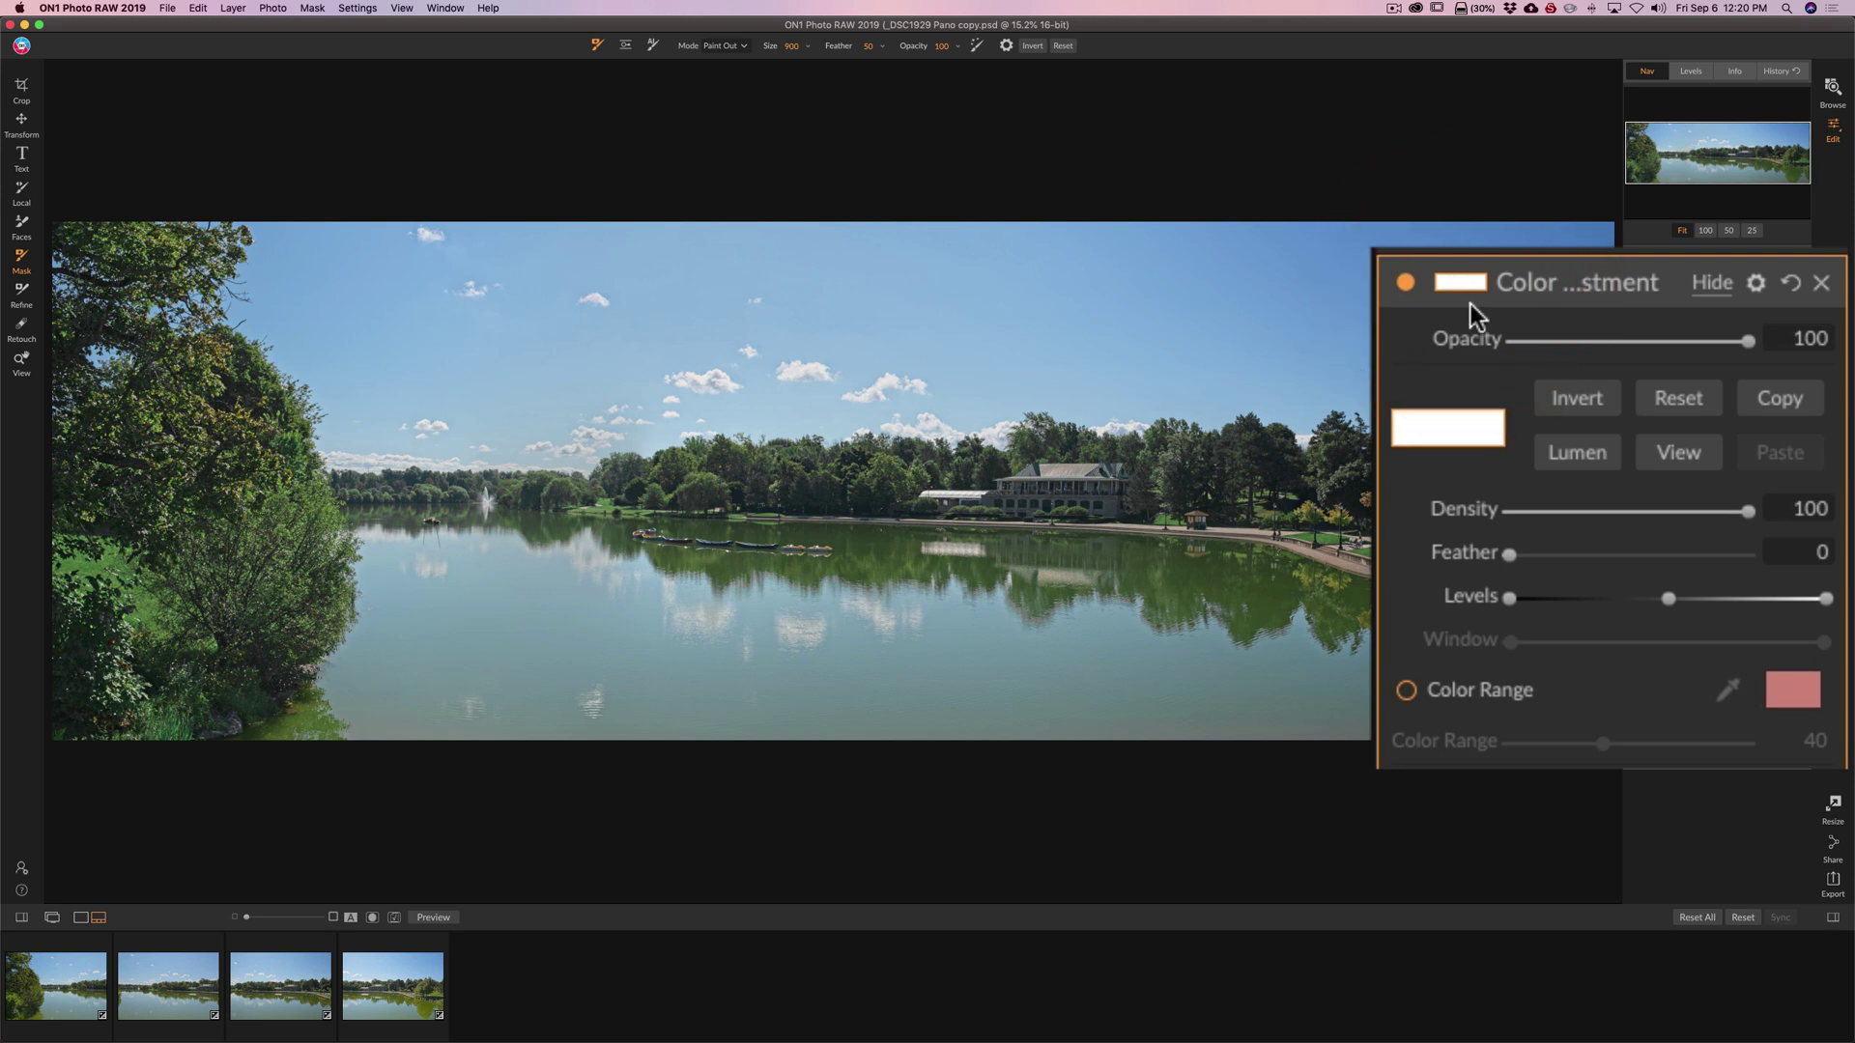
left_click(1585, 400)
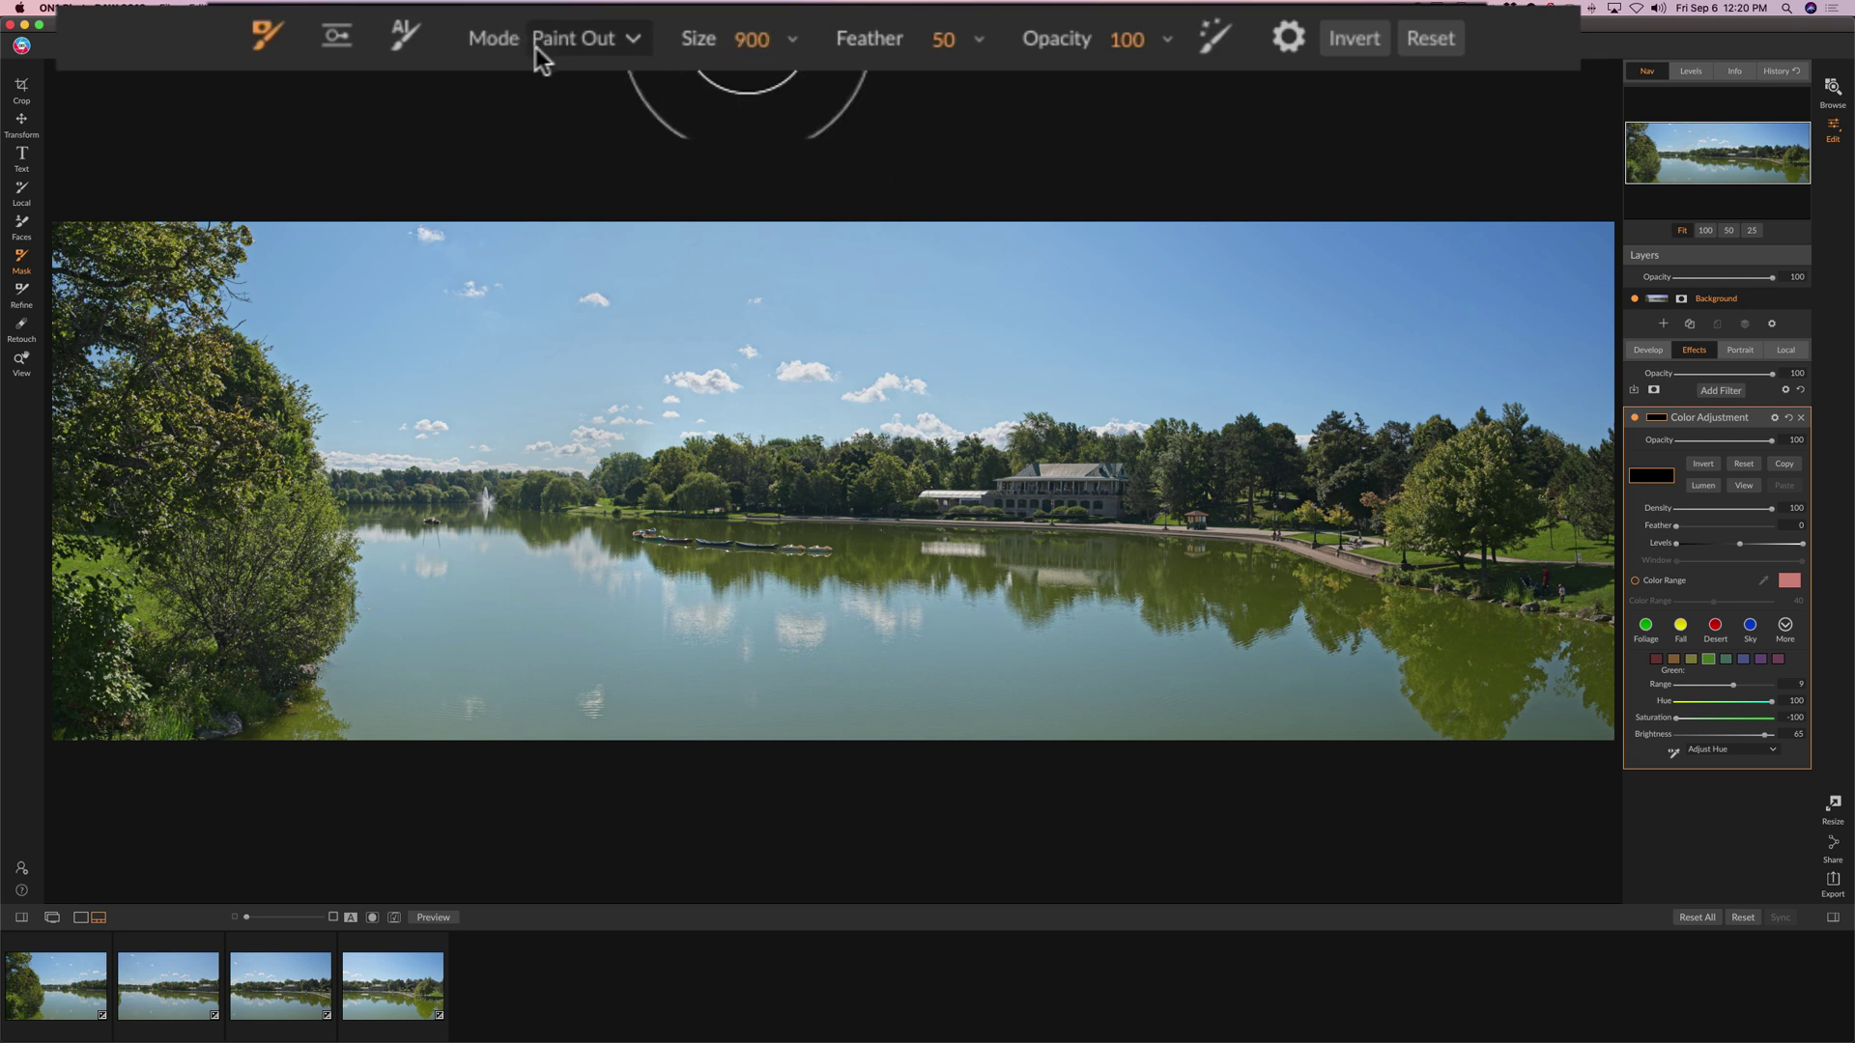
Set the masking brush to Paint In at size 1300 and paint the green adjustment over the lake water.
left_click(630, 41)
left_click(596, 110)
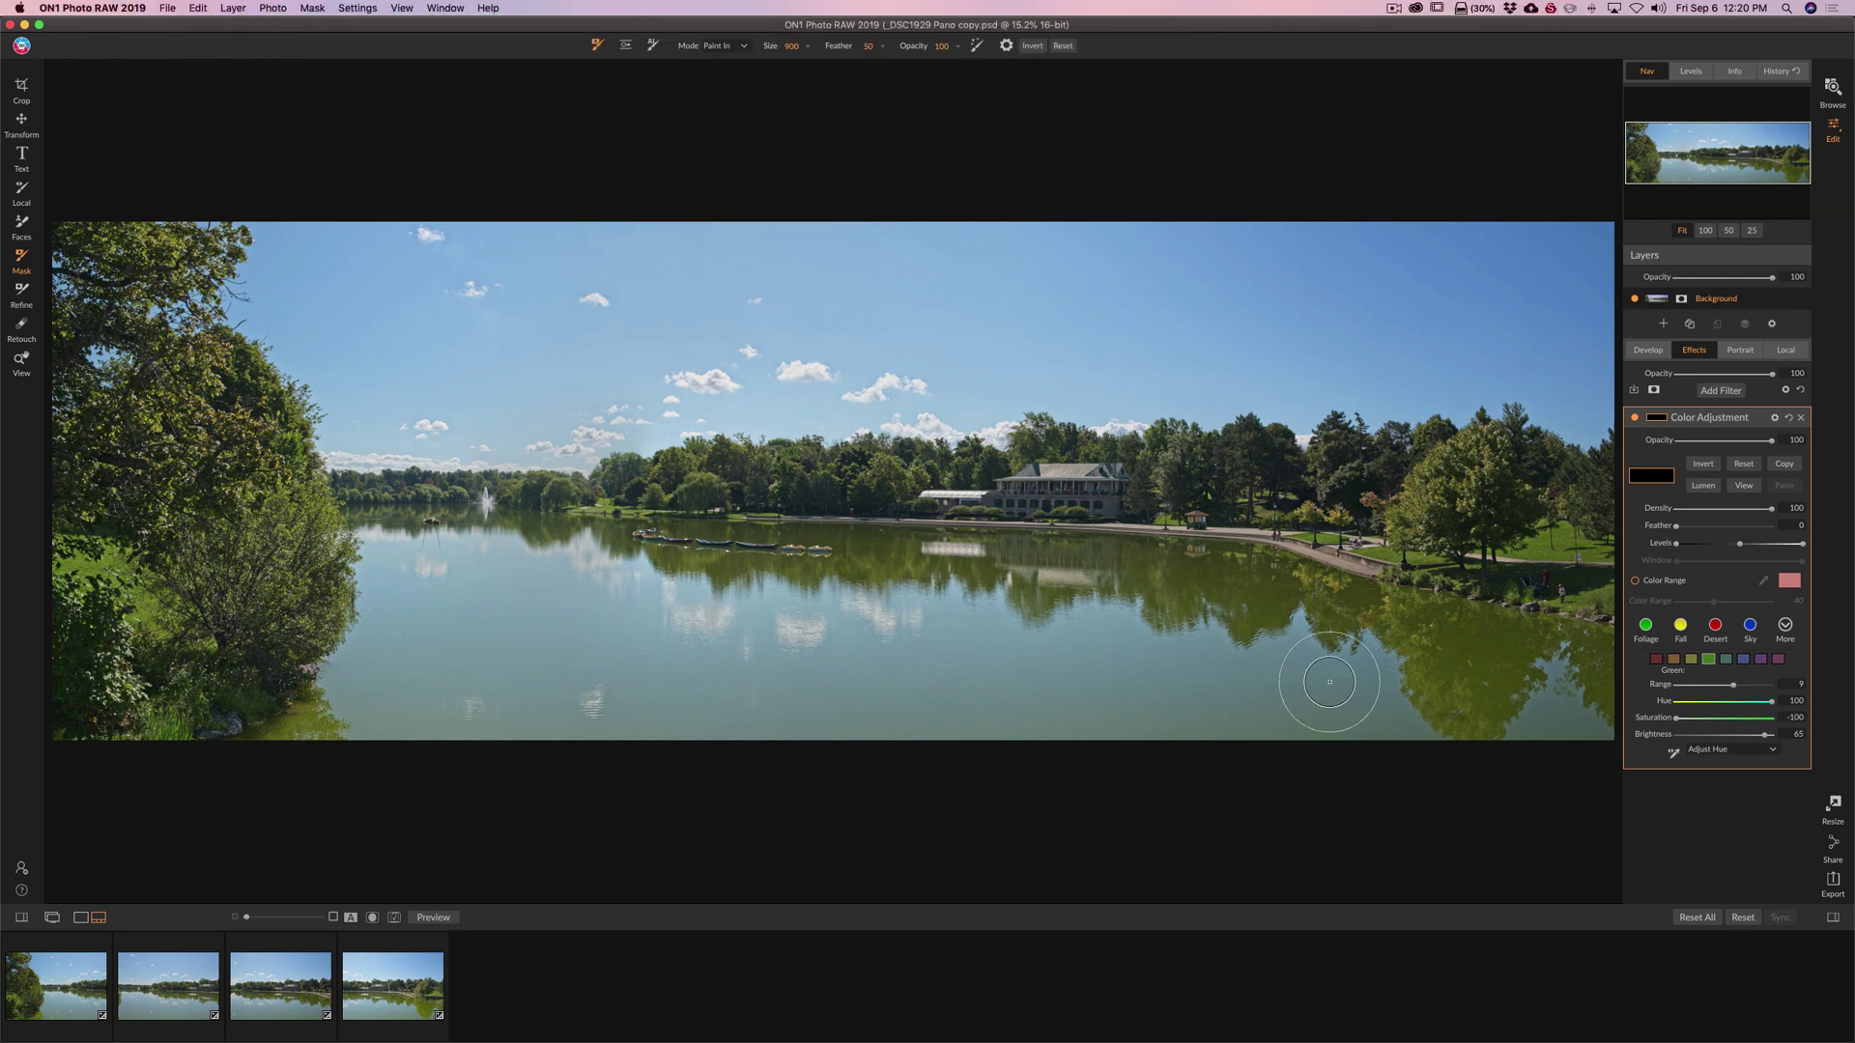
key("bracketright")
key("bracketright")
key("bracketright")
key("bracketright")
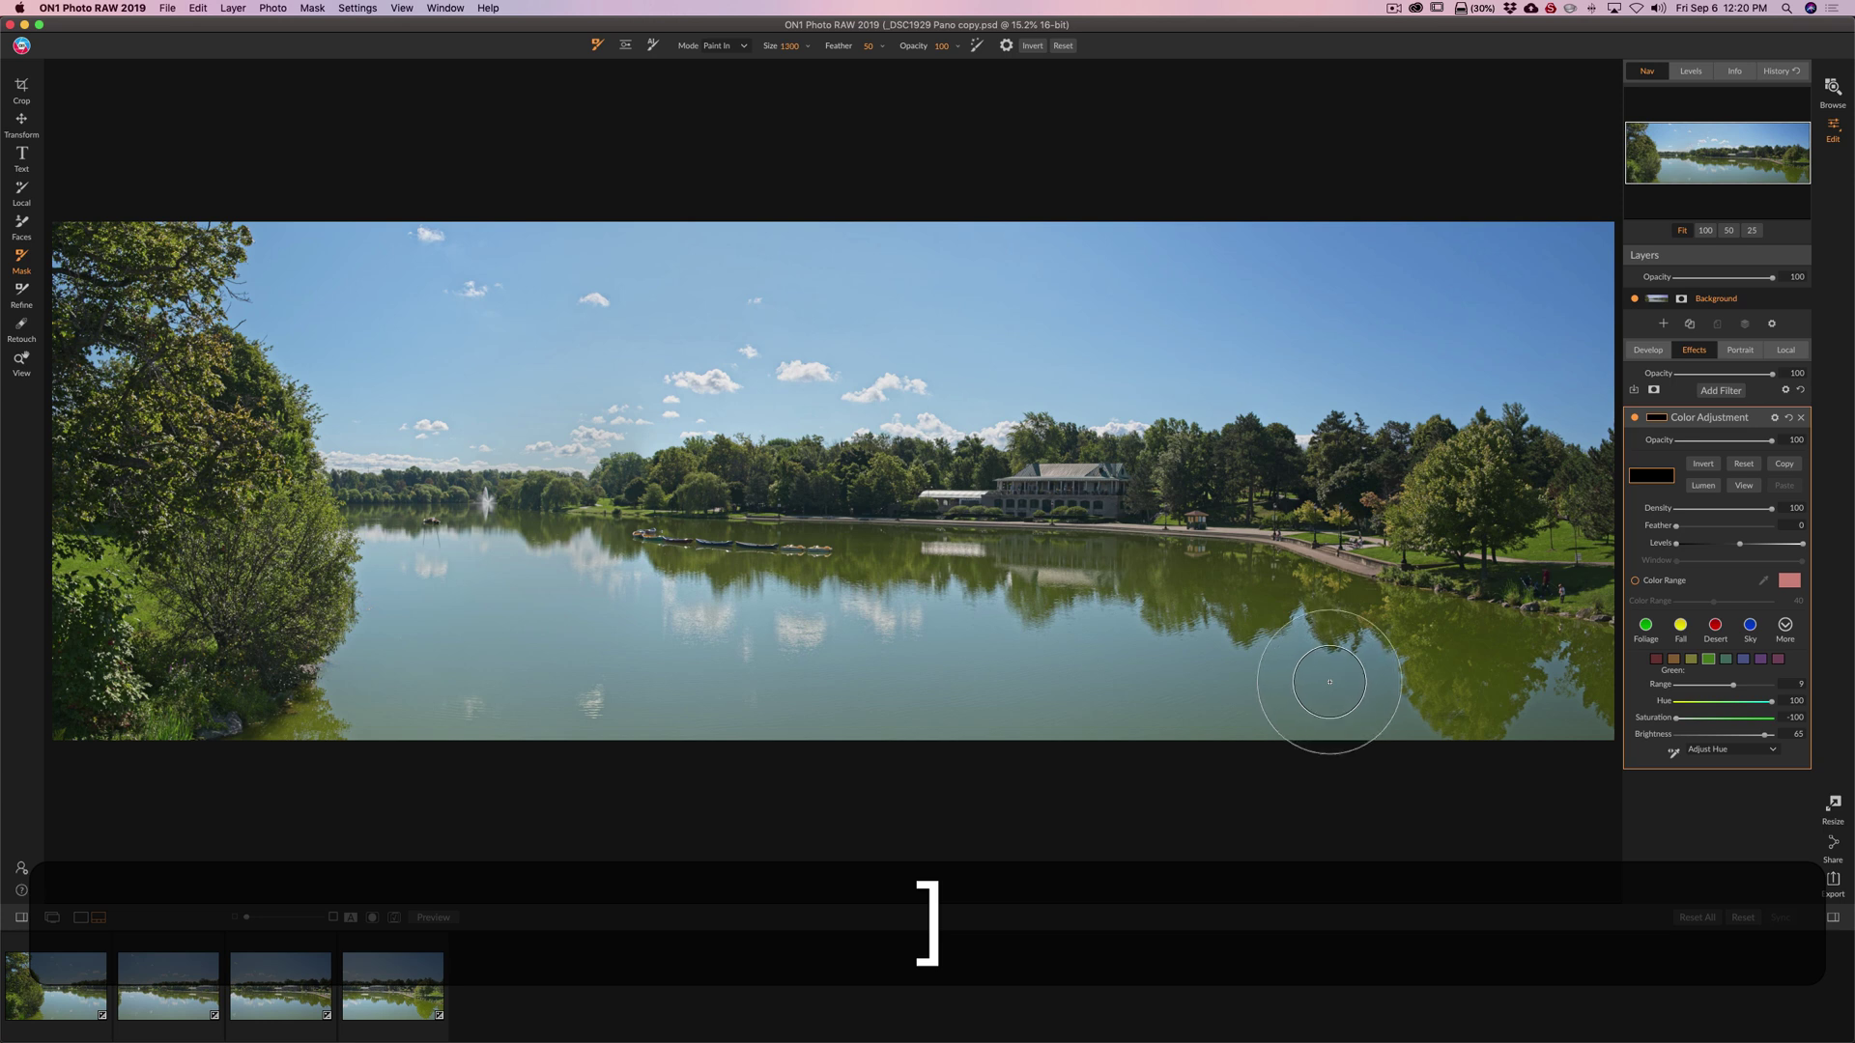
mouse_move(1572, 706)
left_mouse_down()
mouse_move(439, 706)
mouse_move(296, 731)
mouse_move(358, 708)
mouse_move(367, 646)
mouse_move(419, 616)
mouse_move(542, 611)
mouse_move(1117, 620)
mouse_move(1557, 705)
left_mouse_up()
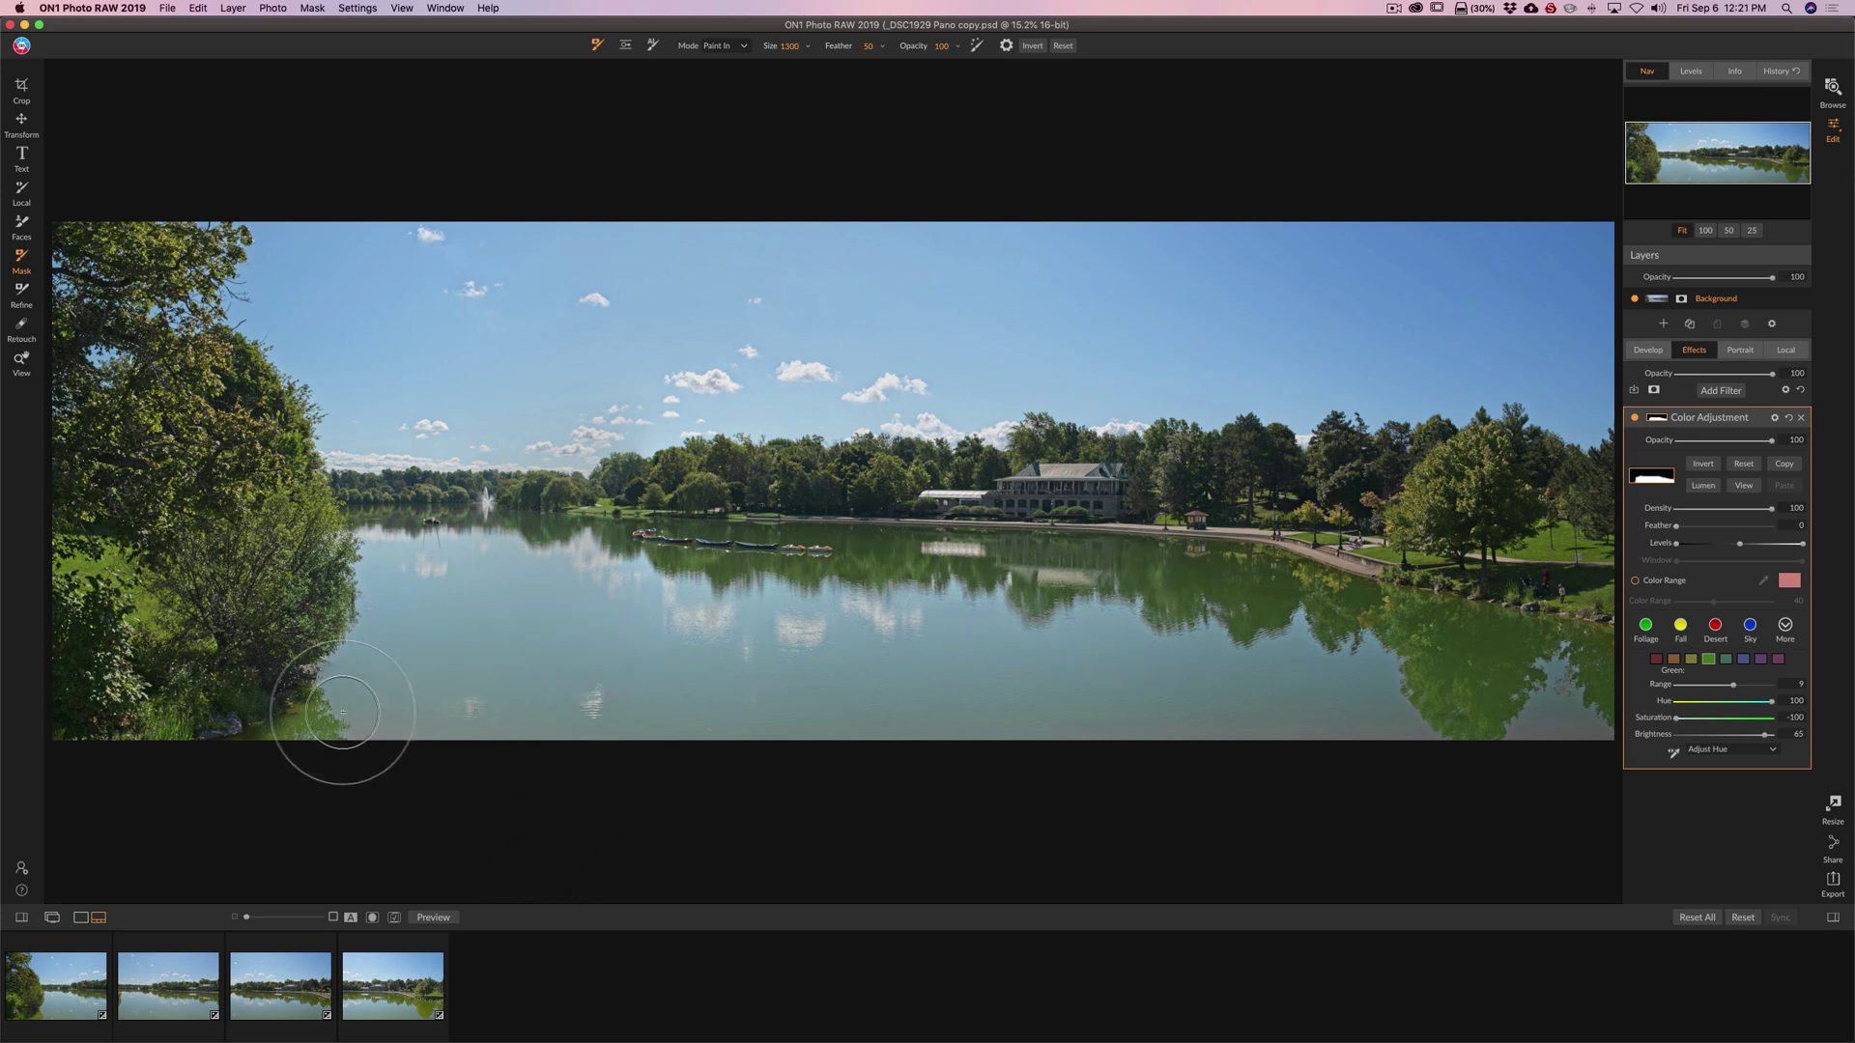
Reduce the brush to size 400 and paint in the narrow strip of water beside the near-shore bushes.
key("[")
key("[")
left_click(326, 702)
left_click_drag(327, 703, 319, 734)
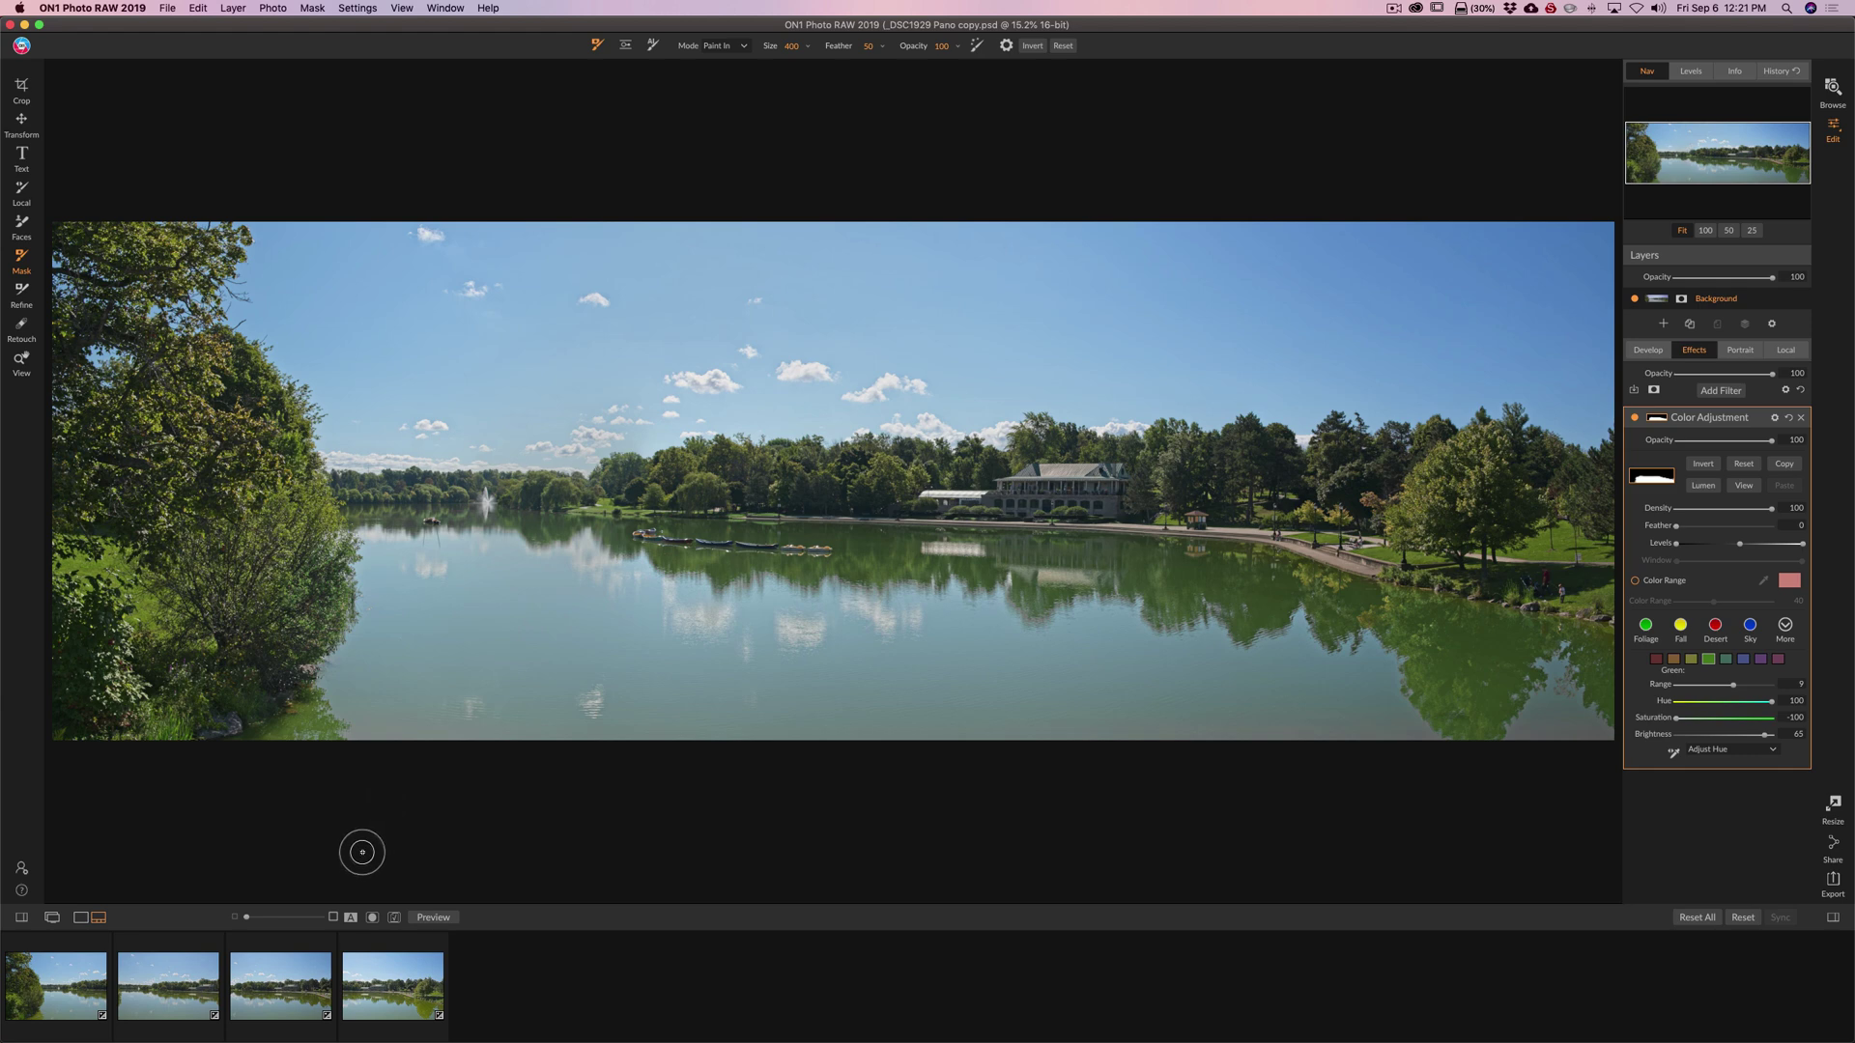
Show the mask overlay and paint in the missed water along the far shoreline.
left_click(371, 917)
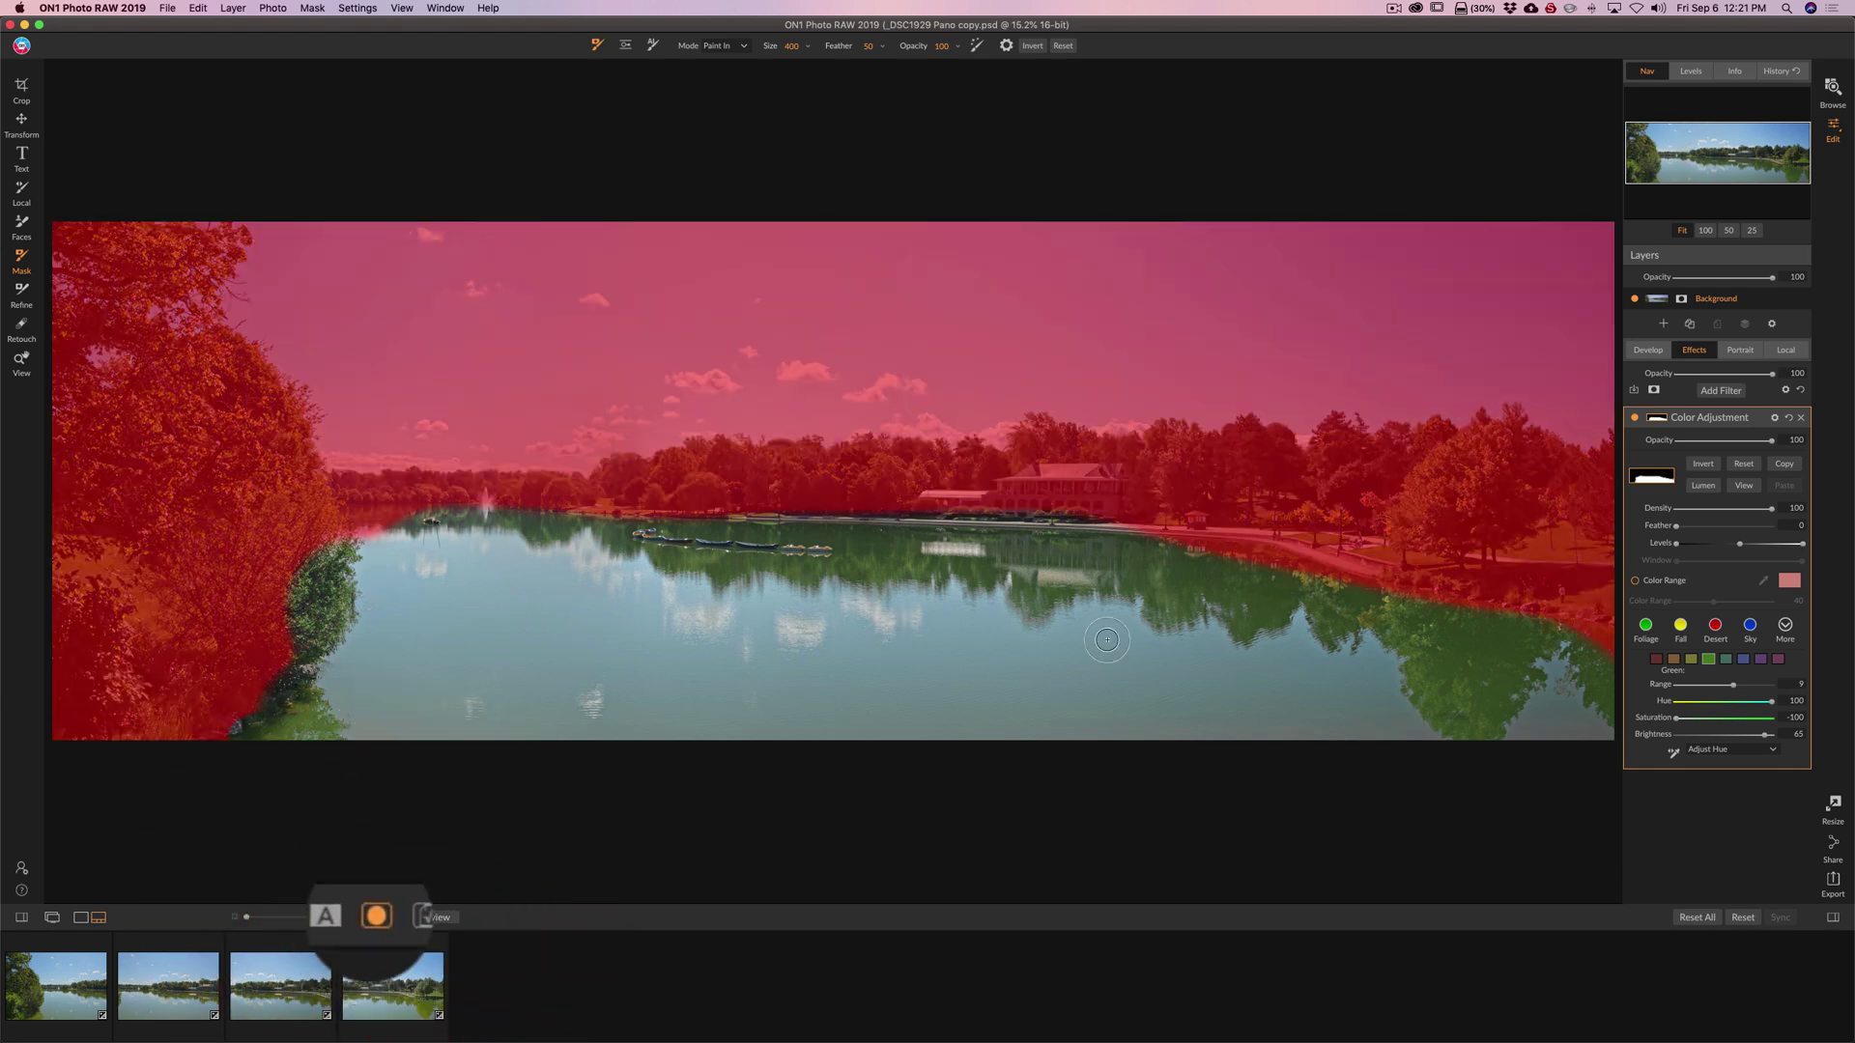
left_click(1316, 592)
mouse_move(1323, 594)
left_mouse_down()
mouse_move(1178, 557)
mouse_move(687, 545)
mouse_move(628, 555)
mouse_move(534, 576)
left_mouse_up()
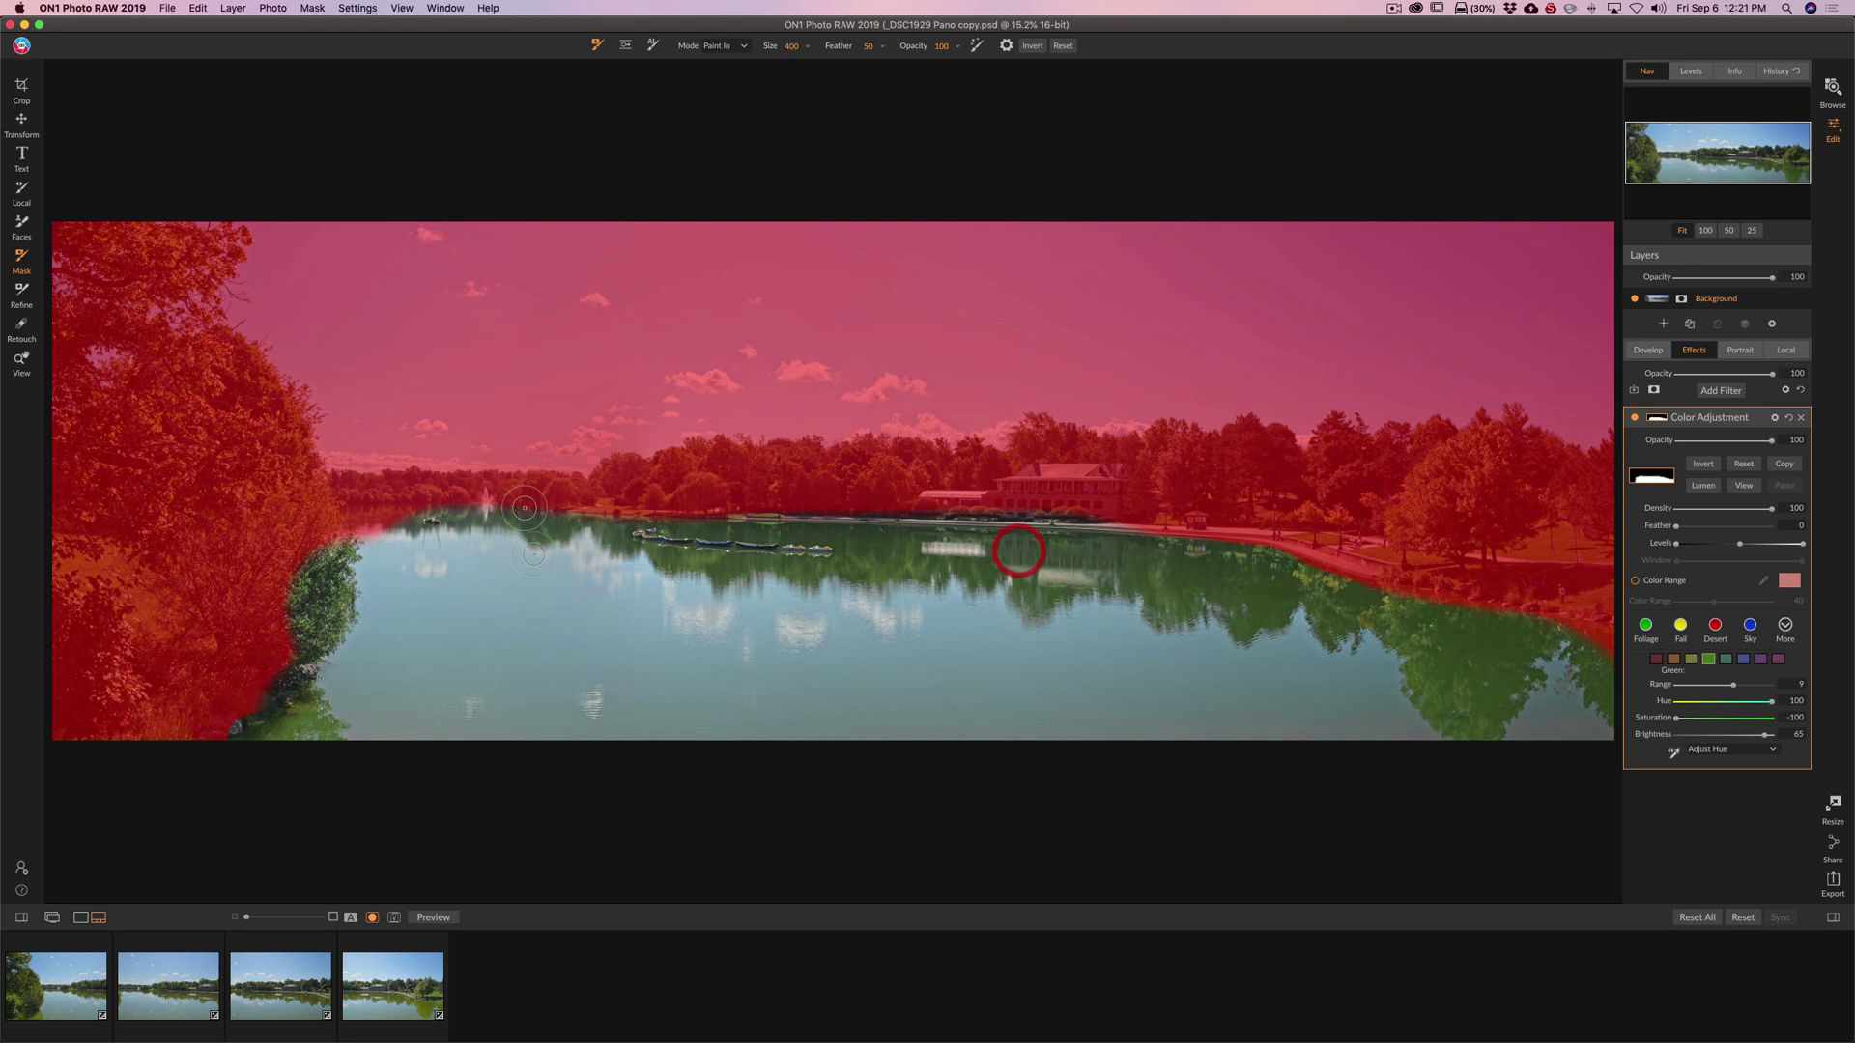
Paint out the bushes on the near bank, return the brush to Paint In, and hide the mask overlay.
left_click(722, 46)
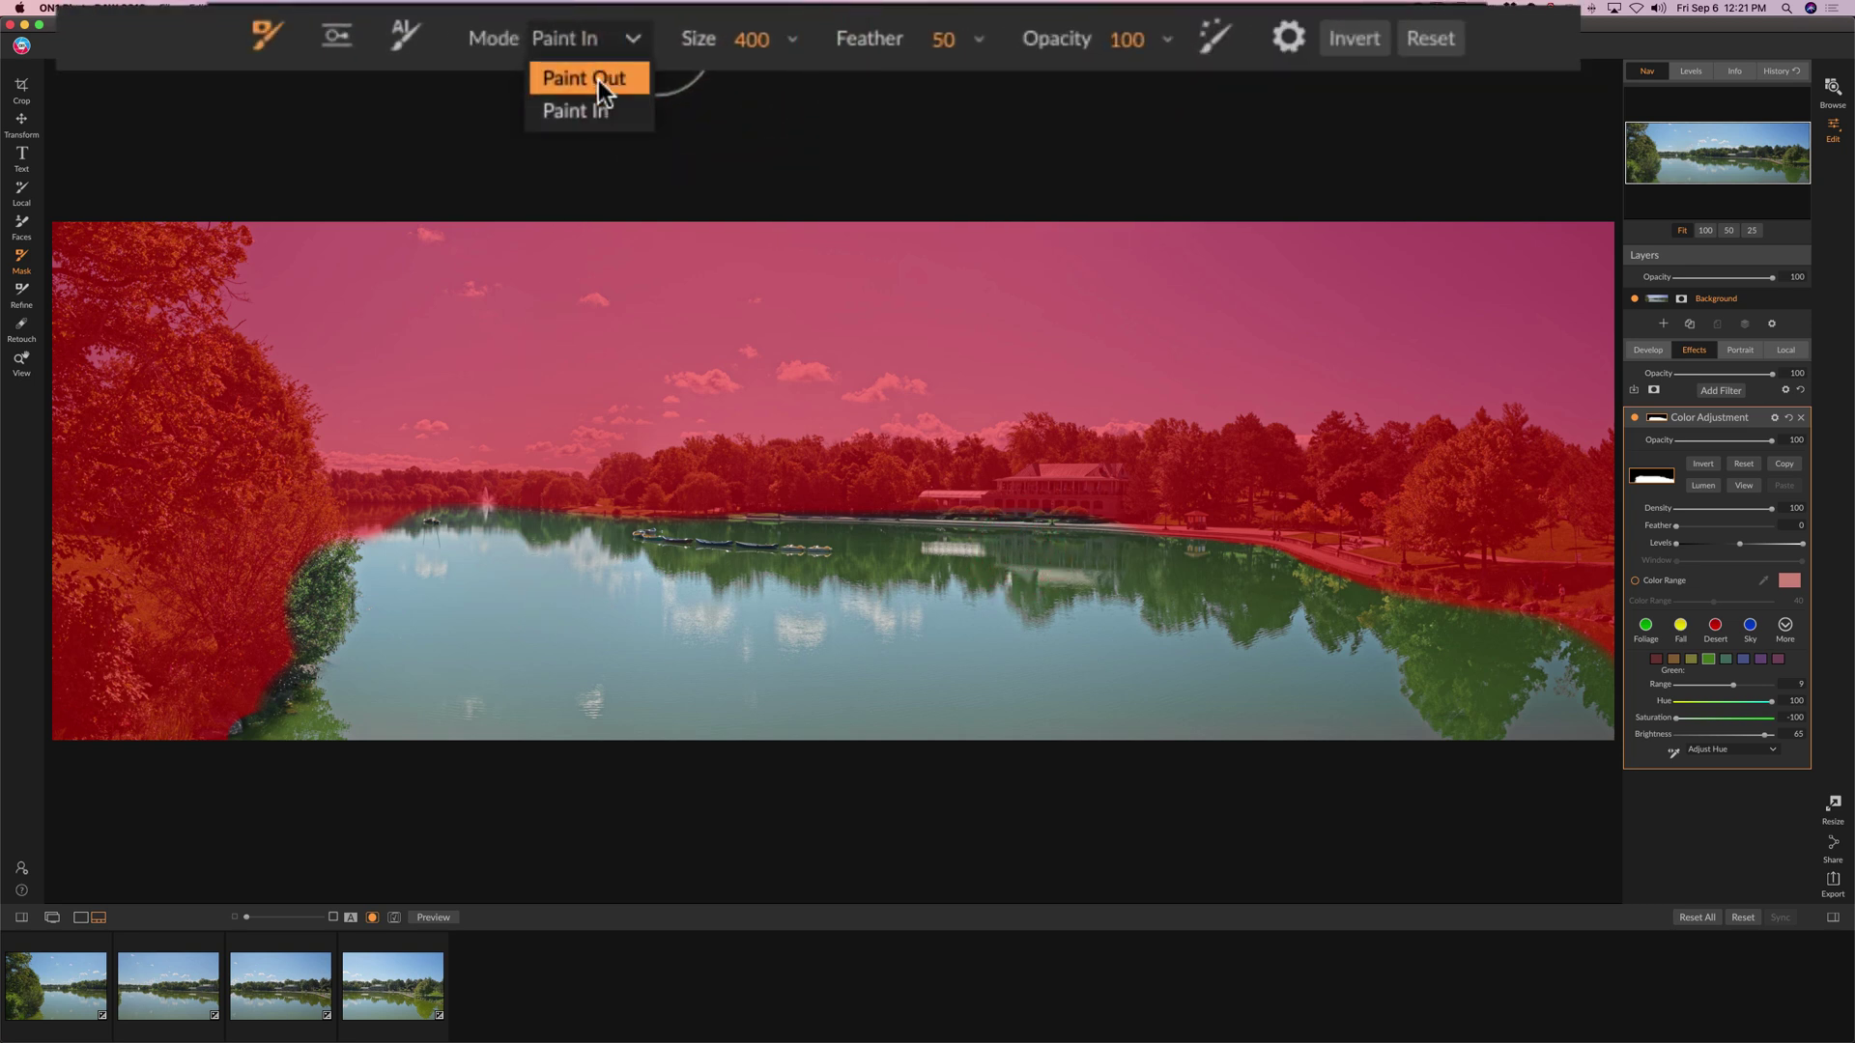
left_click(599, 79)
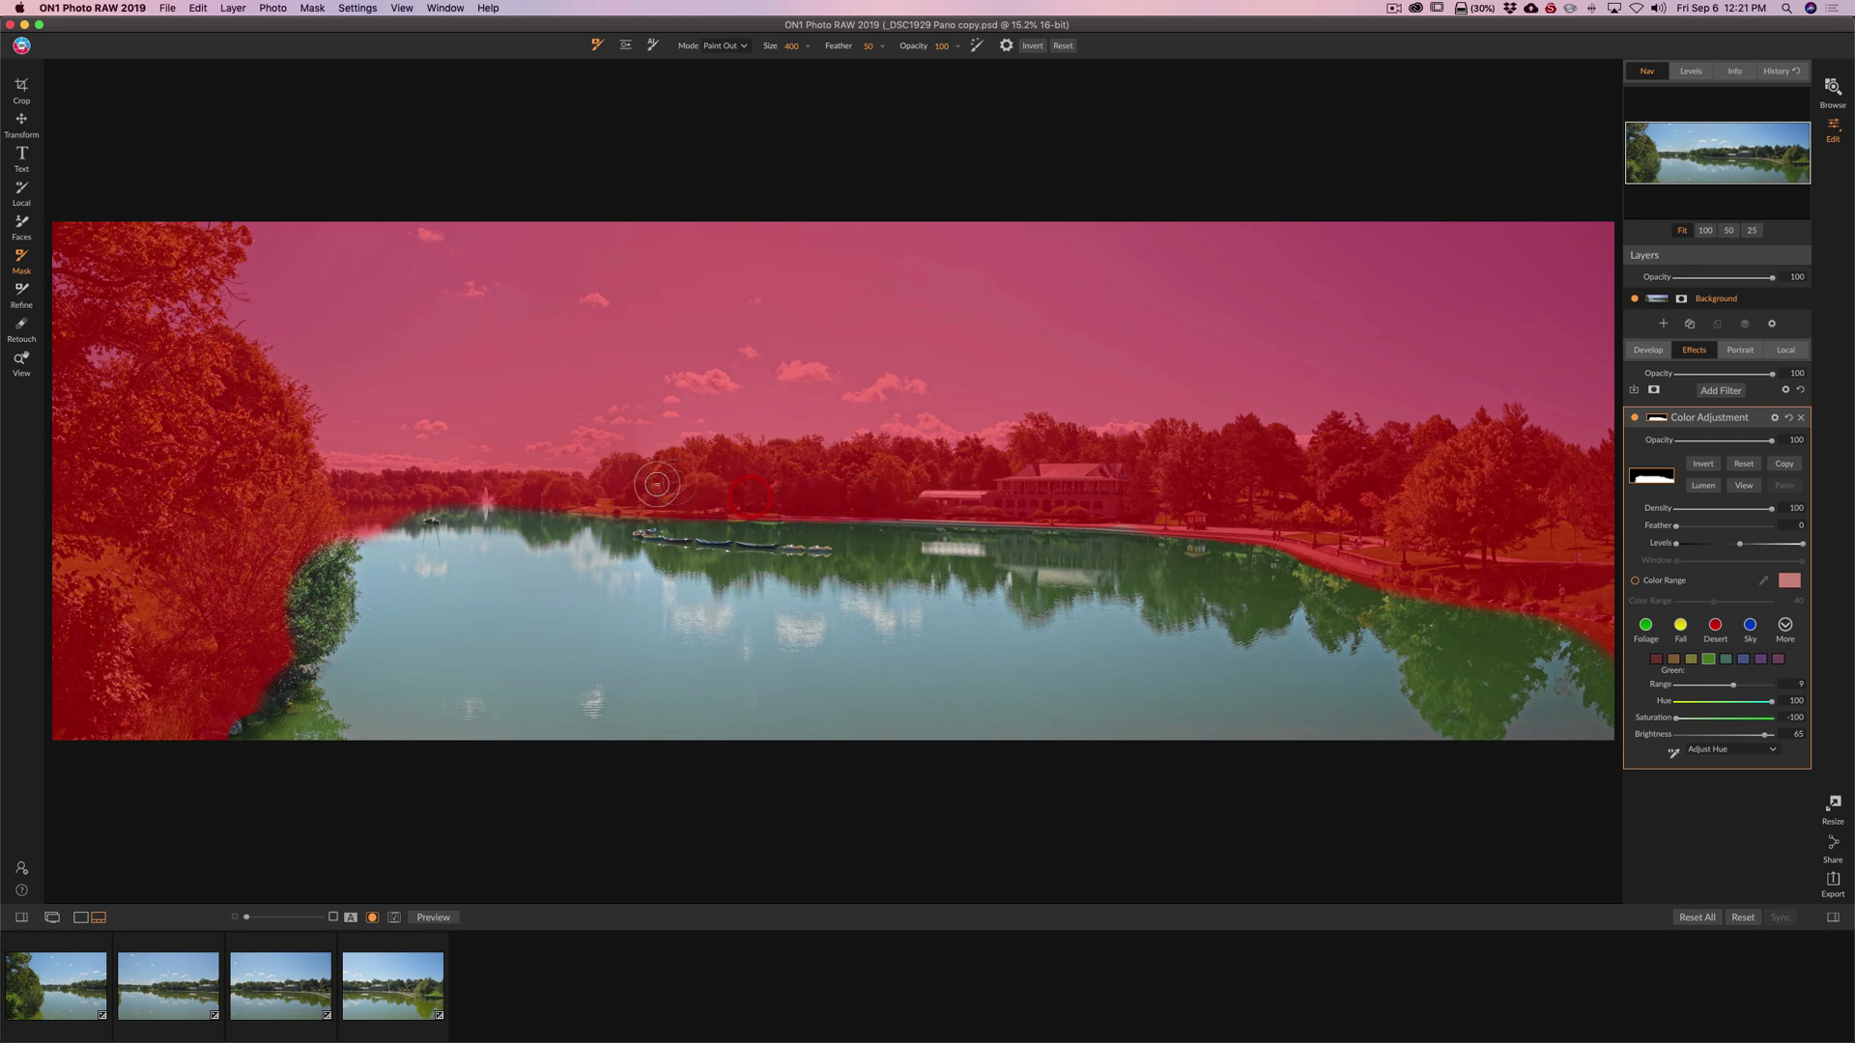
mouse_move(257, 628)
left_mouse_down()
mouse_move(306, 561)
mouse_move(306, 609)
mouse_move(328, 571)
mouse_move(290, 698)
mouse_move(229, 716)
mouse_move(297, 654)
left_mouse_up()
left_click(731, 44)
left_click(724, 71)
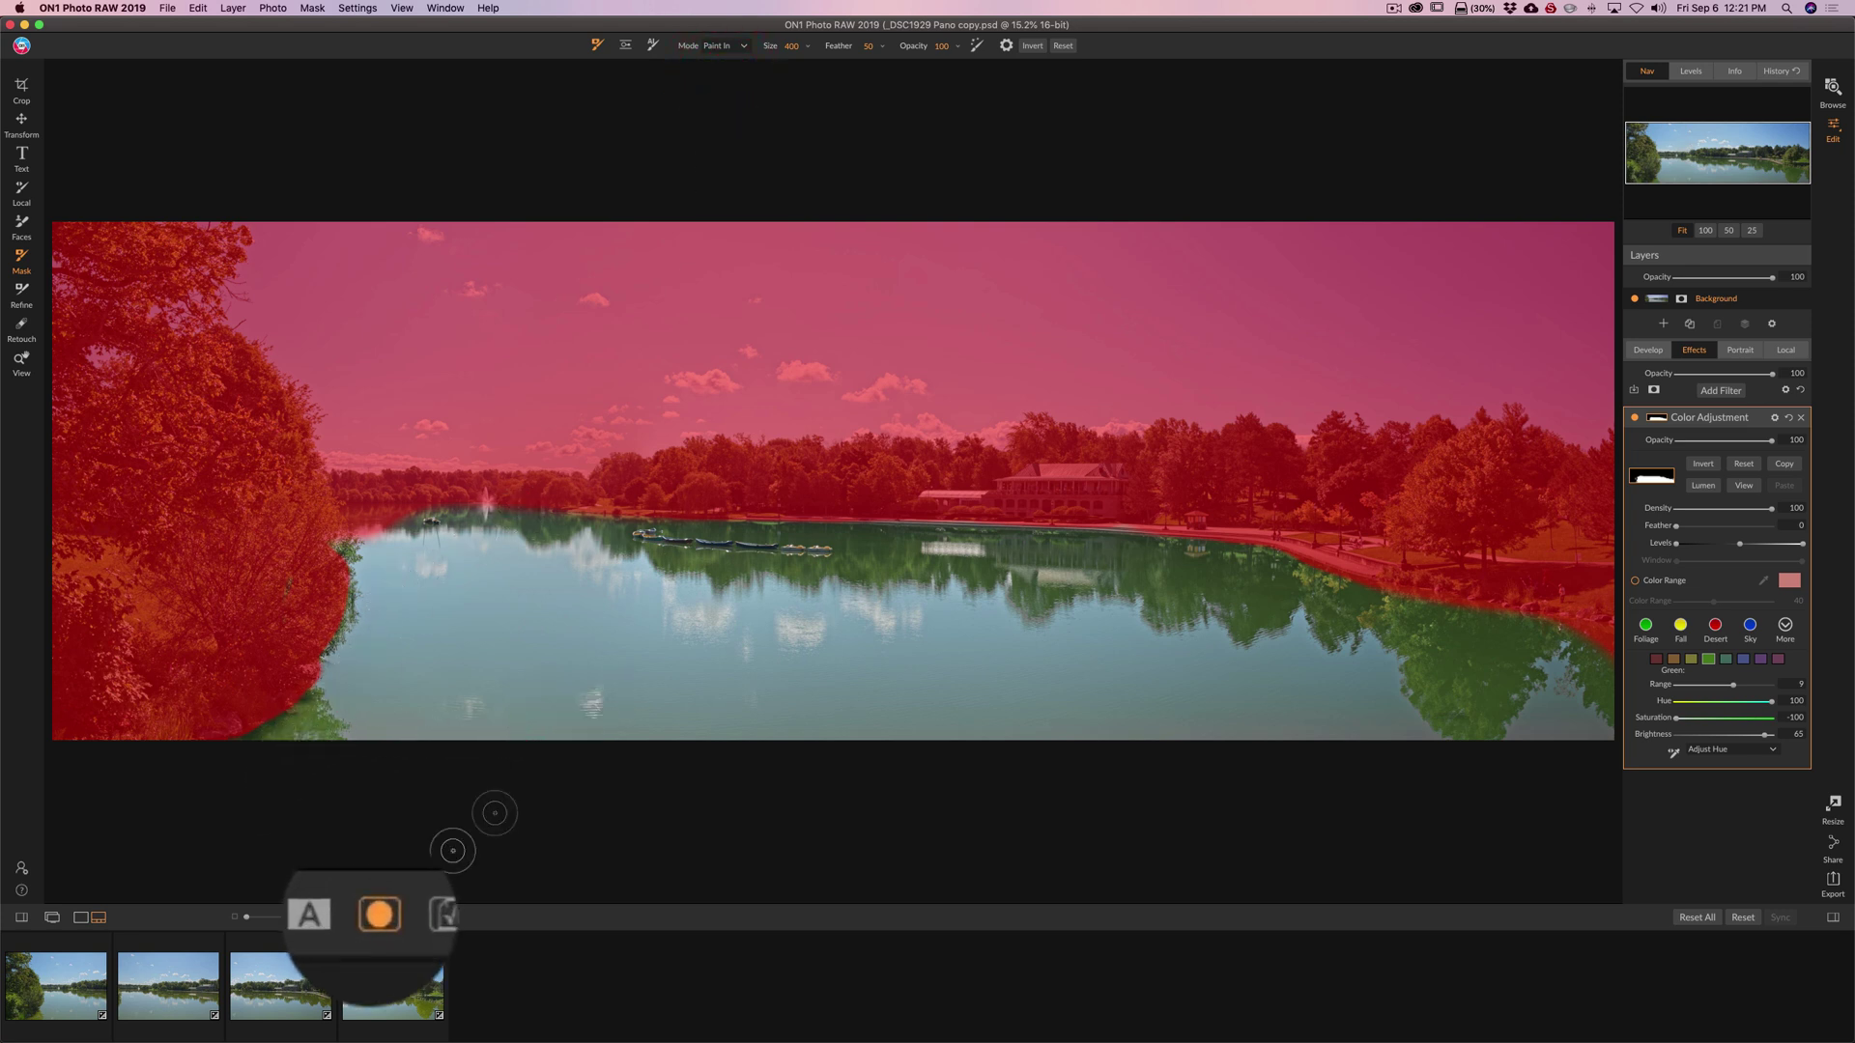
left_click(382, 914)
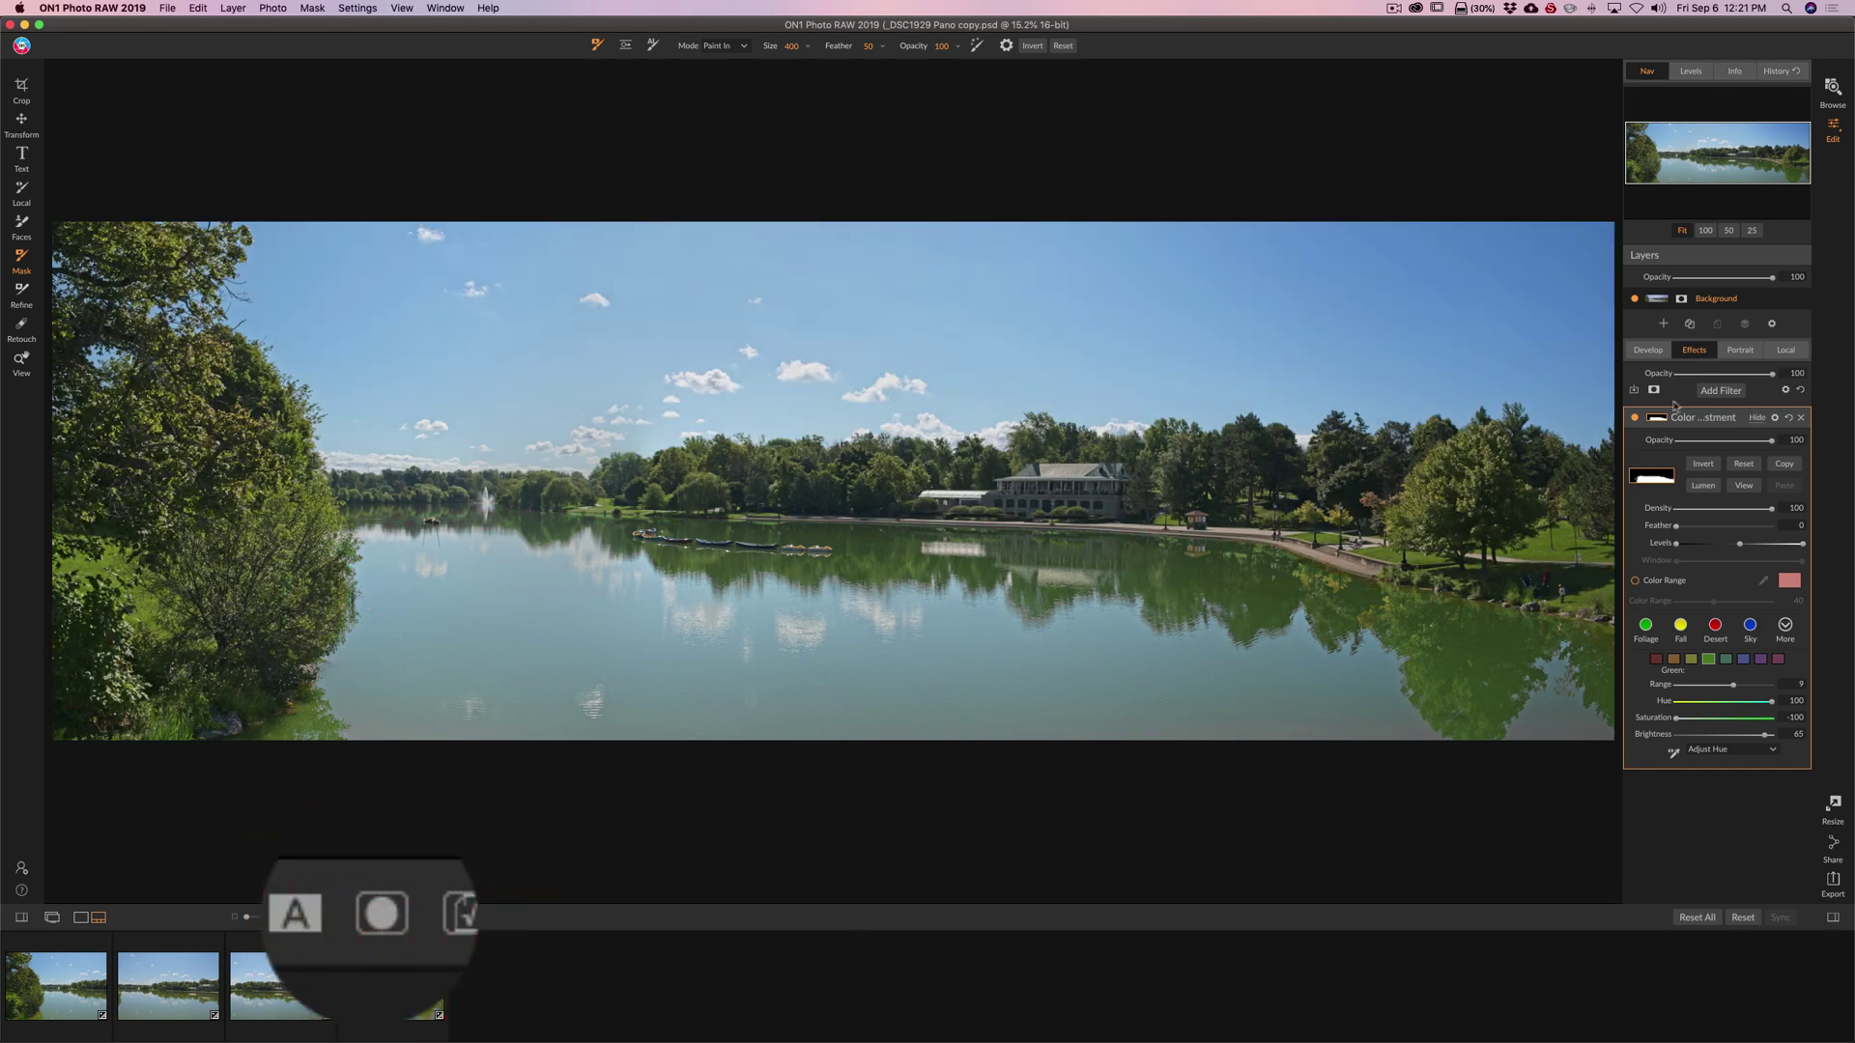
Compare the panorama with and without the masked Color Adjustment filter.
left_click(1635, 417)
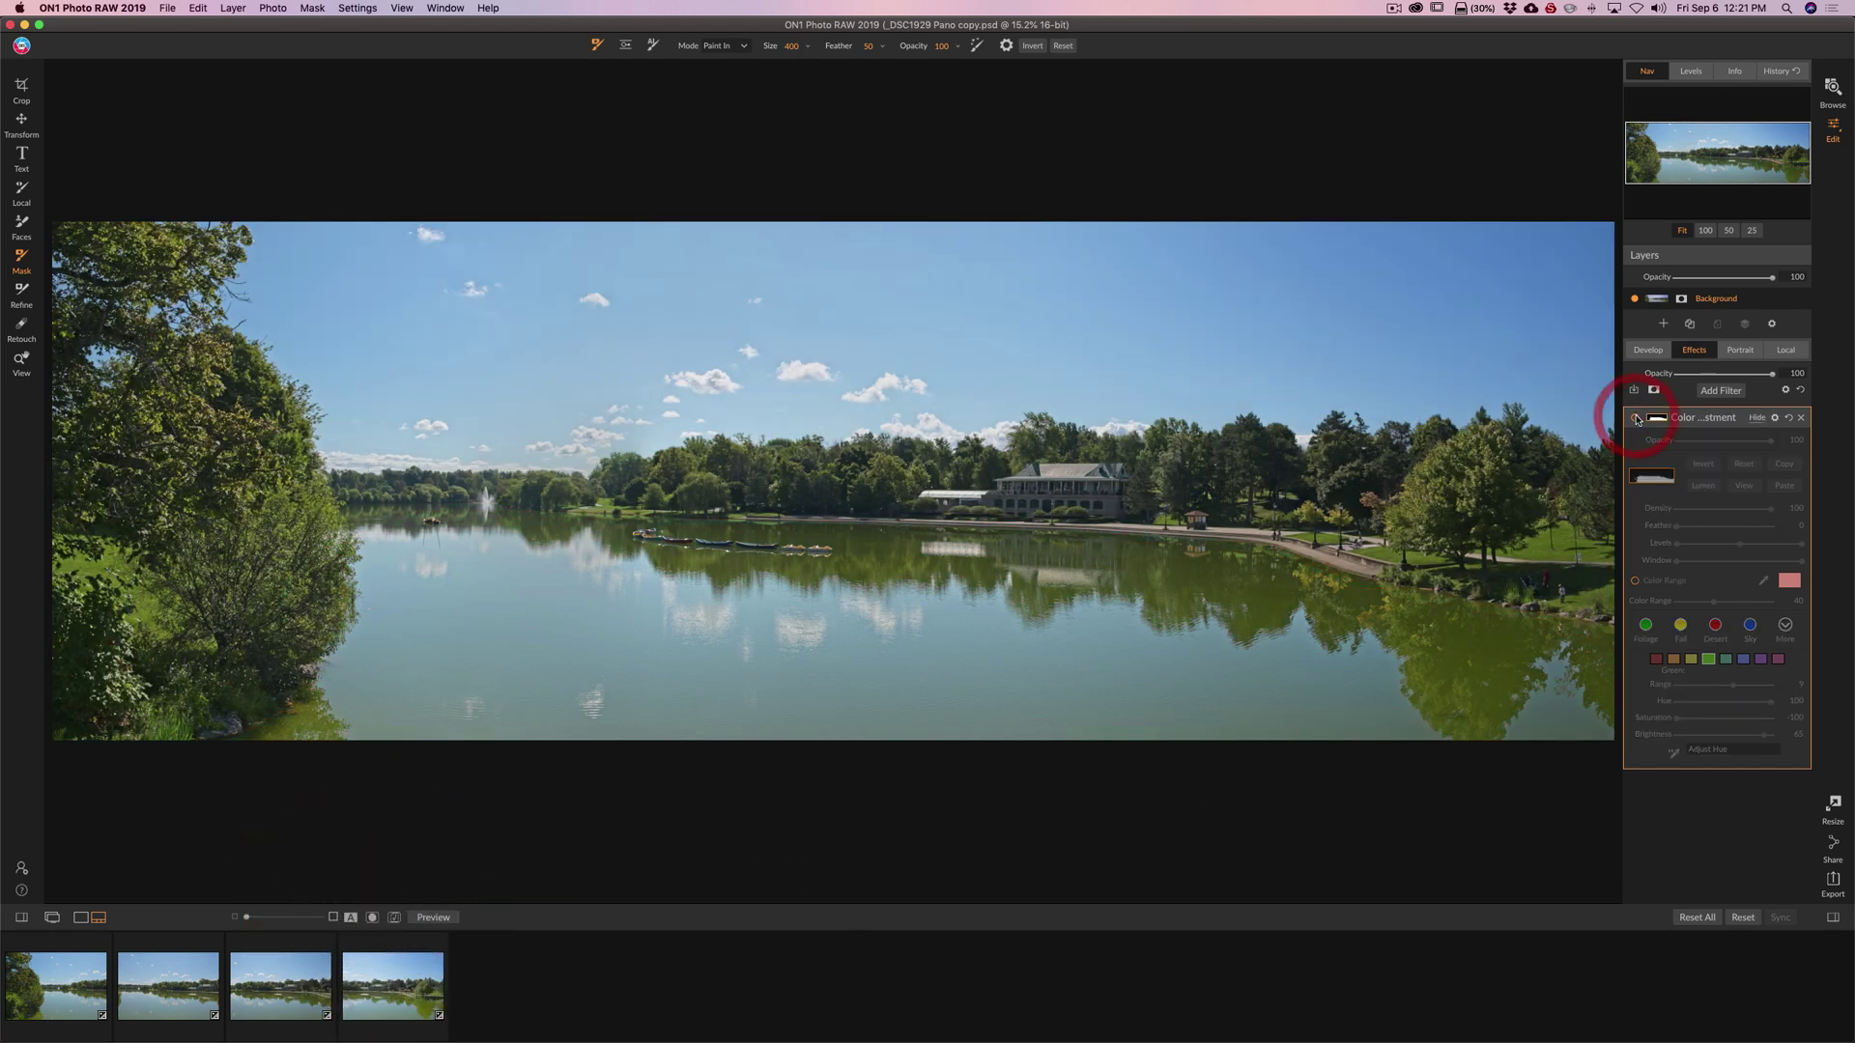
left_click(1635, 417)
left_click(1636, 417)
left_click(1635, 417)
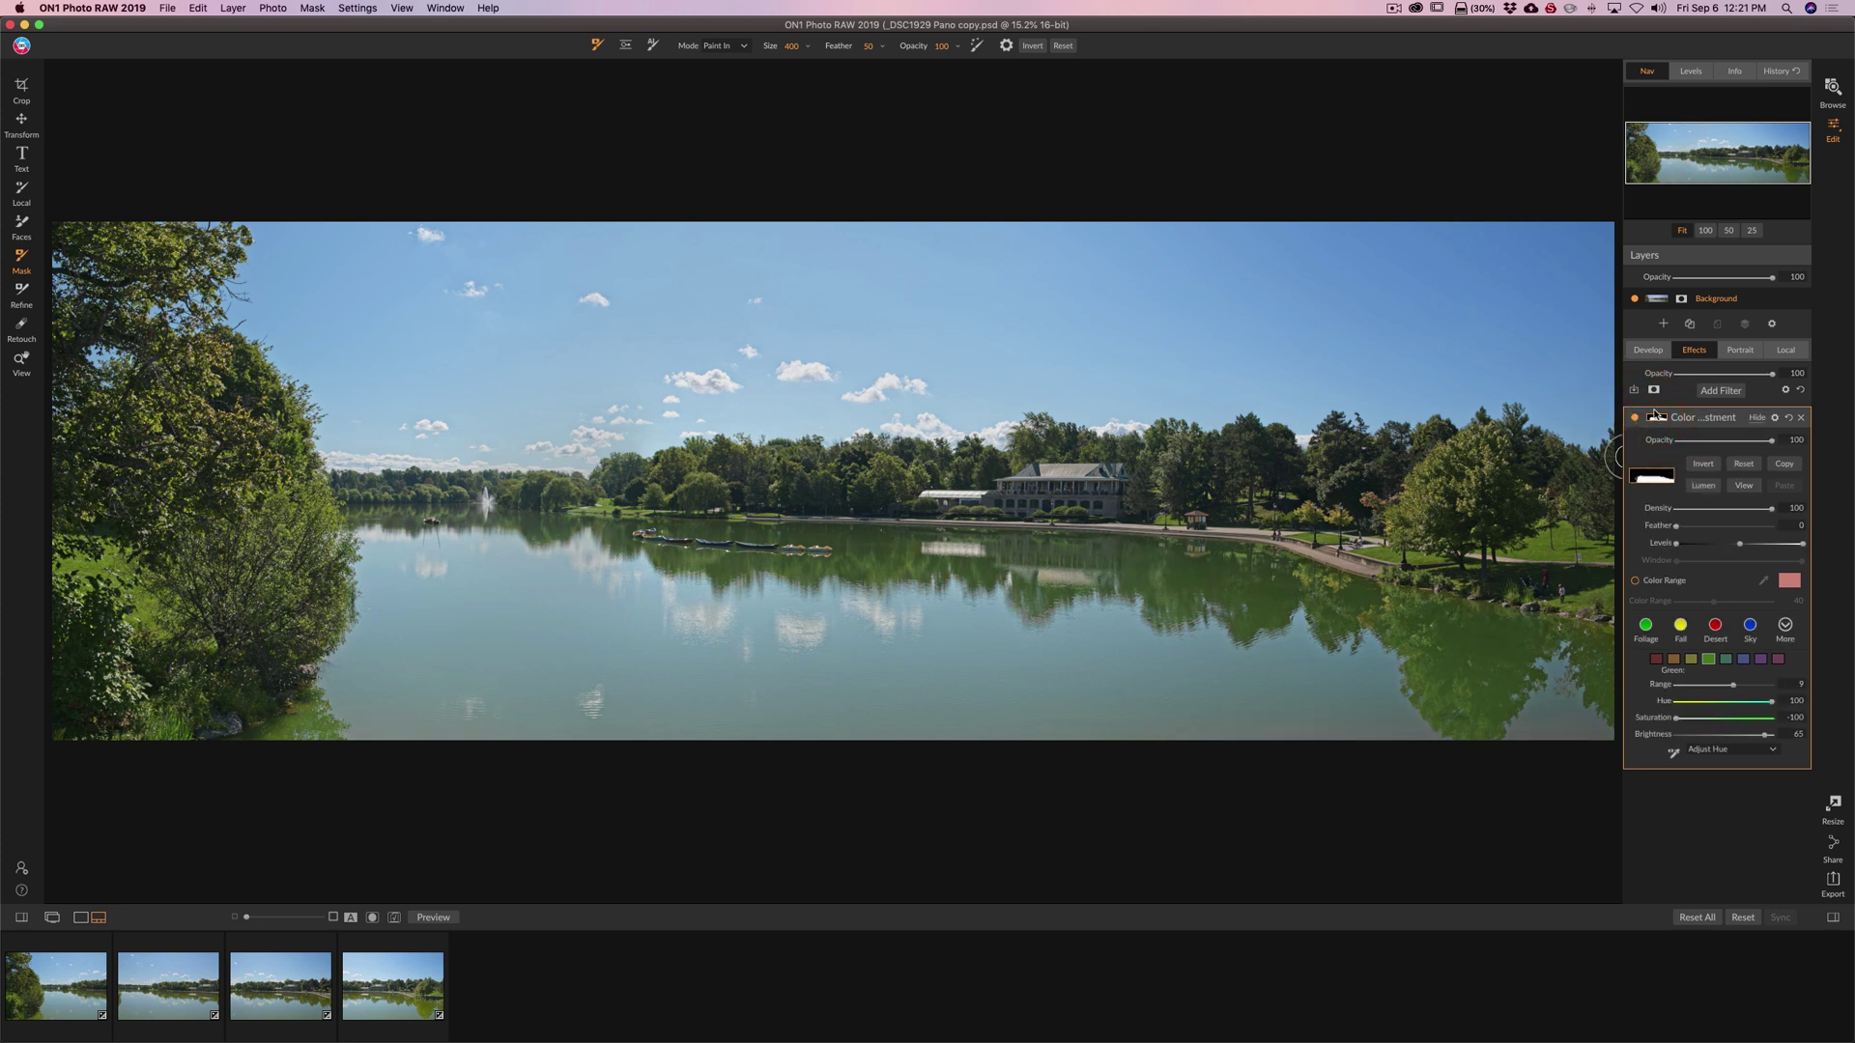
left_click(1635, 418)
left_click(1635, 418)
Add a second Color Adjustment filter, set Blue Saturation to 22 and Brightness to -28, and fine-tune the Blue Range.
left_click(1718, 391)
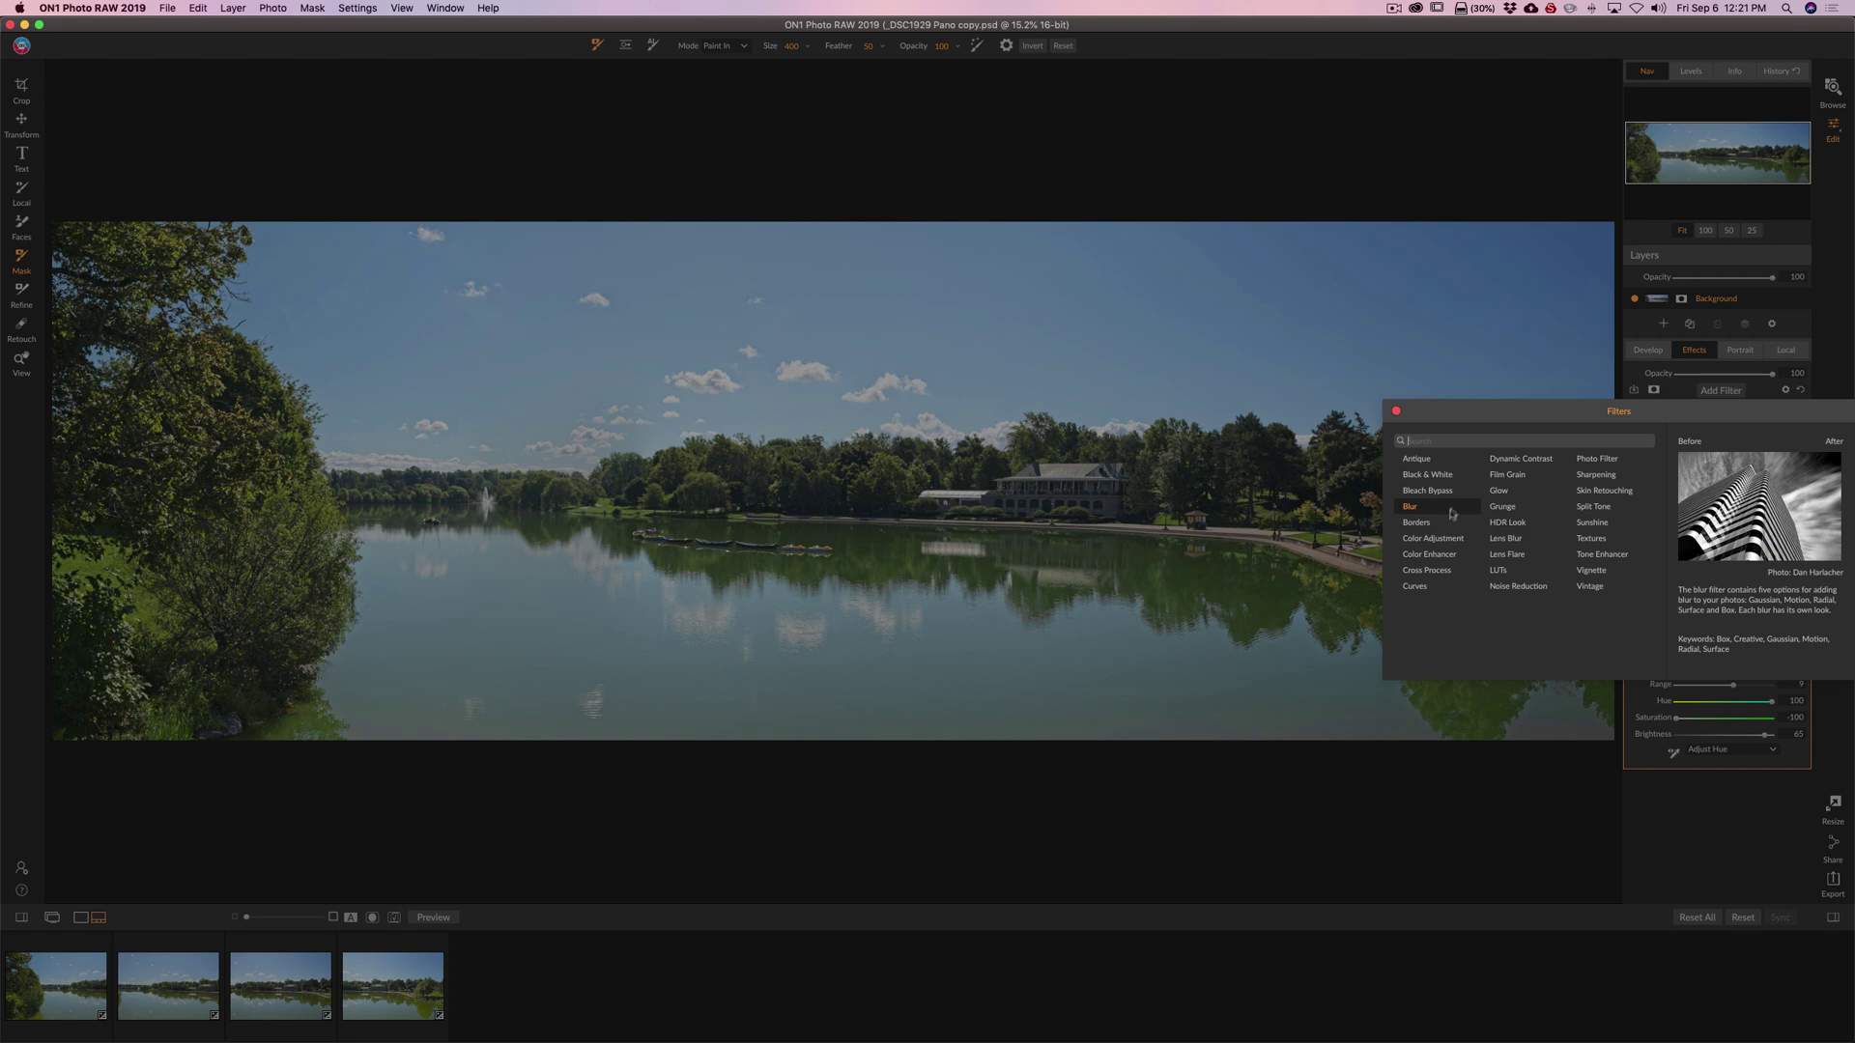
left_click(1437, 541)
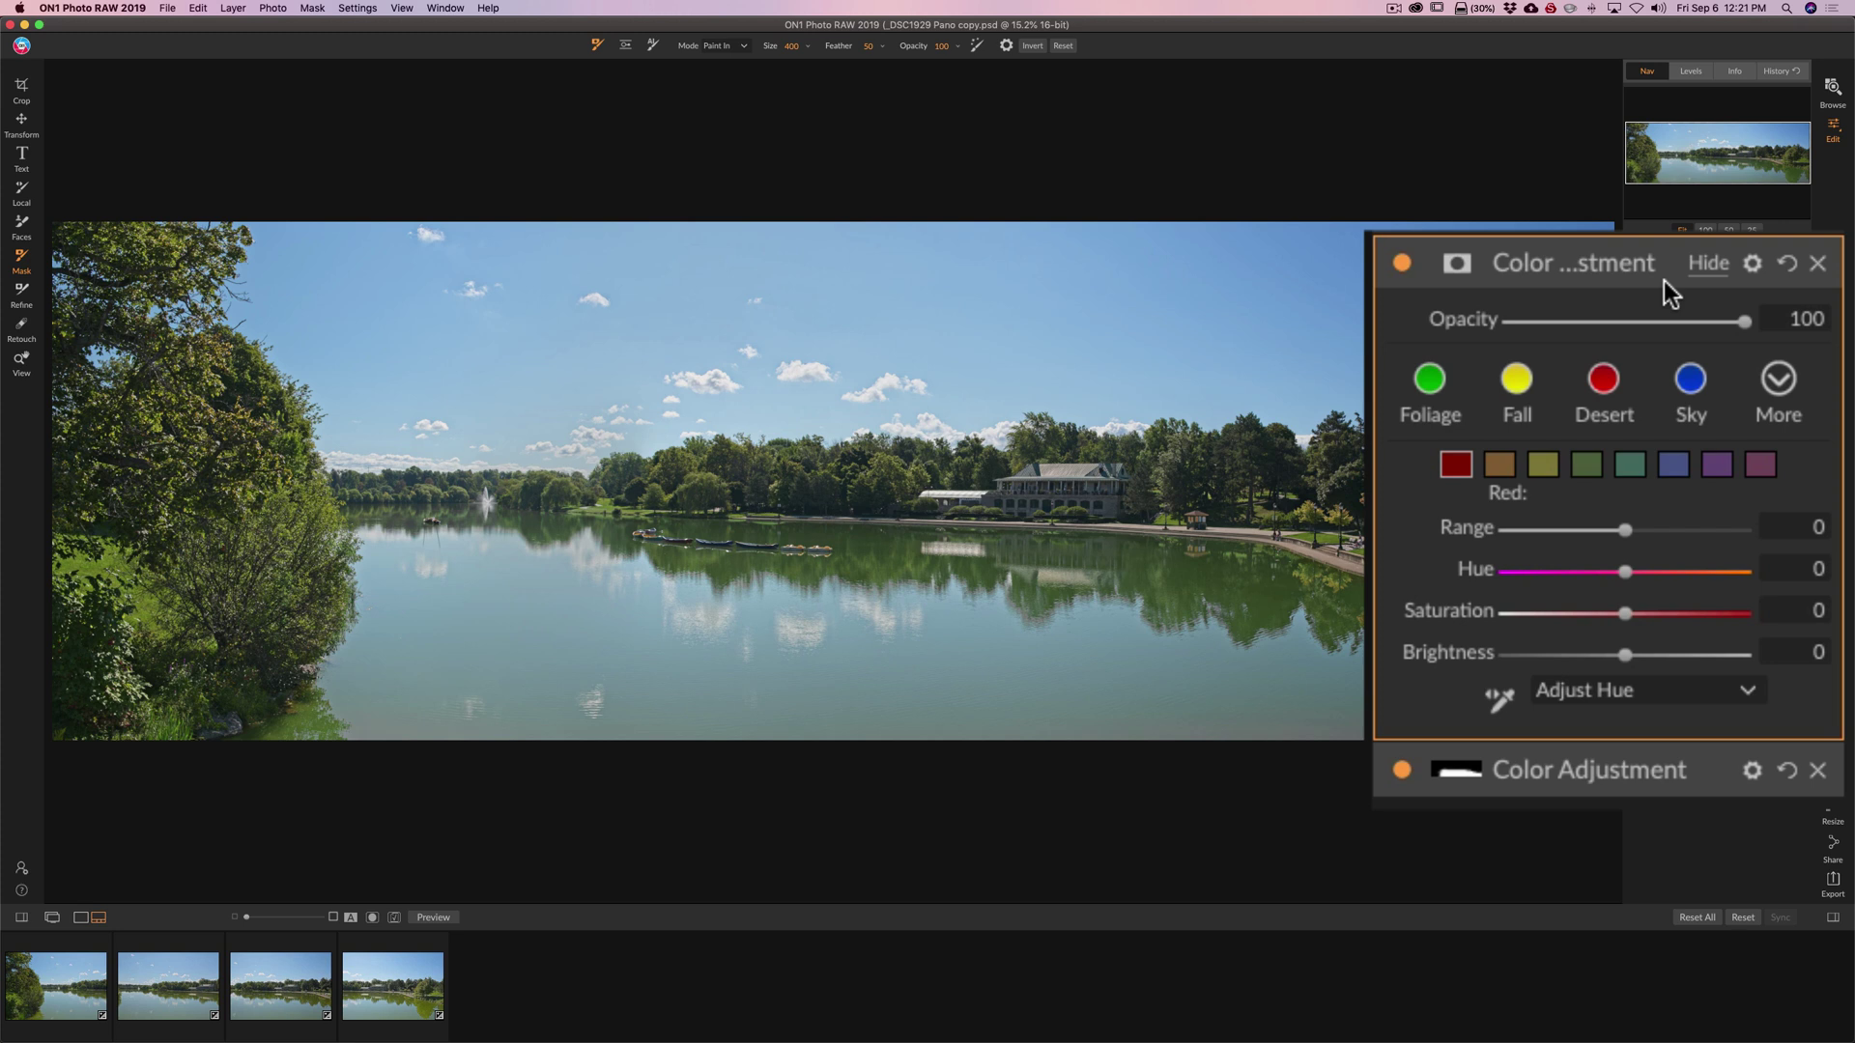
left_click(1674, 466)
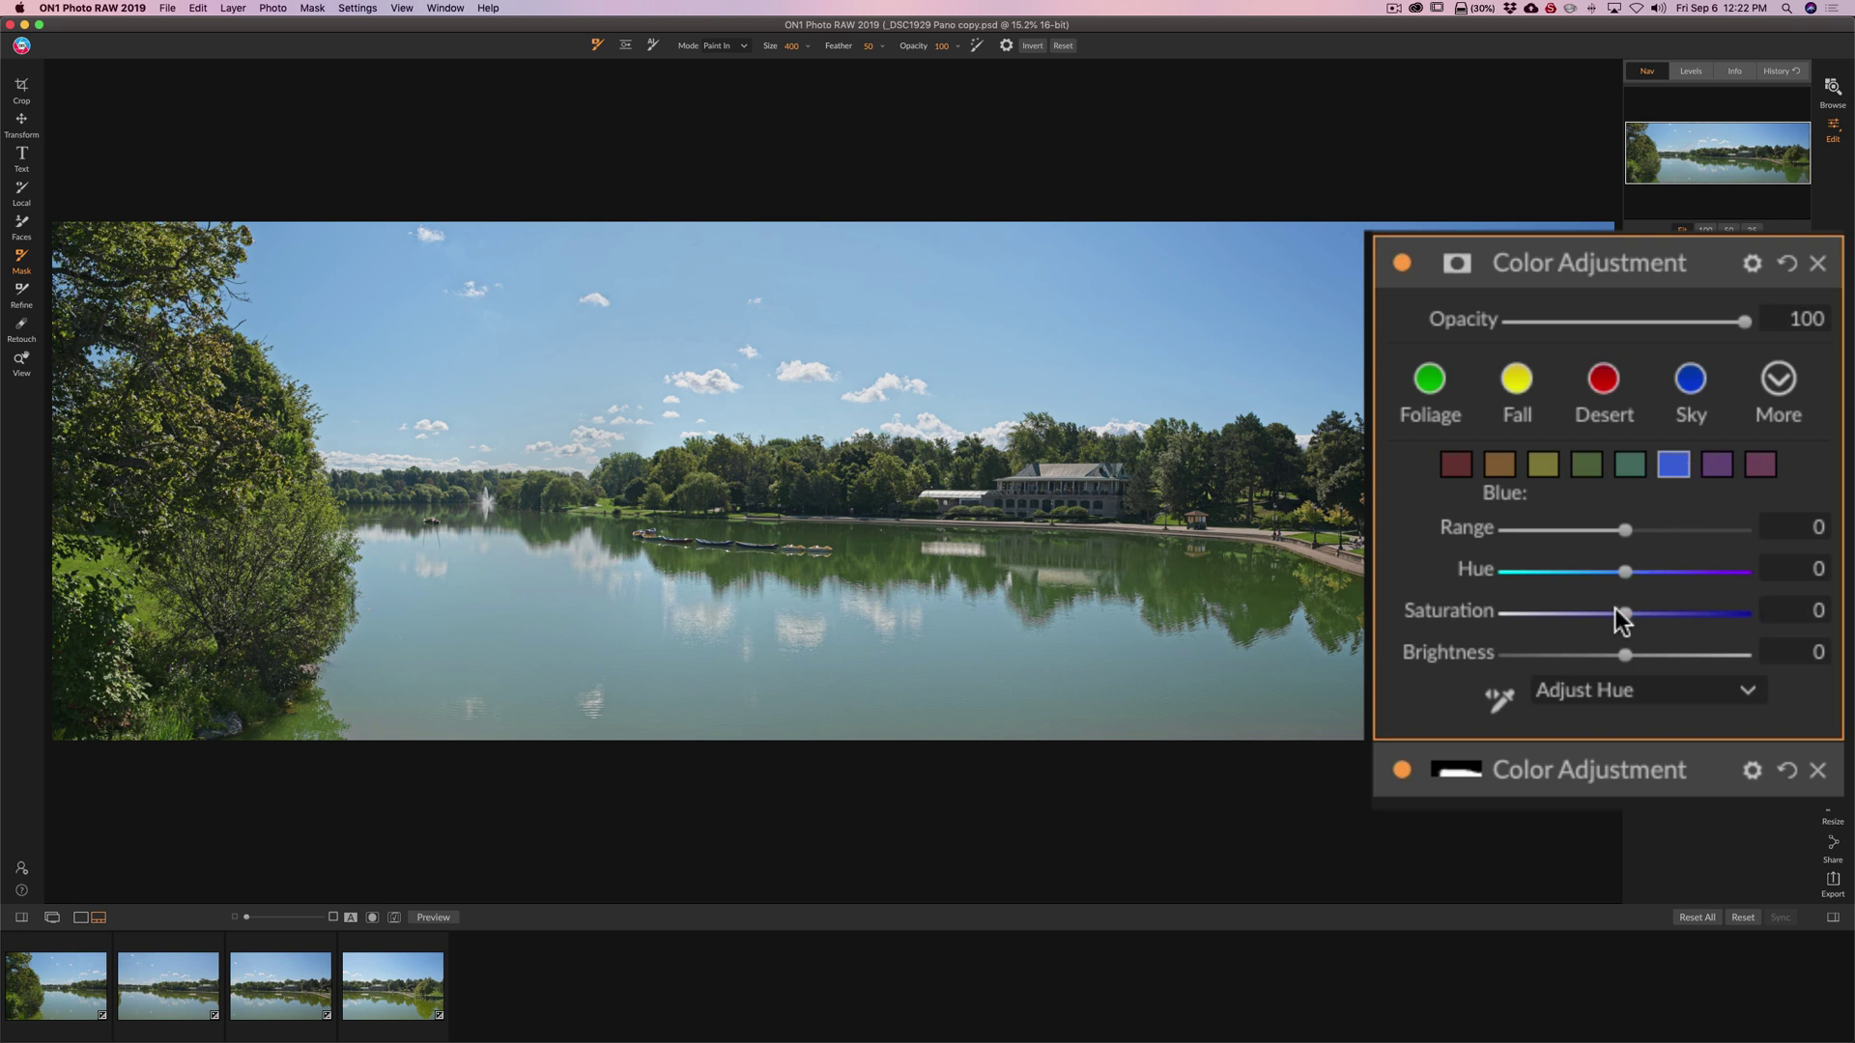
left_click_drag(1620, 608, 1548, 667)
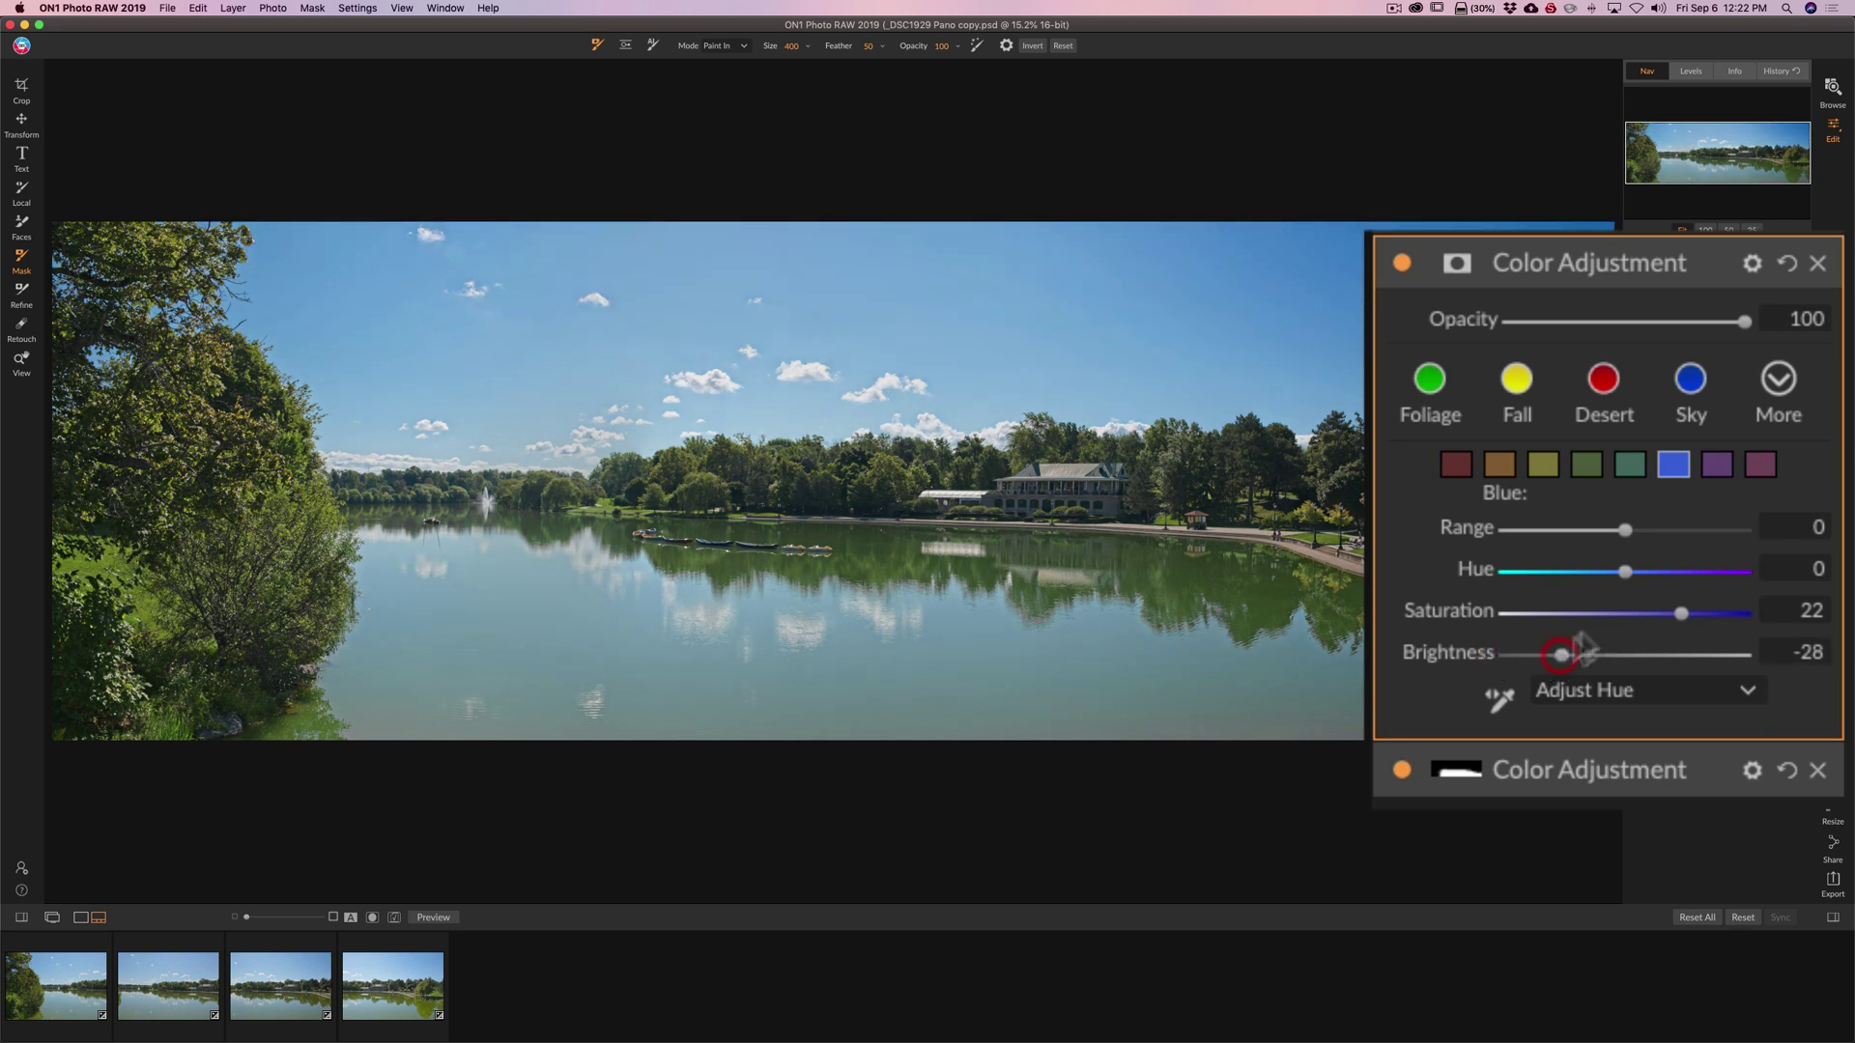
mouse_move(1660, 530)
left_mouse_down()
mouse_move(1552, 534)
mouse_move(1697, 538)
mouse_move(1650, 541)
left_mouse_up()
left_click(1680, 615)
Add a Tone Enhancer filter to the panorama, set Contrast to 16, and reset Shadows to 0.
left_click(1720, 390)
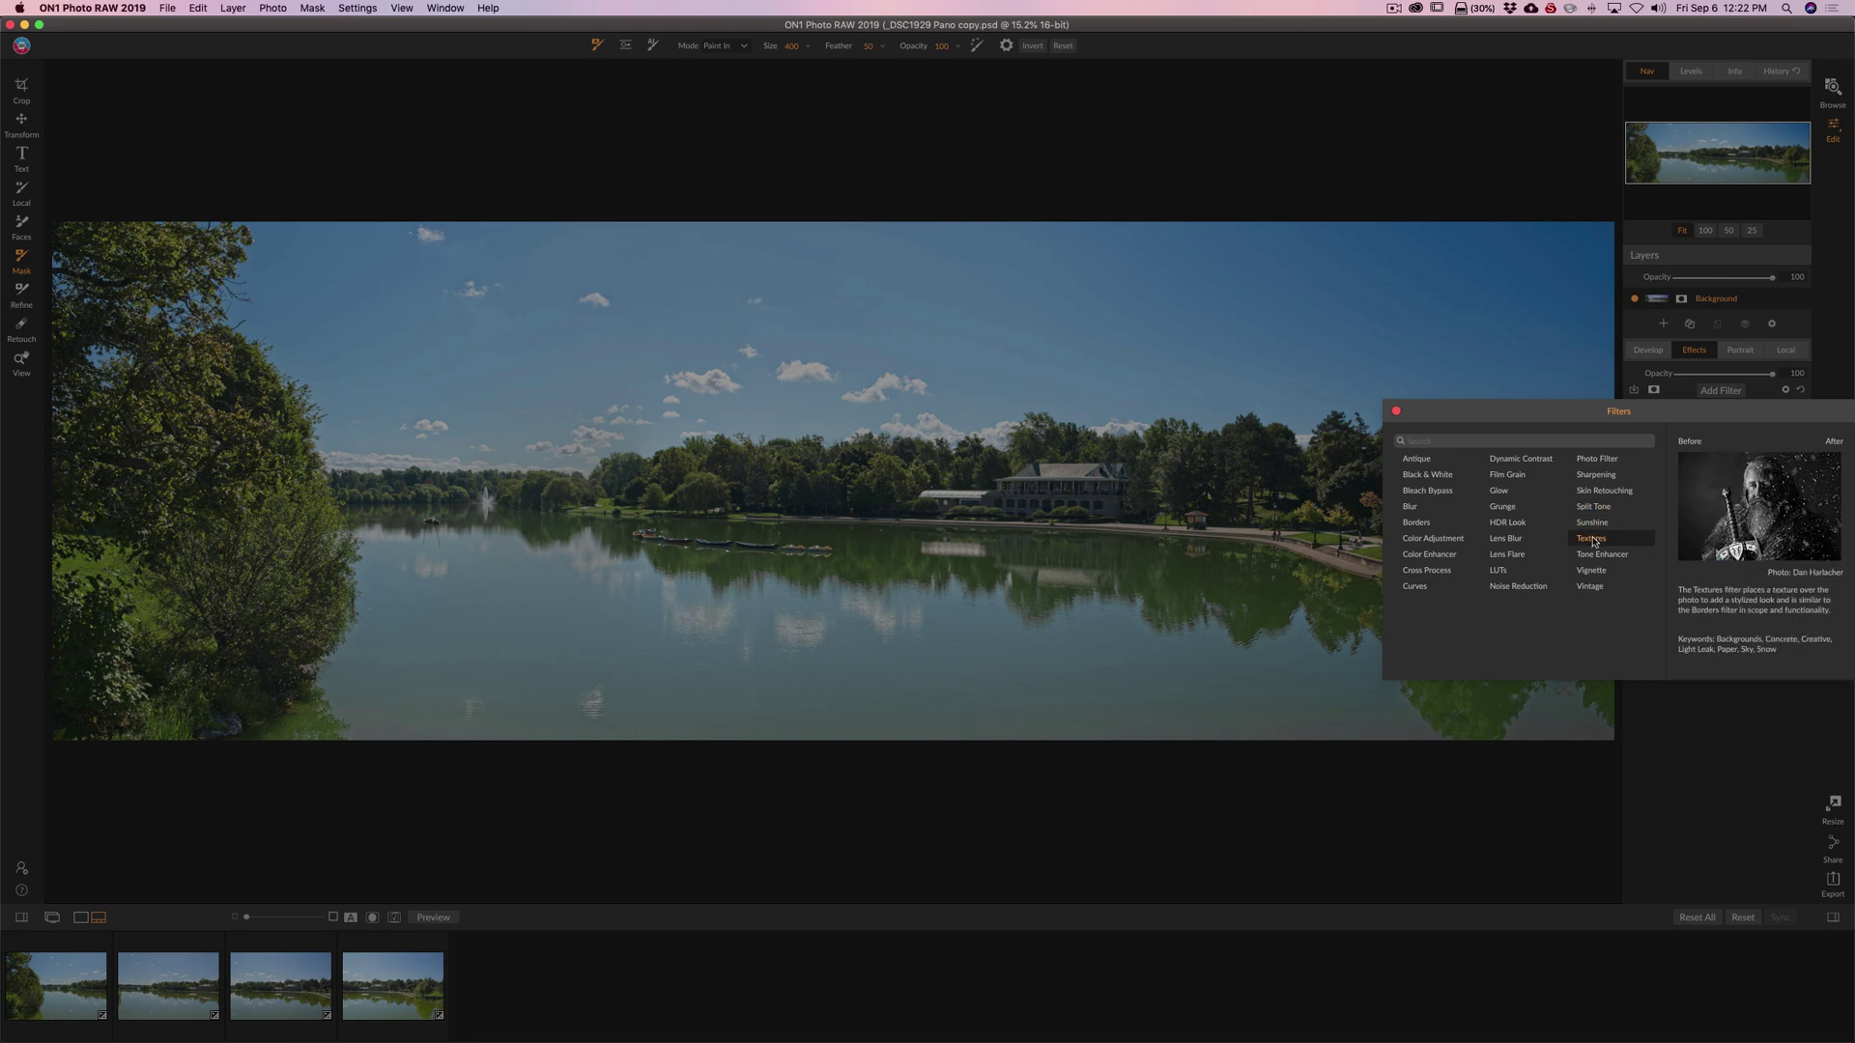
left_click(1594, 556)
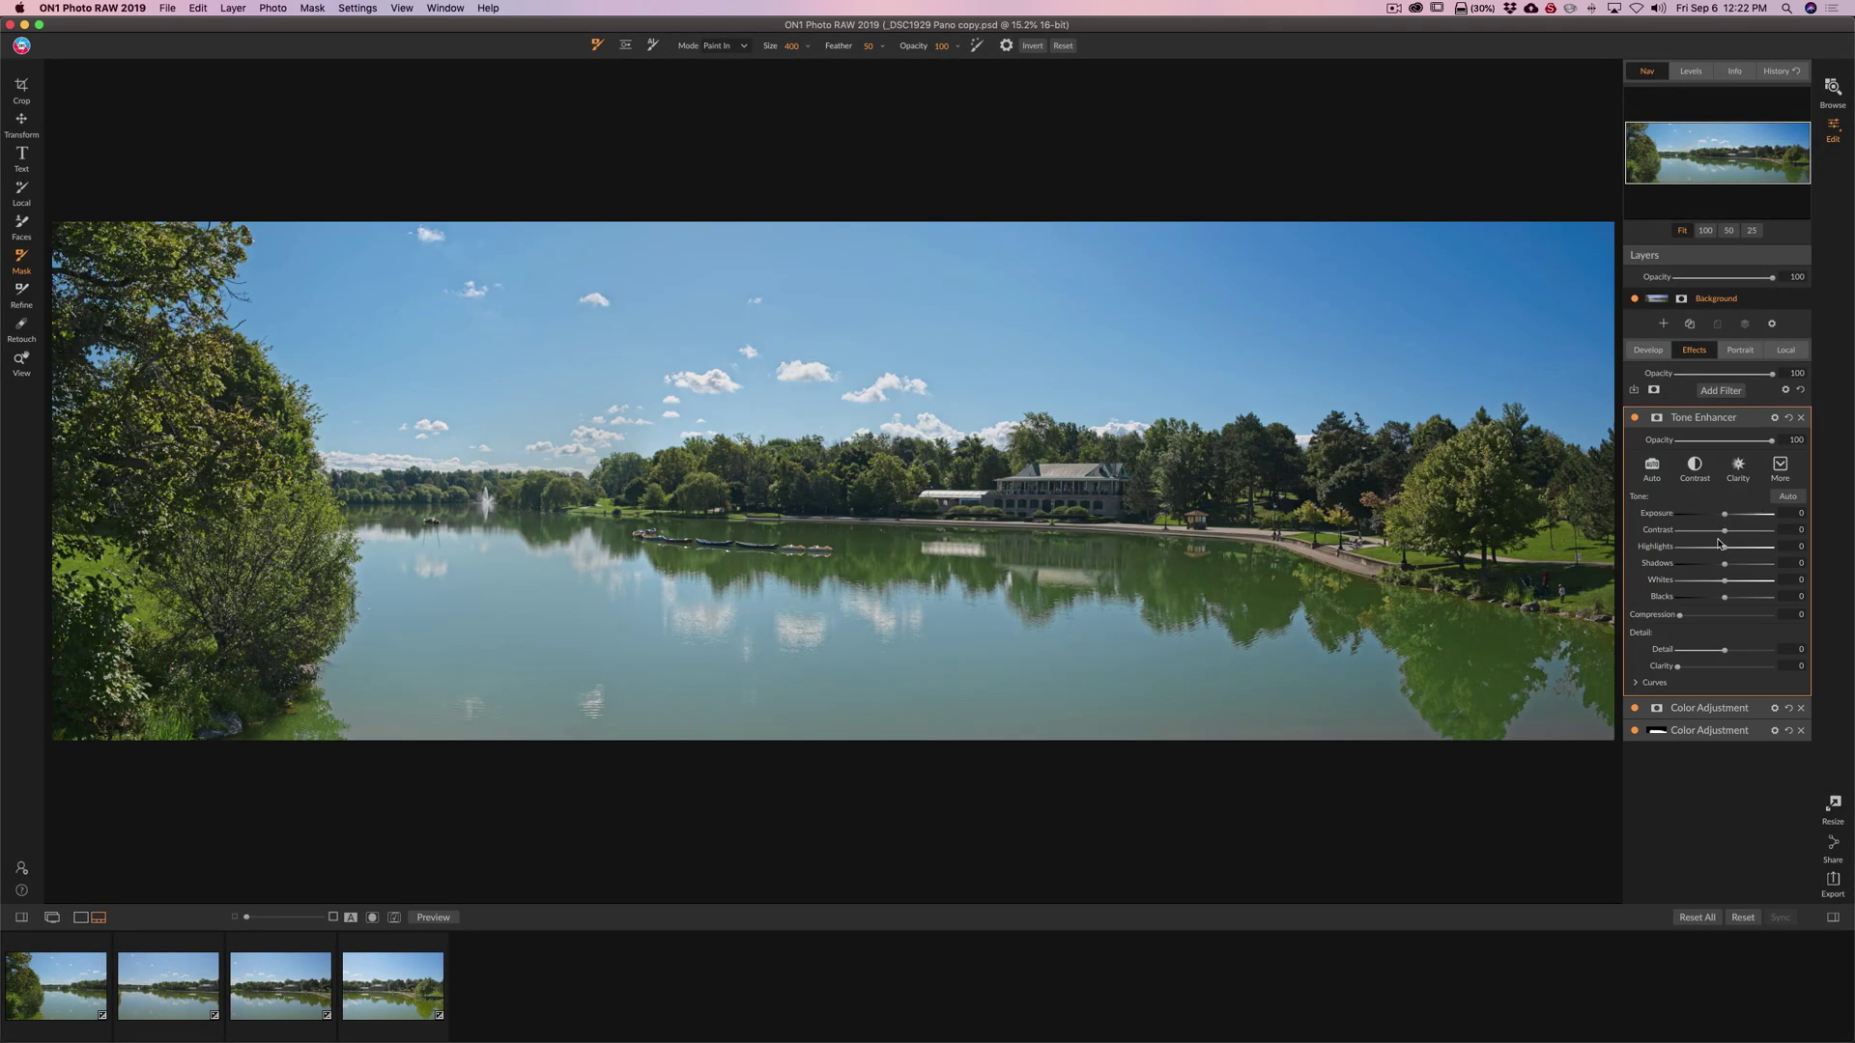
left_click_drag(1724, 529, 1728, 529)
mouse_move(1636, 460)
left_mouse_down()
mouse_move(1694, 464)
mouse_move(1643, 466)
mouse_move(1668, 463)
left_mouse_up()
mouse_move(1630, 546)
left_mouse_down()
mouse_move(1677, 547)
mouse_move(1648, 543)
left_mouse_up()
double_click(1453, 544)
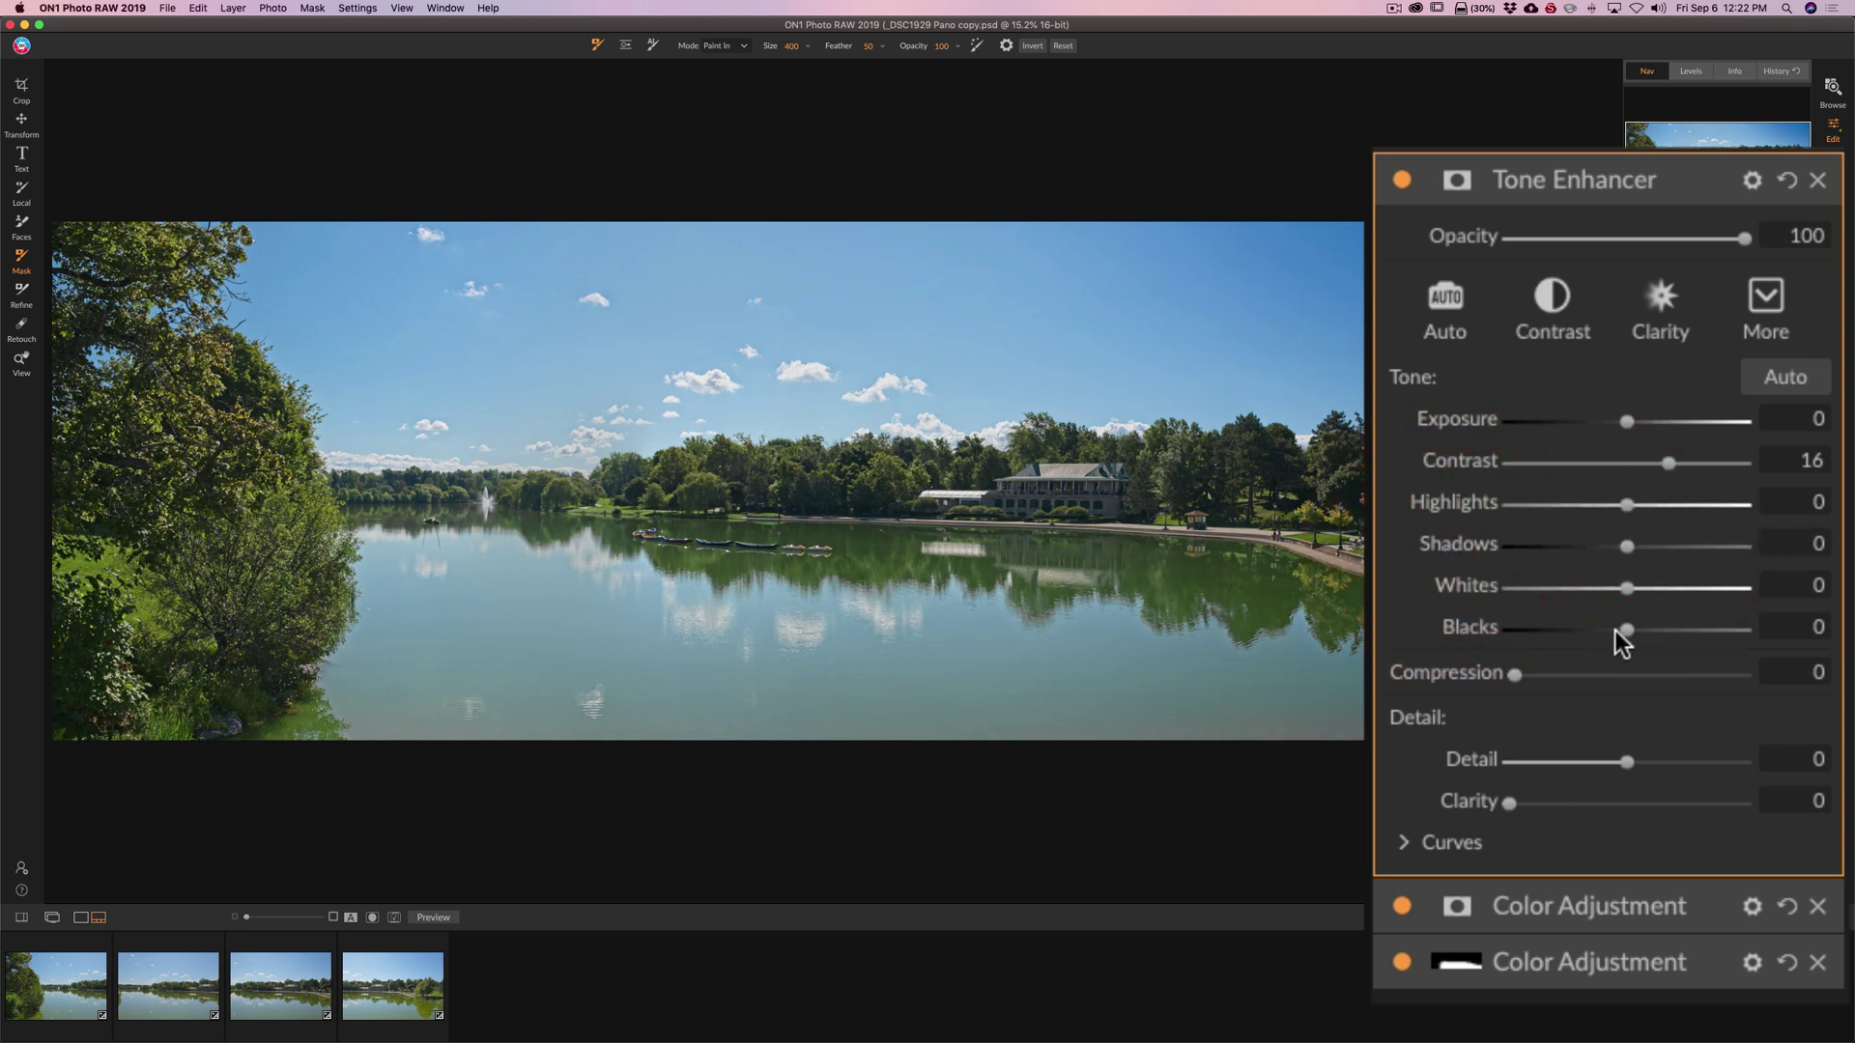
Raise the Tone Enhancer's Contrast to 46, reset Blacks to 0, and set Shadows to 18 and Highlights to -55.
left_click_drag(1627, 630, 1678, 632)
left_click(1670, 464)
left_click_drag(1669, 461, 1713, 464)
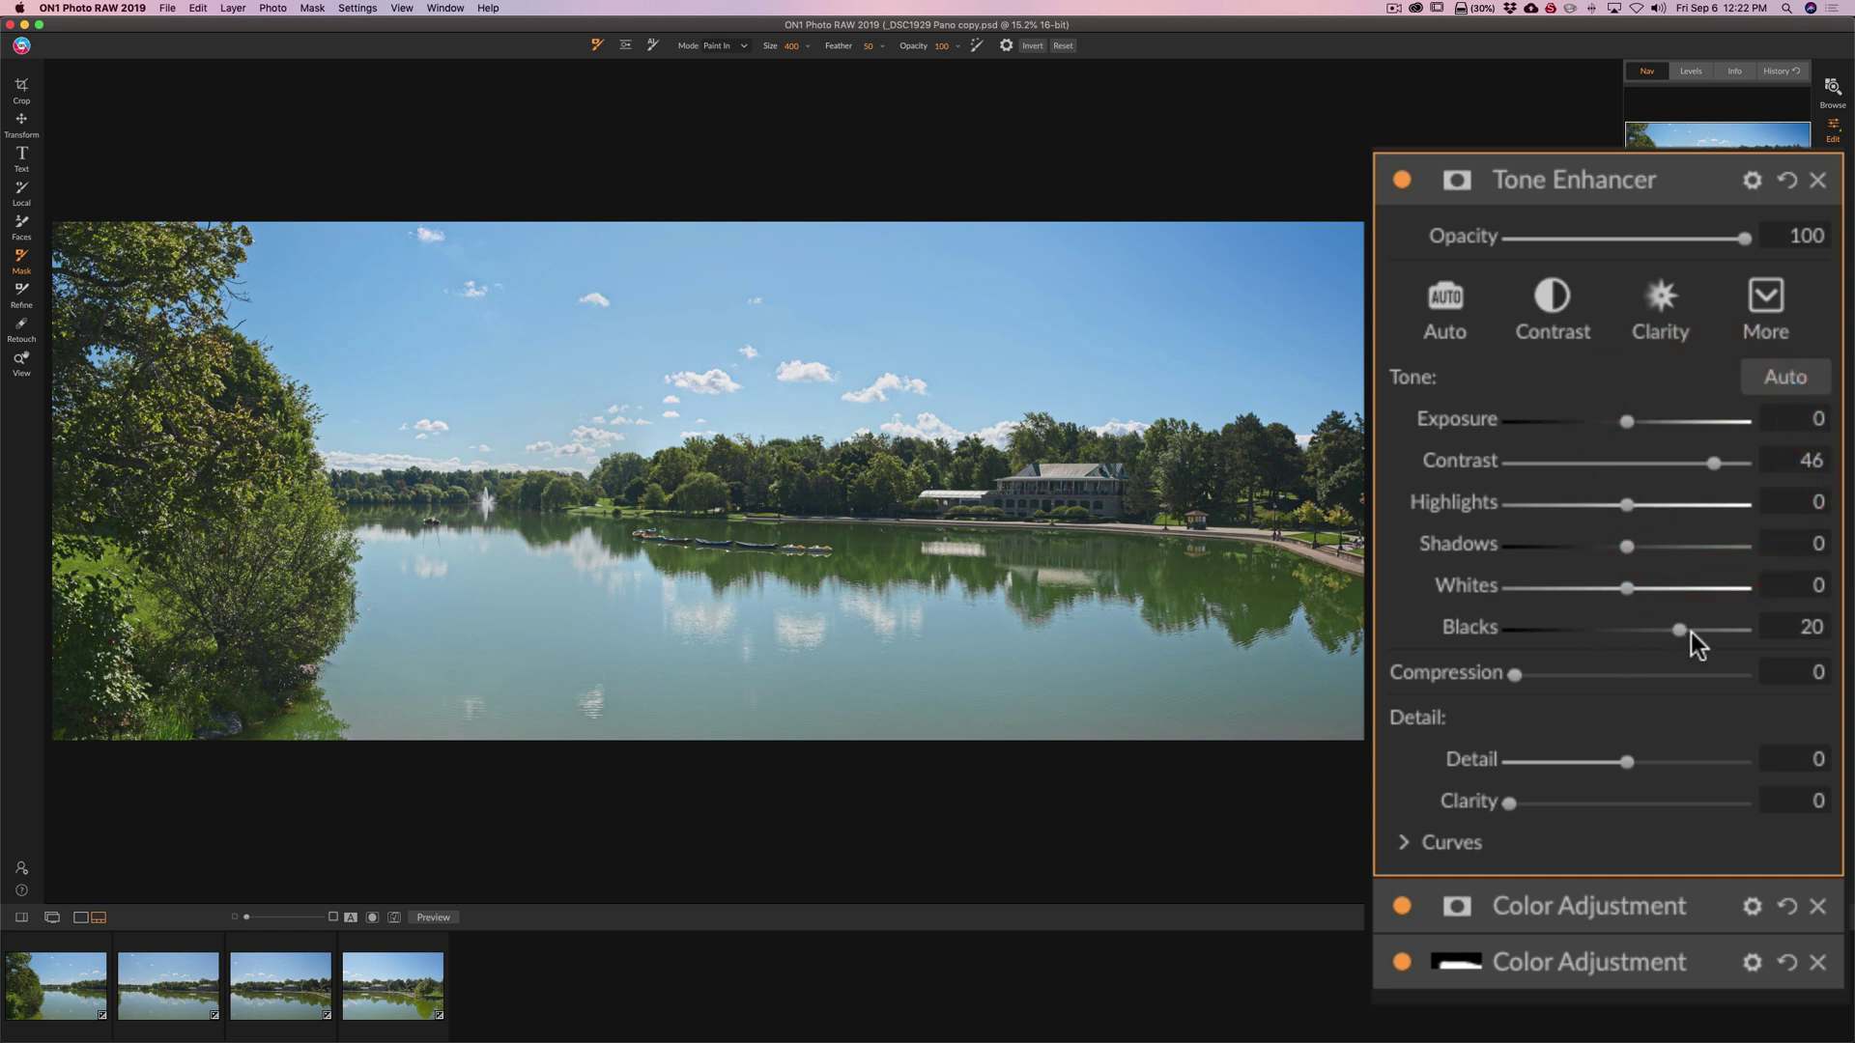
left_click(1679, 630)
double_click(1478, 626)
left_click_drag(1630, 545, 1532, 508)
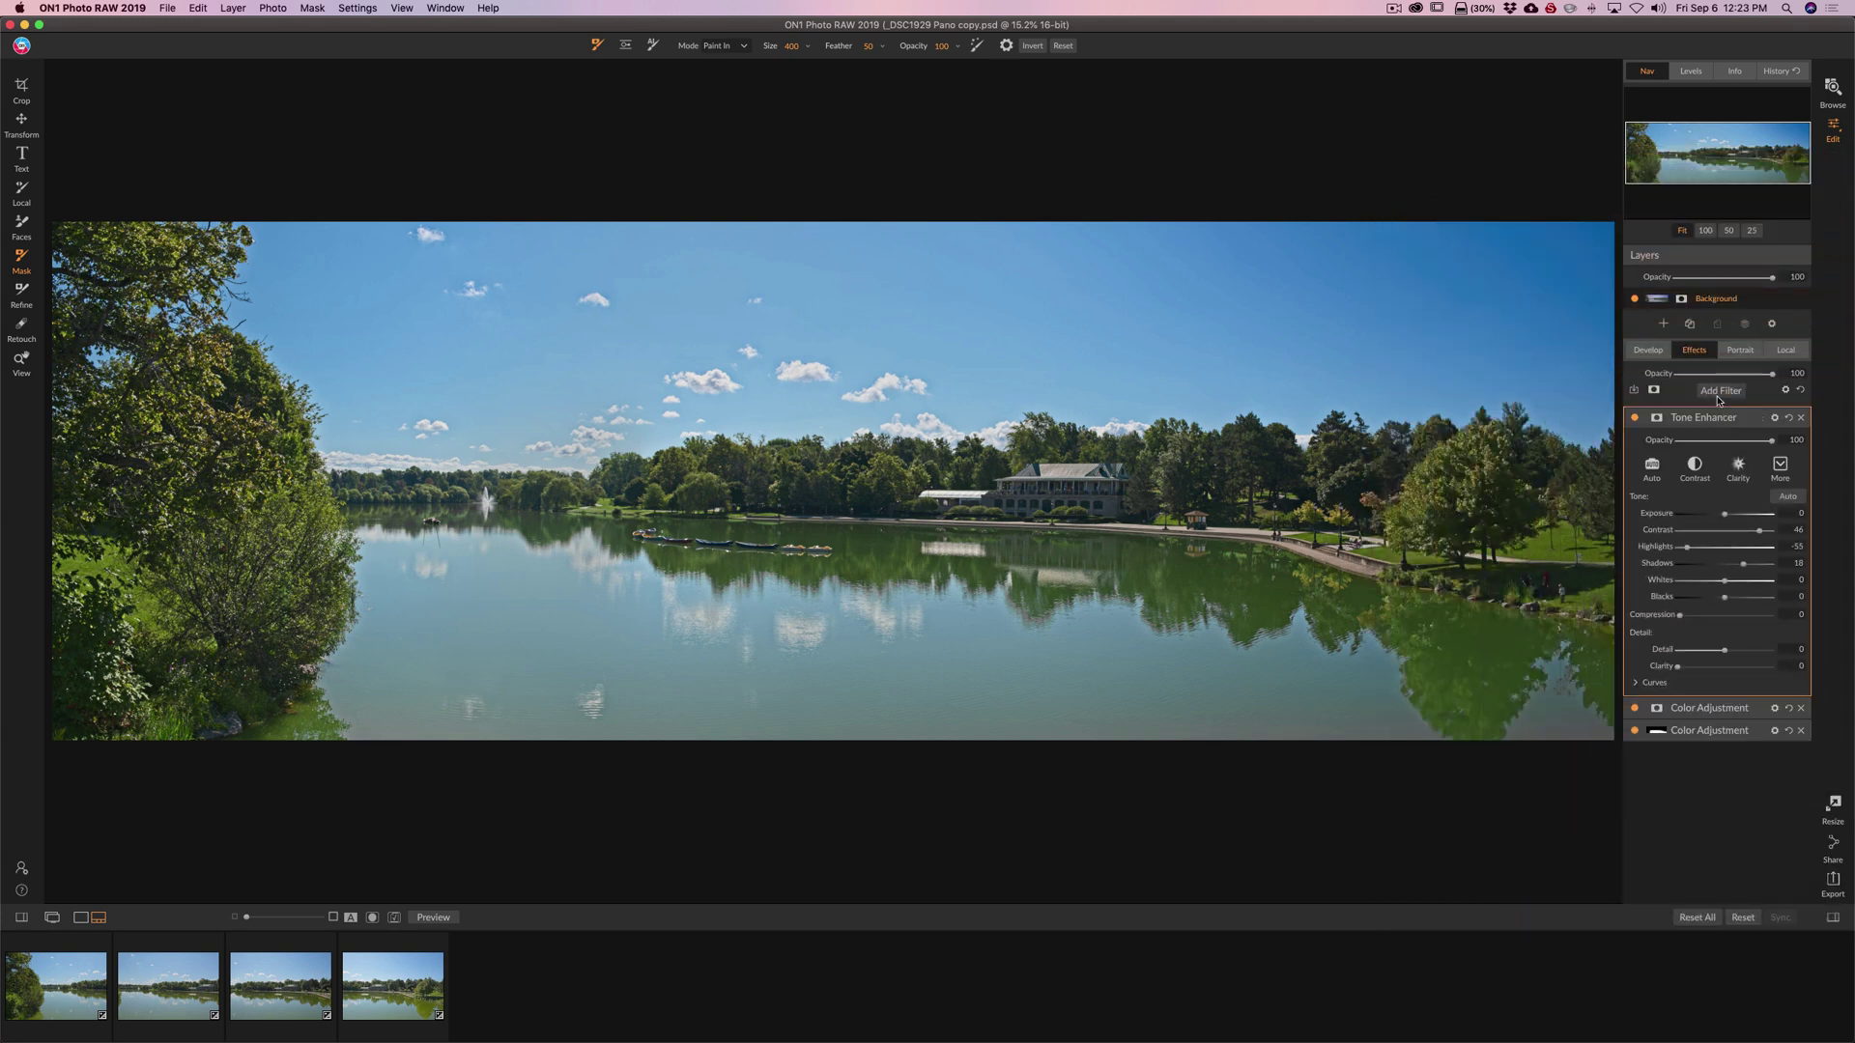
Add a Sunshine filter, try the Strong style, apply the Glow style instead, and collapse the filter.
left_click(1718, 391)
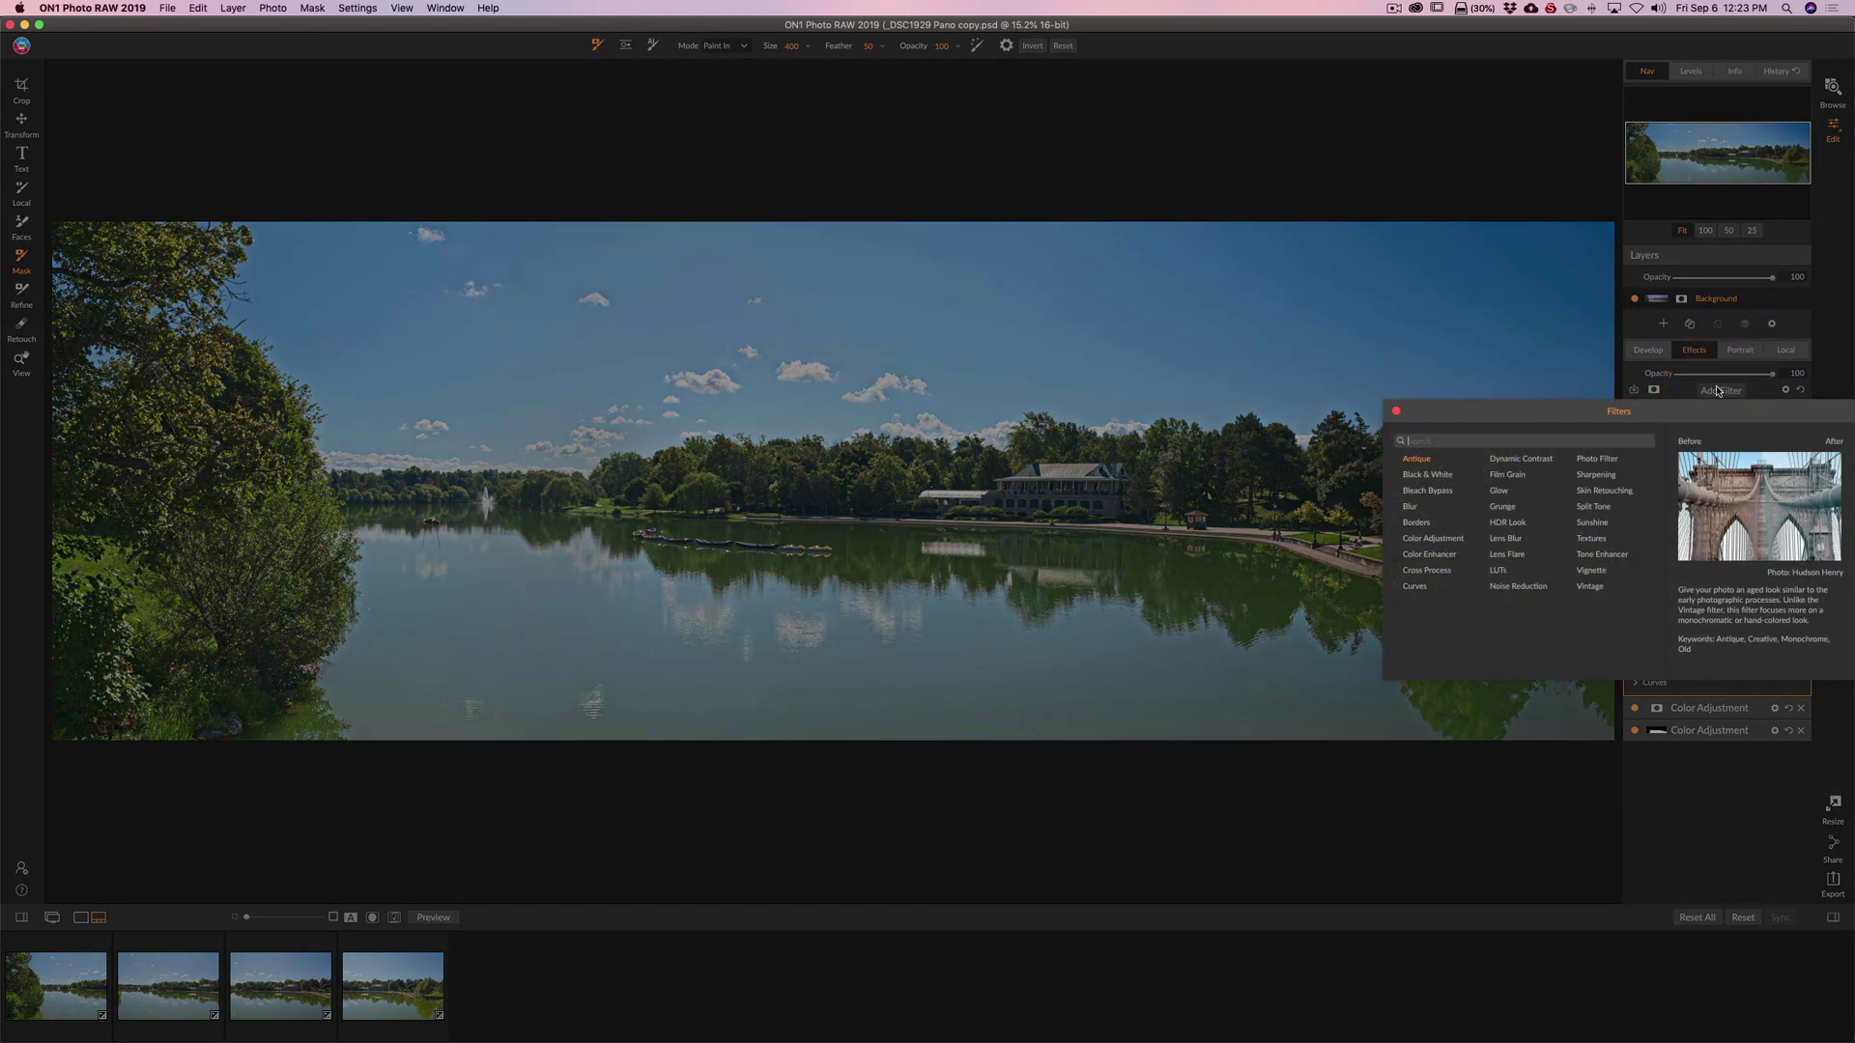
left_click(1589, 522)
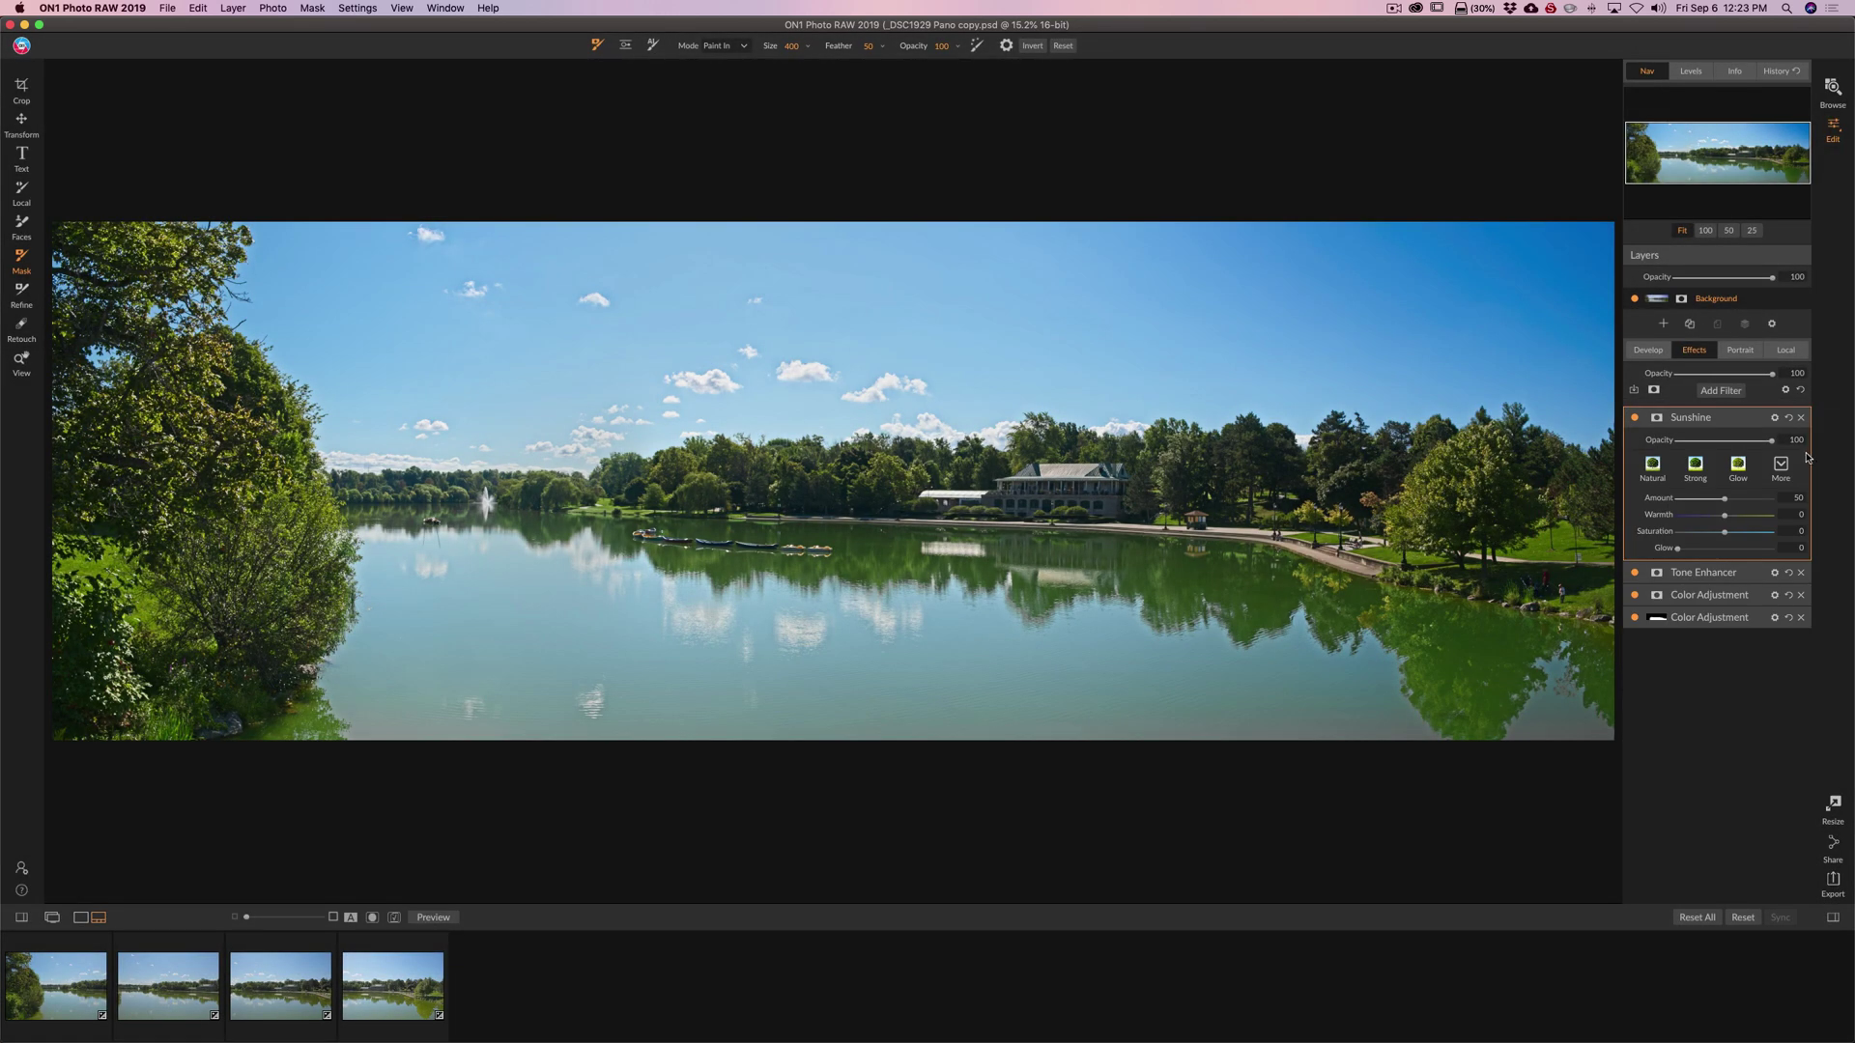
left_click(1695, 475)
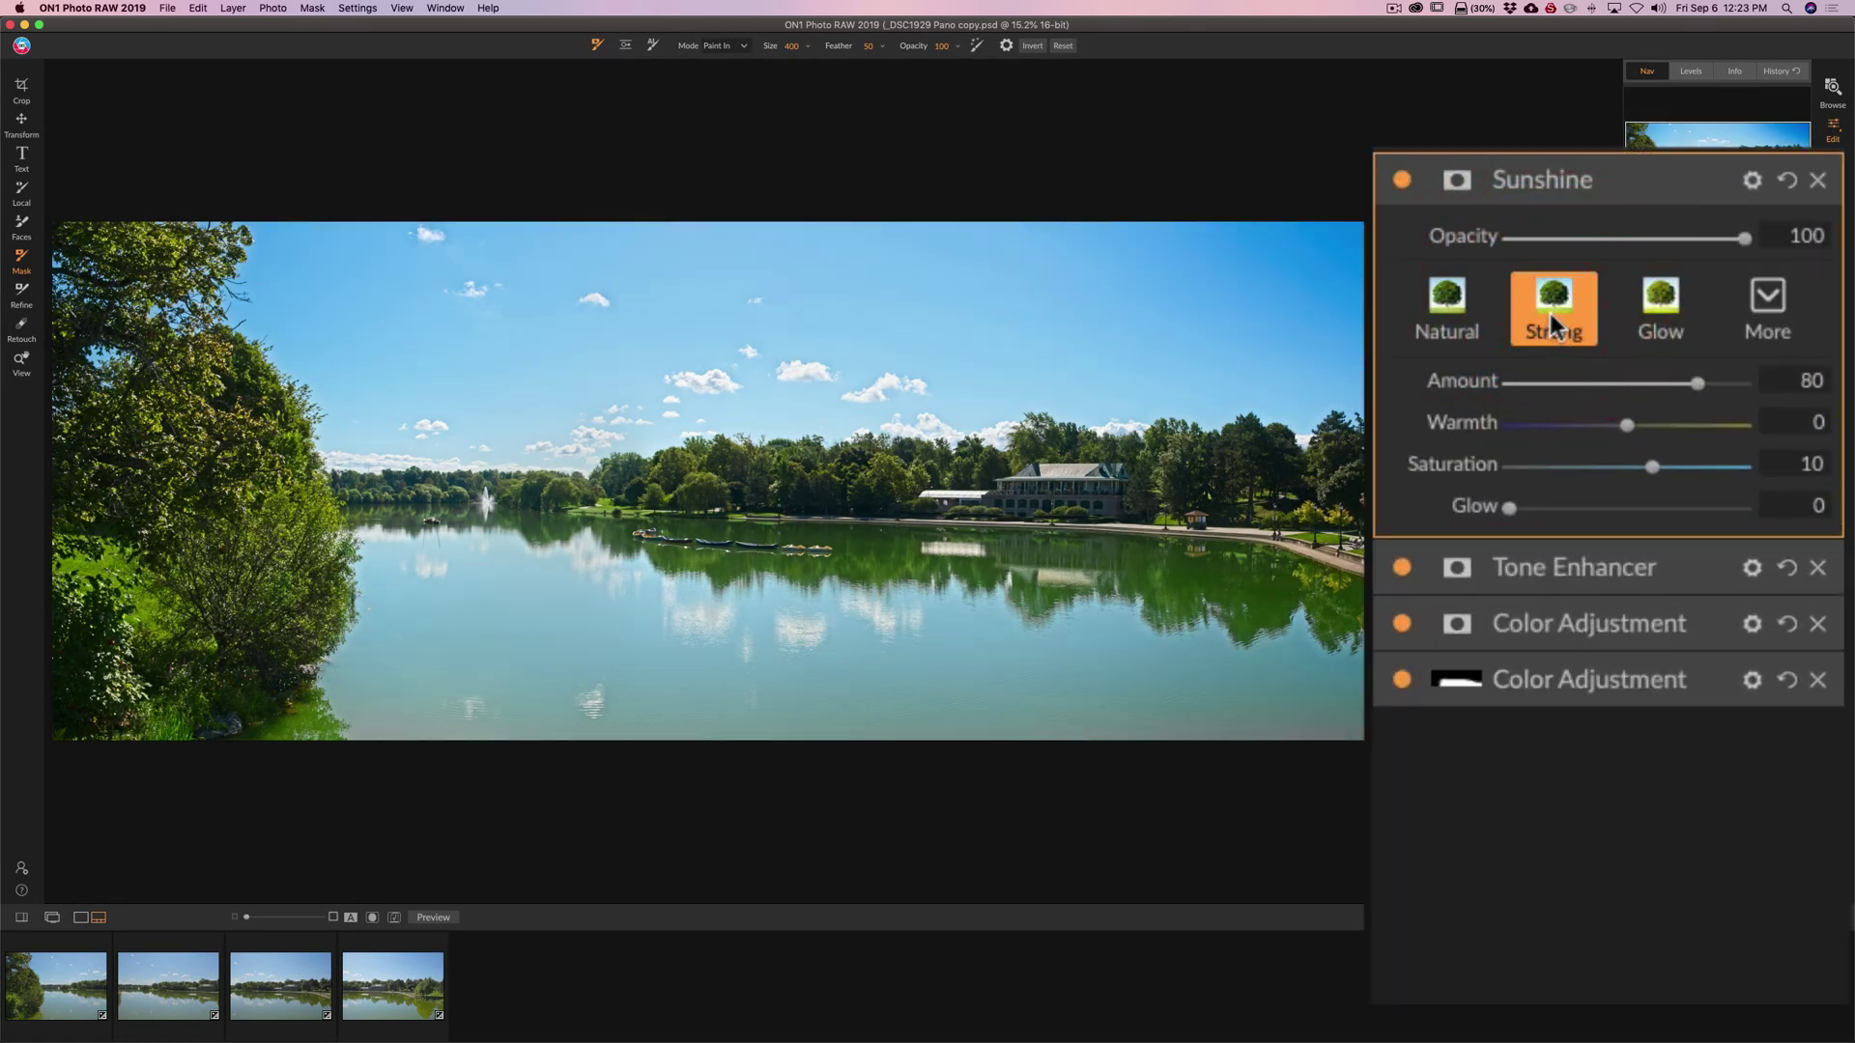
left_click(1655, 305)
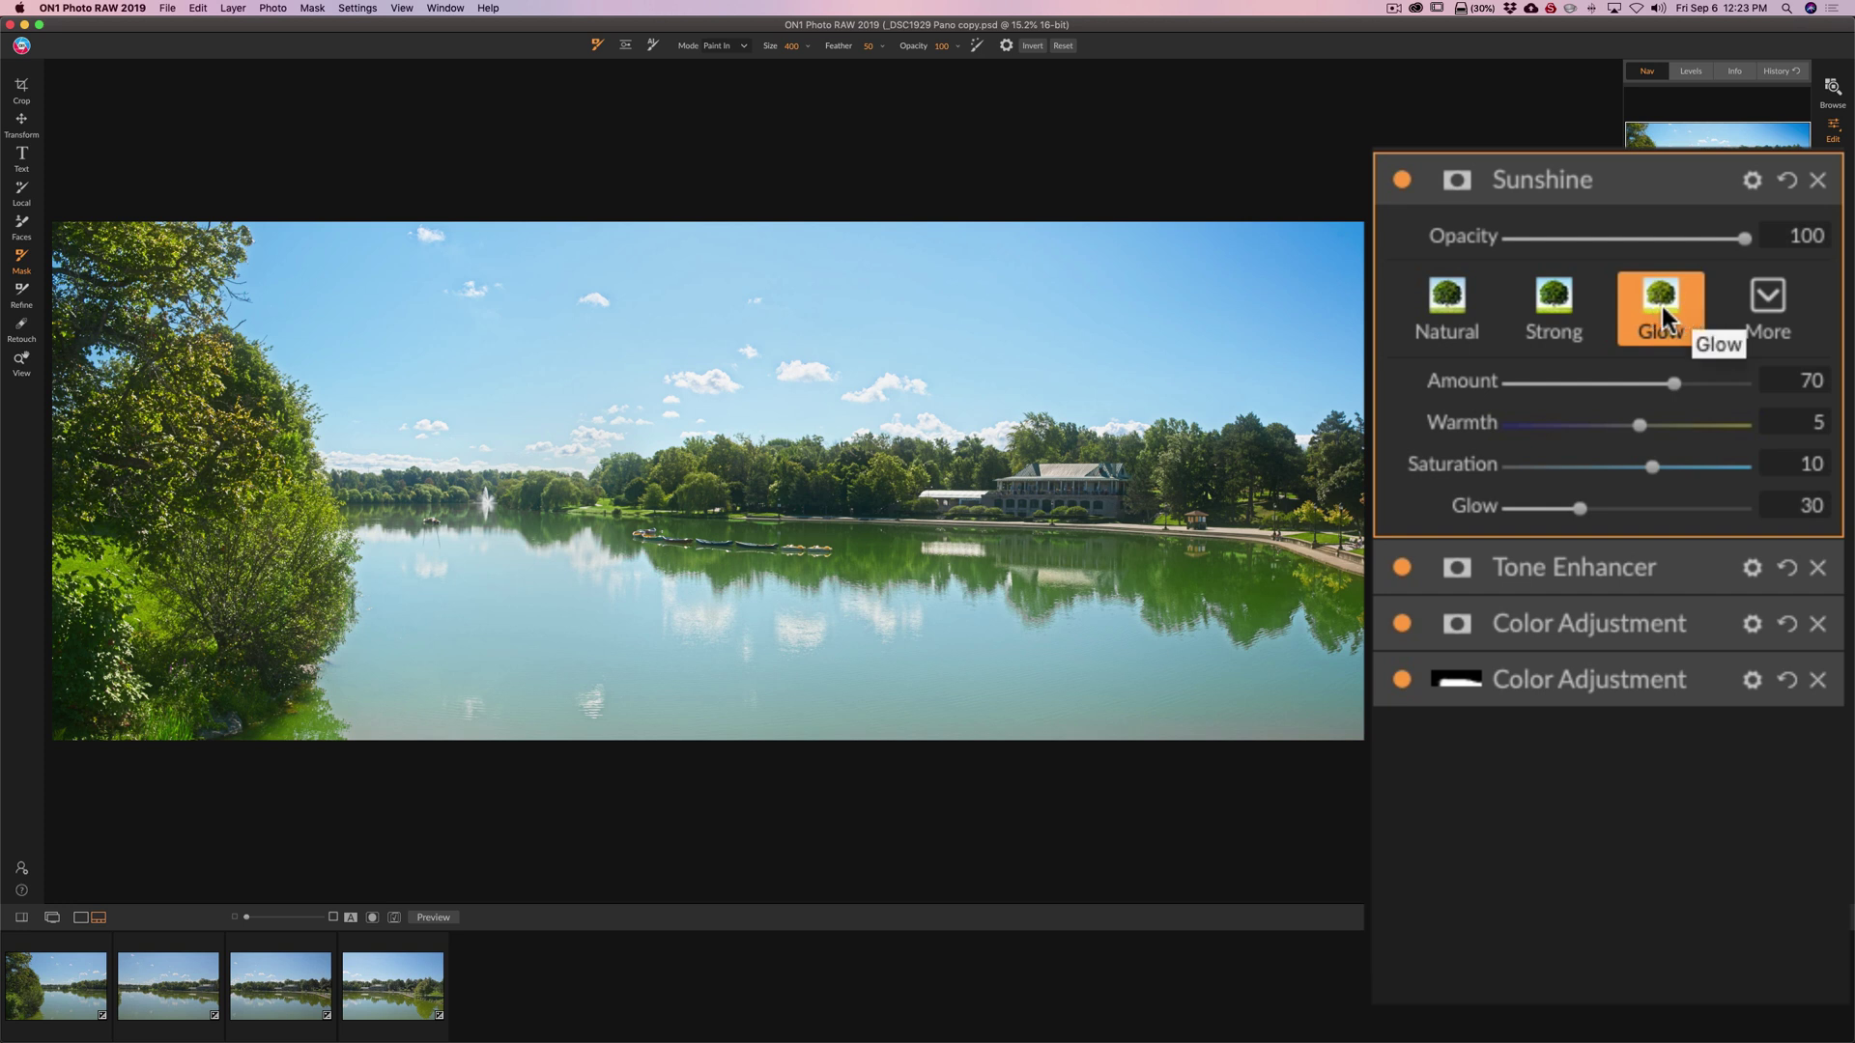
left_click(1795, 306)
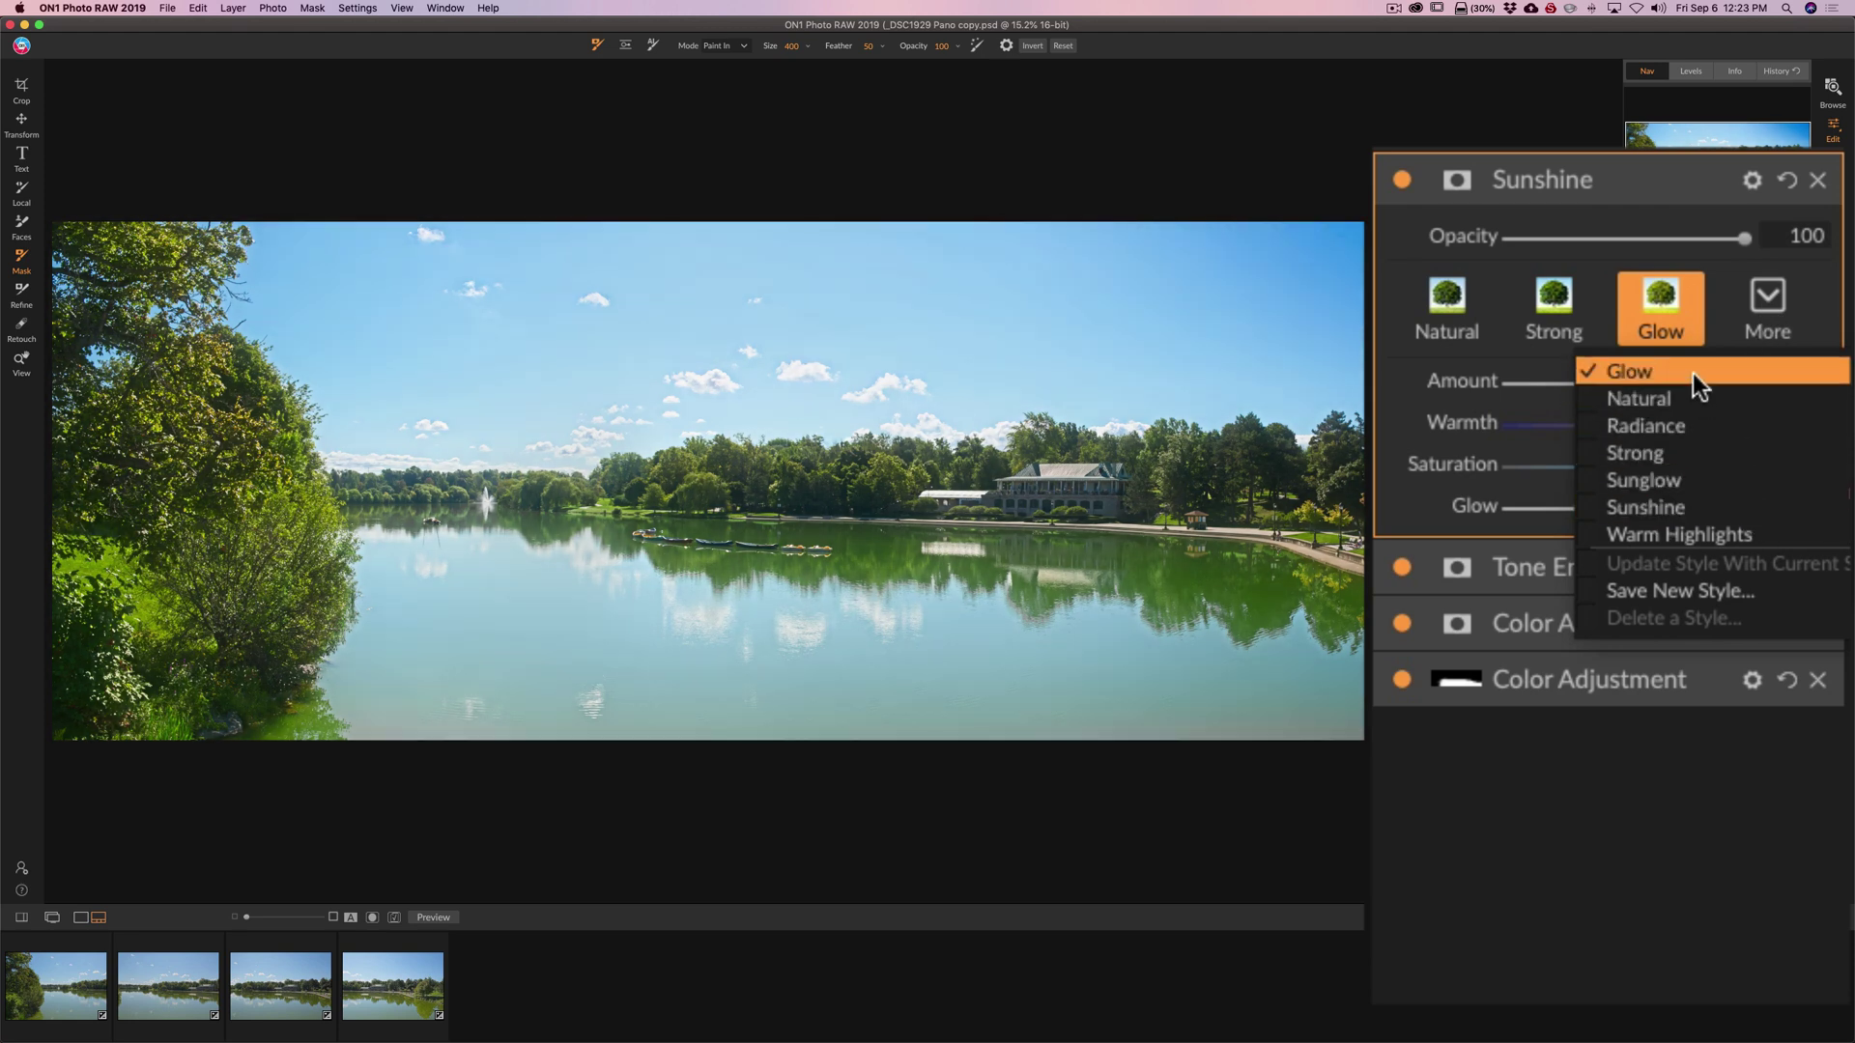
left_click(1692, 372)
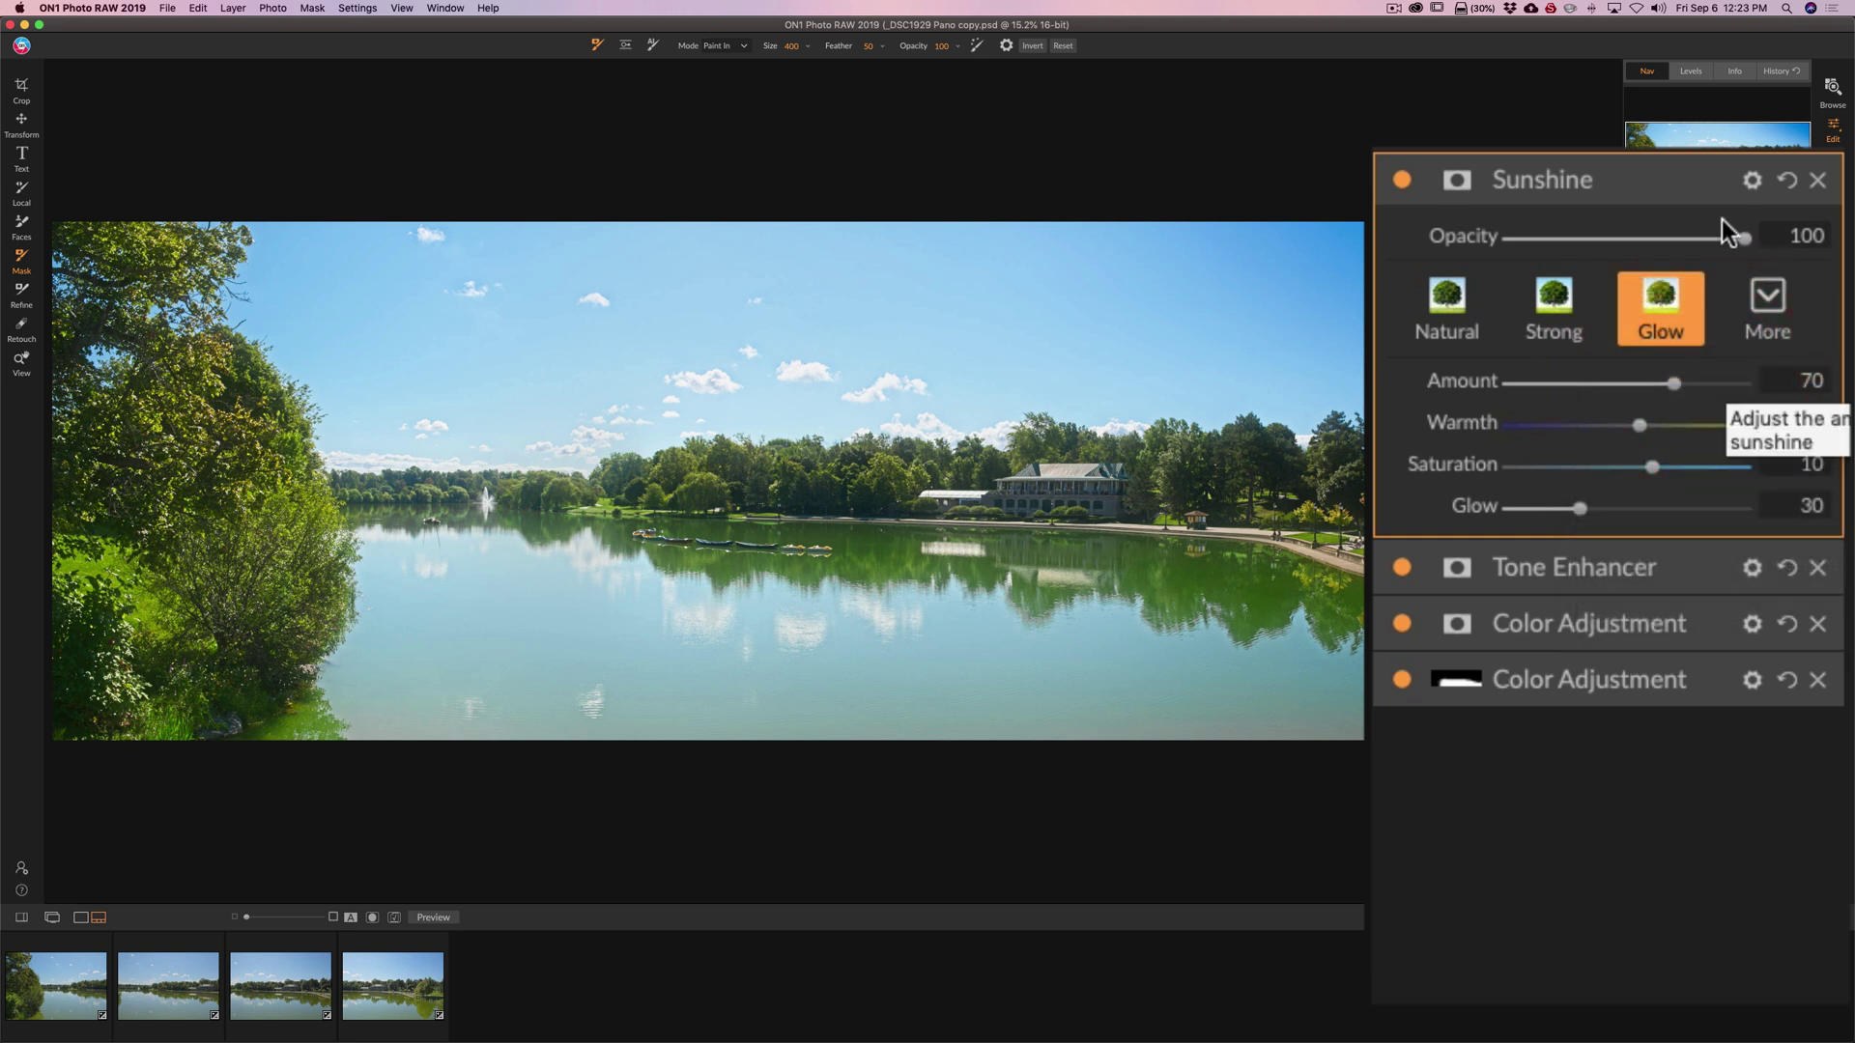
left_click(1683, 176)
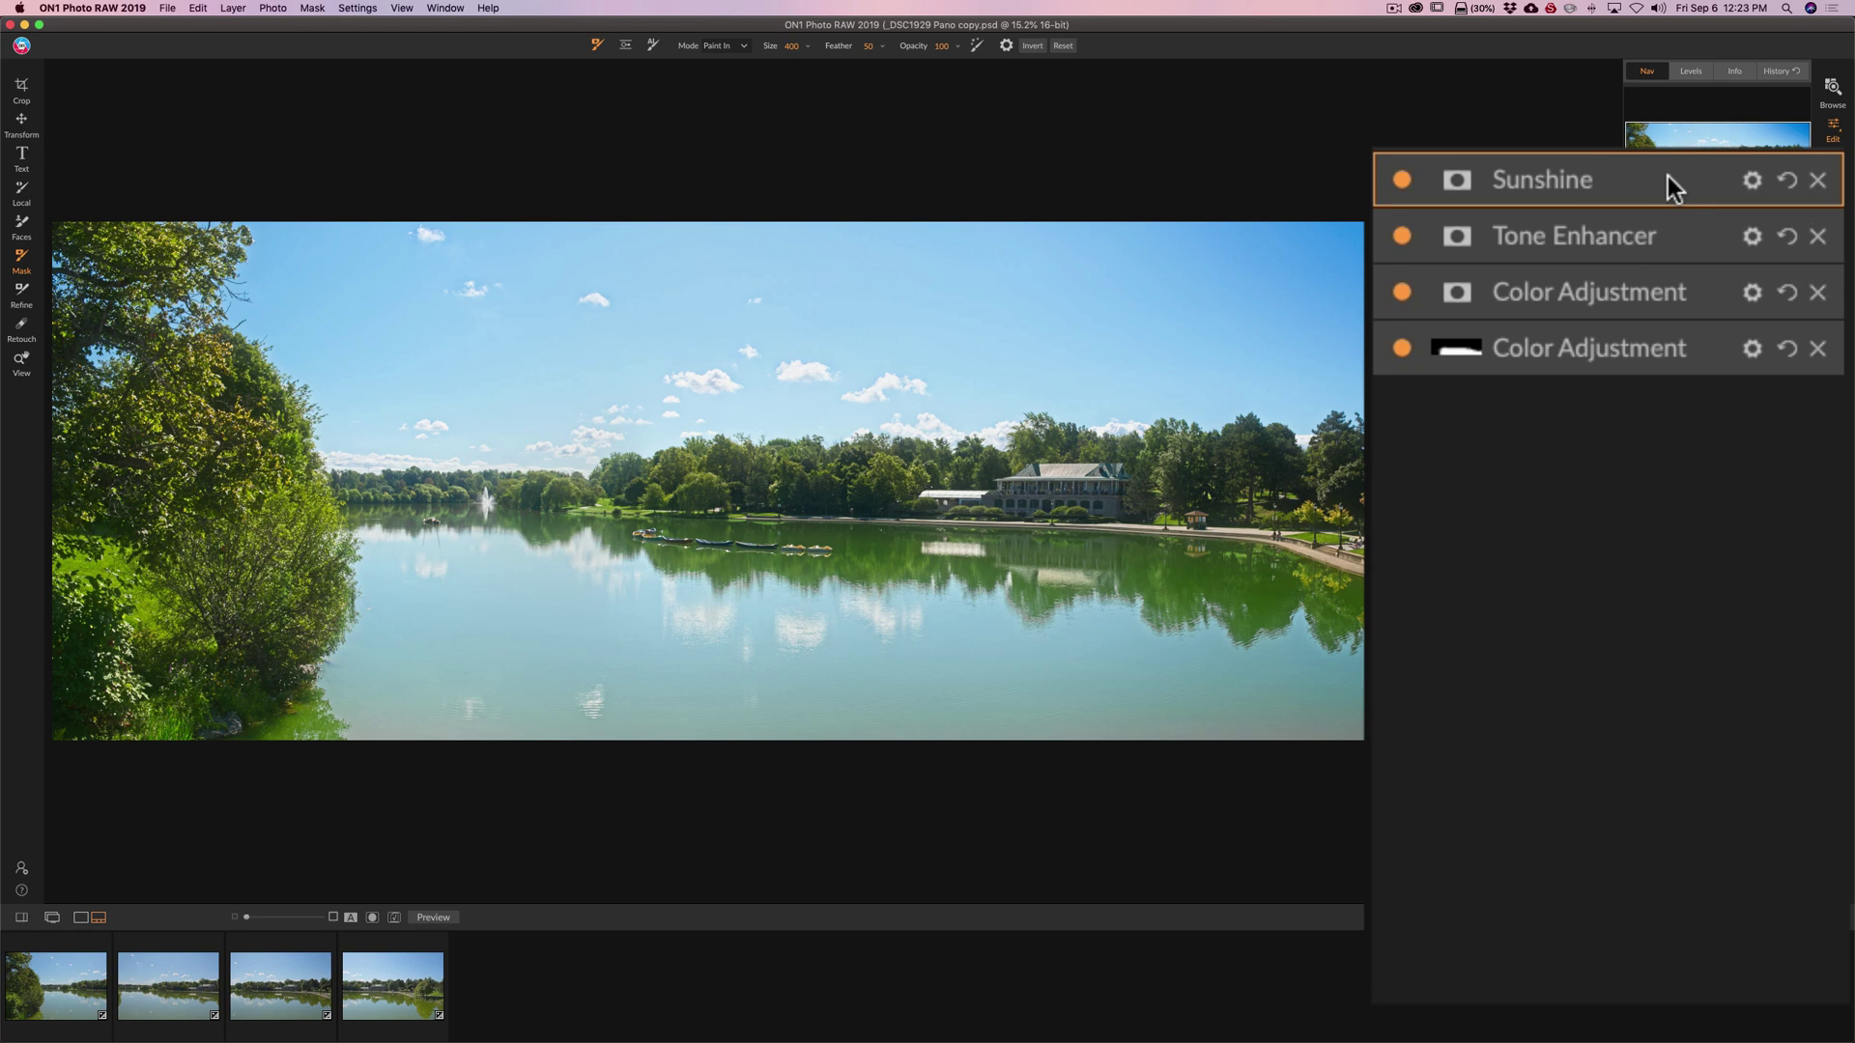
Add a Dynamic Contrast filter, lower its Opacity to 35, and compare the panorama with and without it.
left_click(1721, 390)
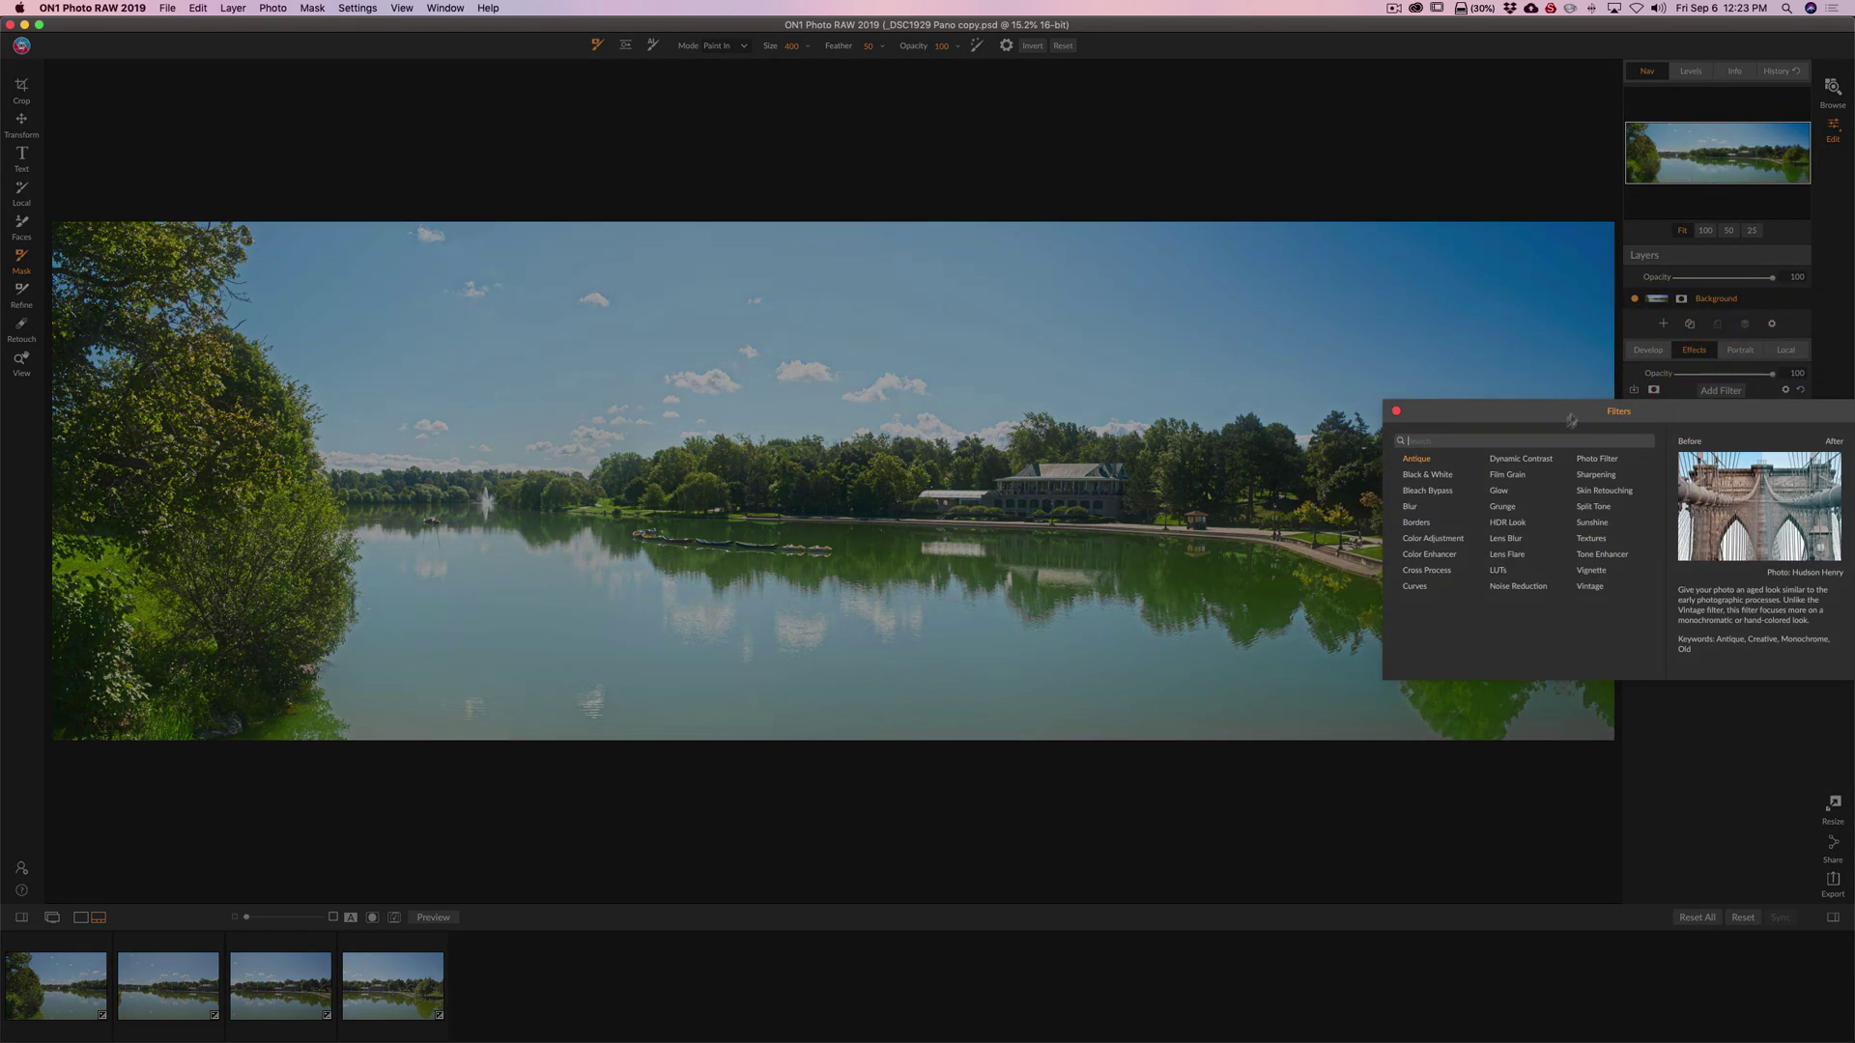
left_click(1535, 460)
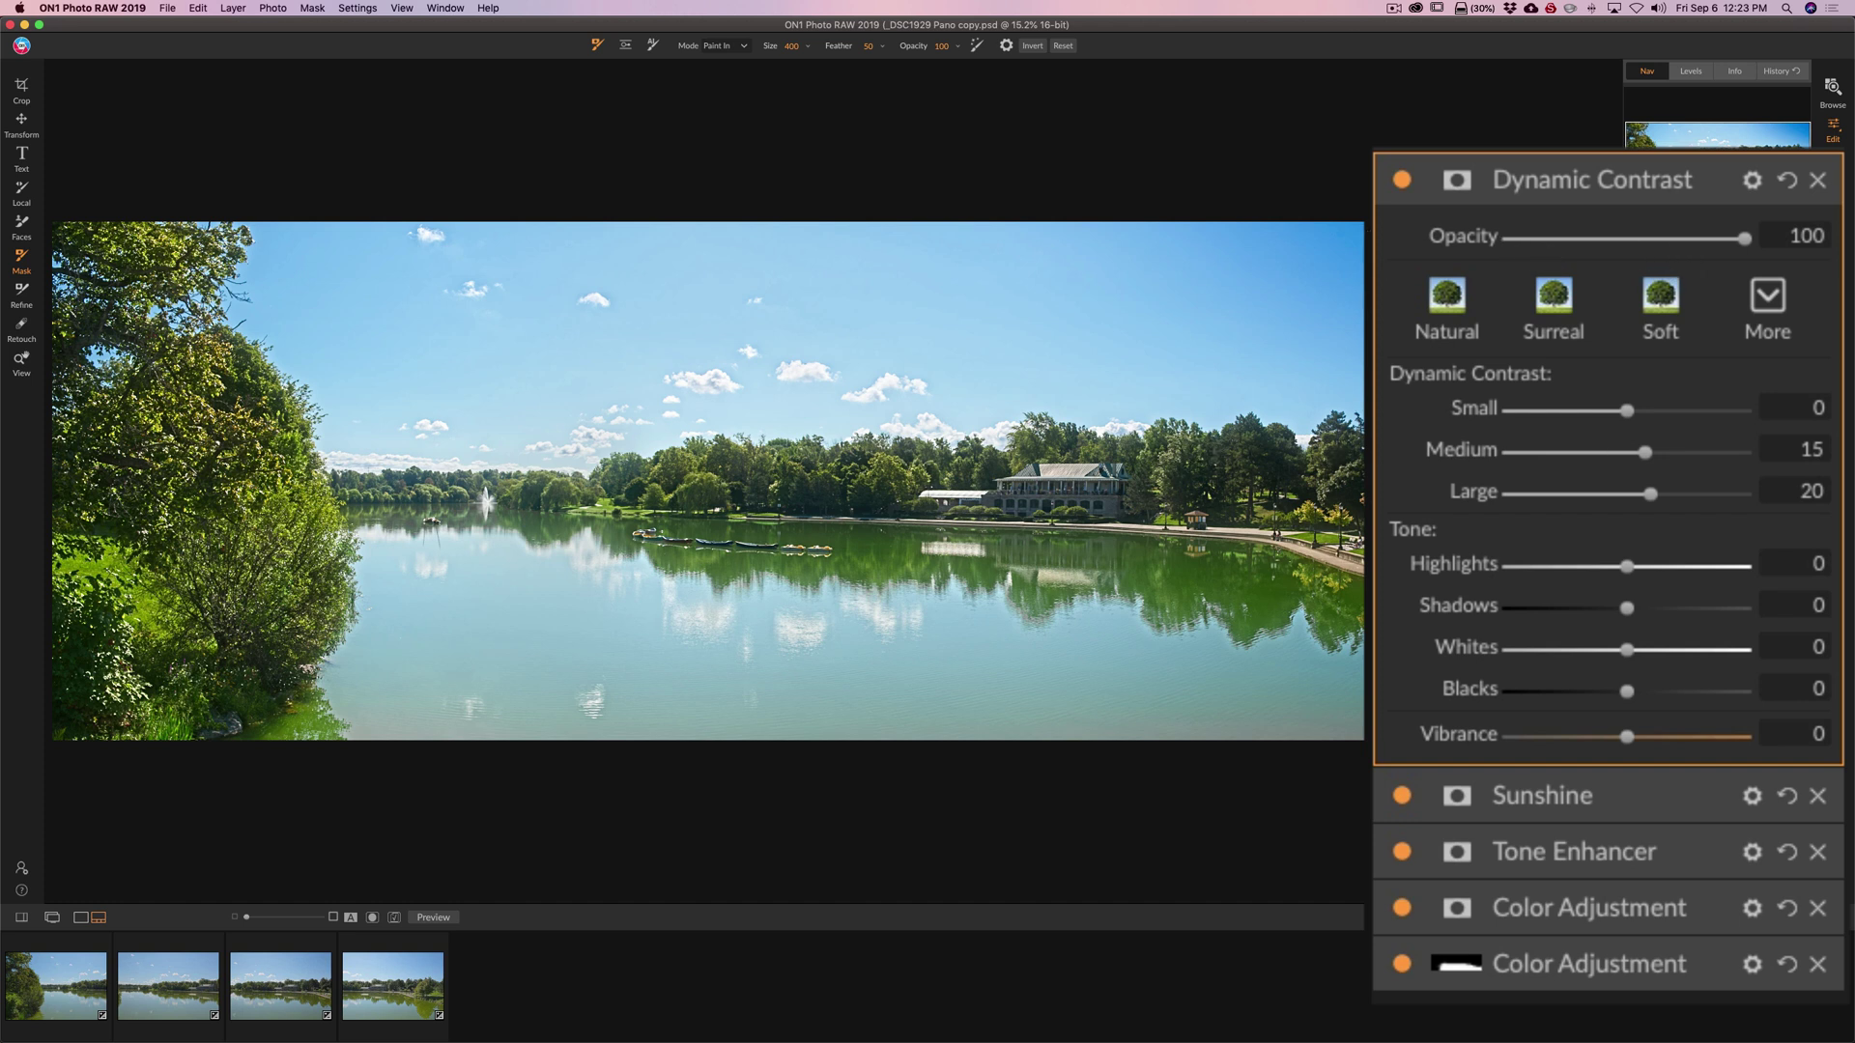
left_click_drag(1739, 243, 1592, 241)
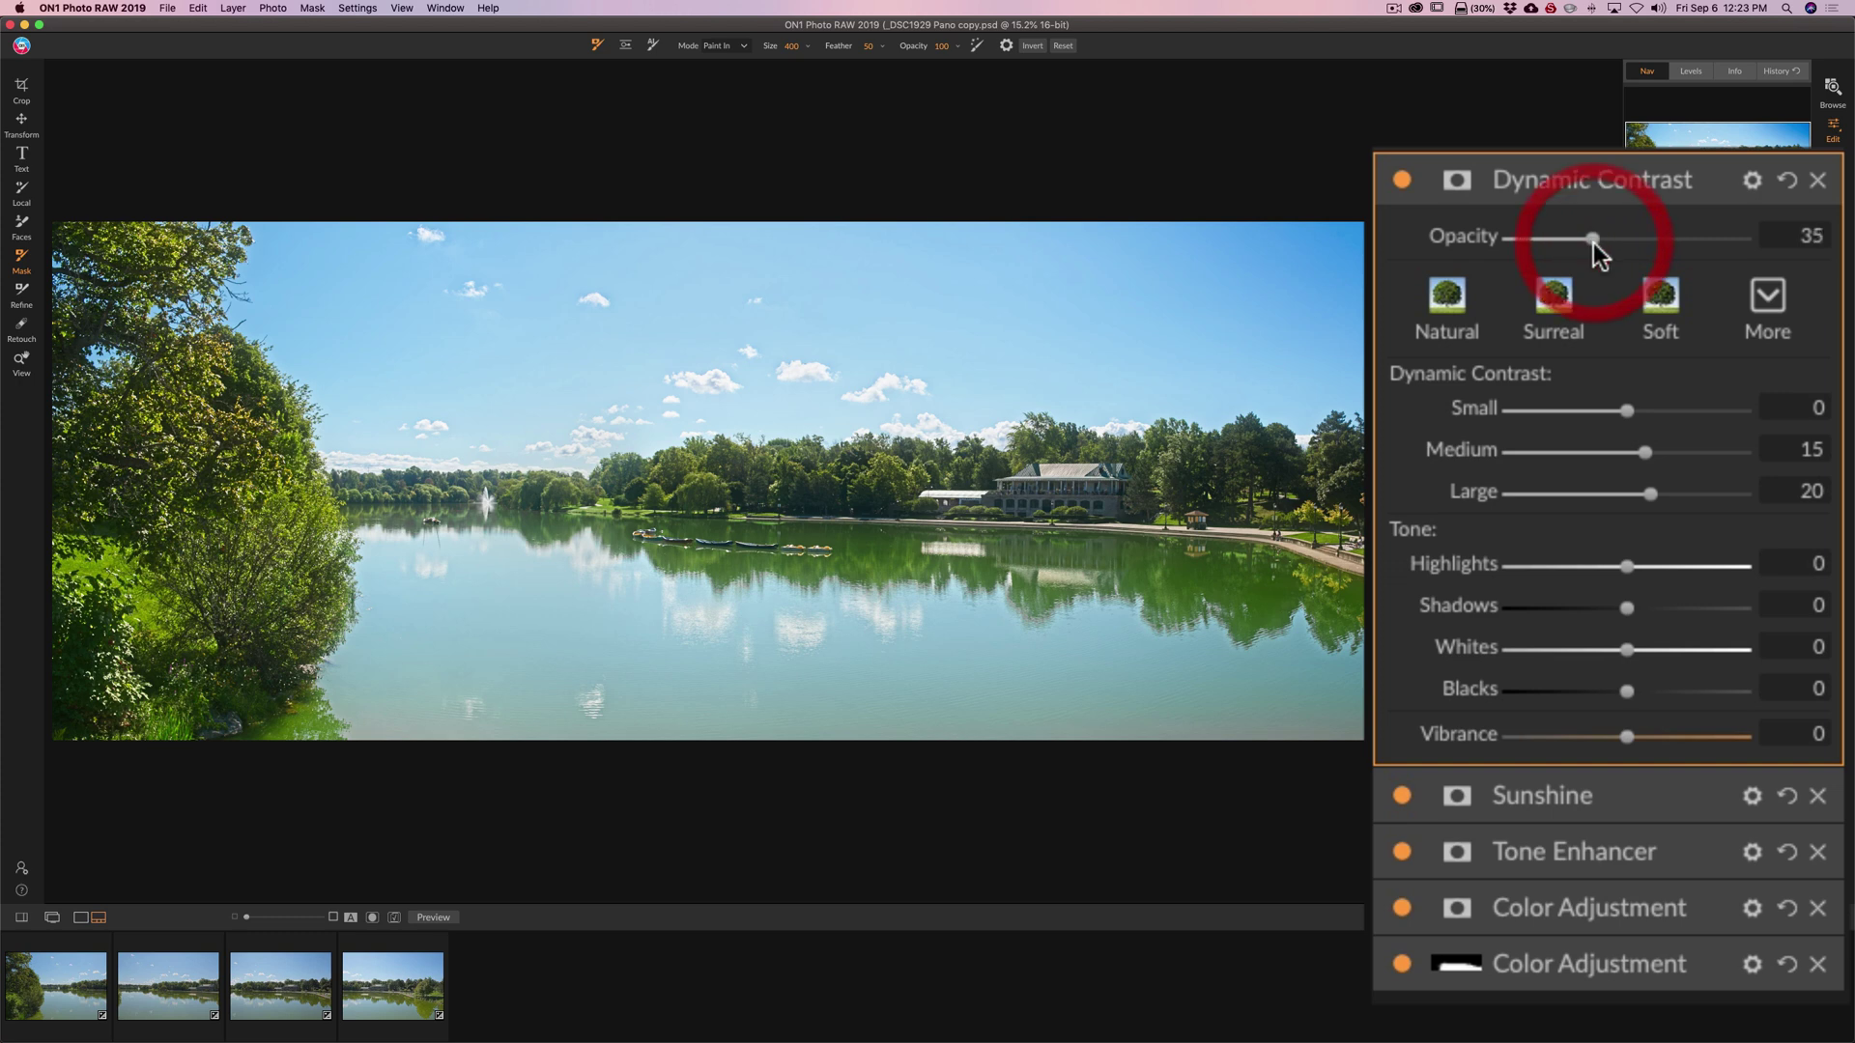
left_click(1404, 180)
left_click(1403, 180)
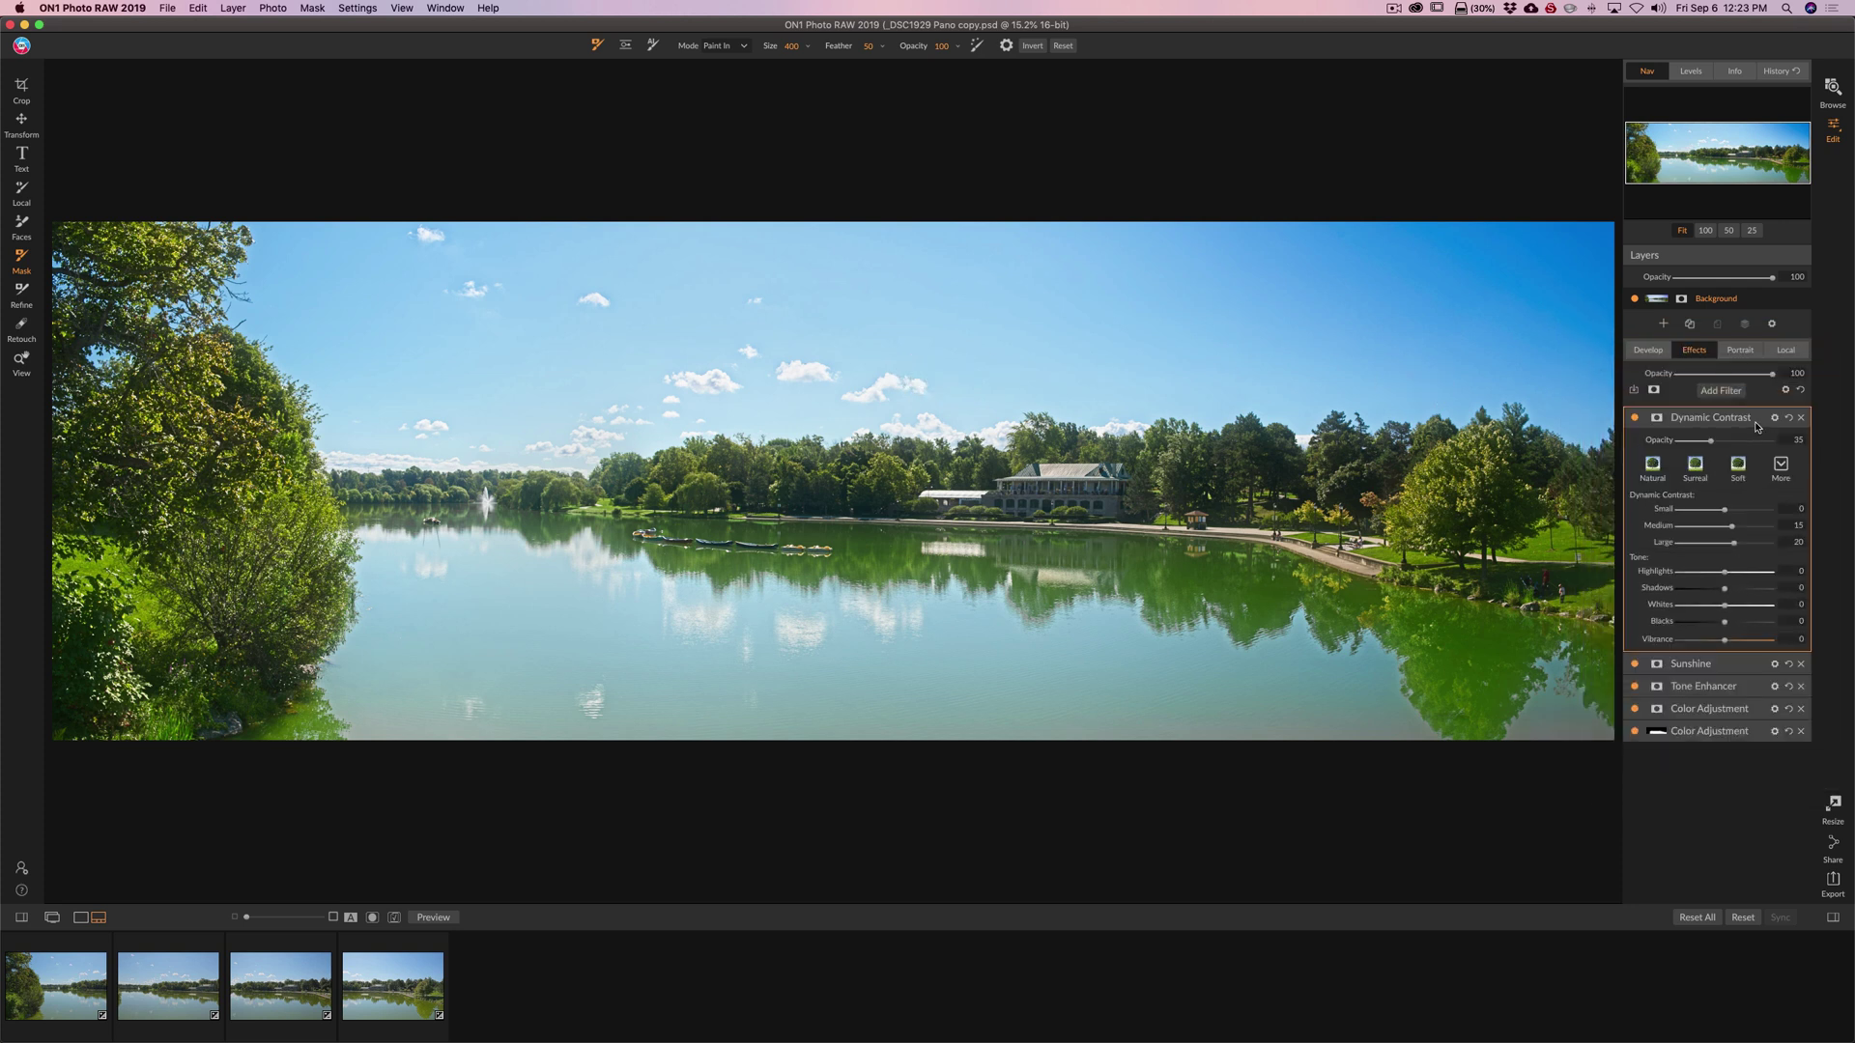
Collapse the Dynamic Contrast filter and examine the sky and clouds at 100% zoom before returning to the whole panorama.
left_click(1751, 419)
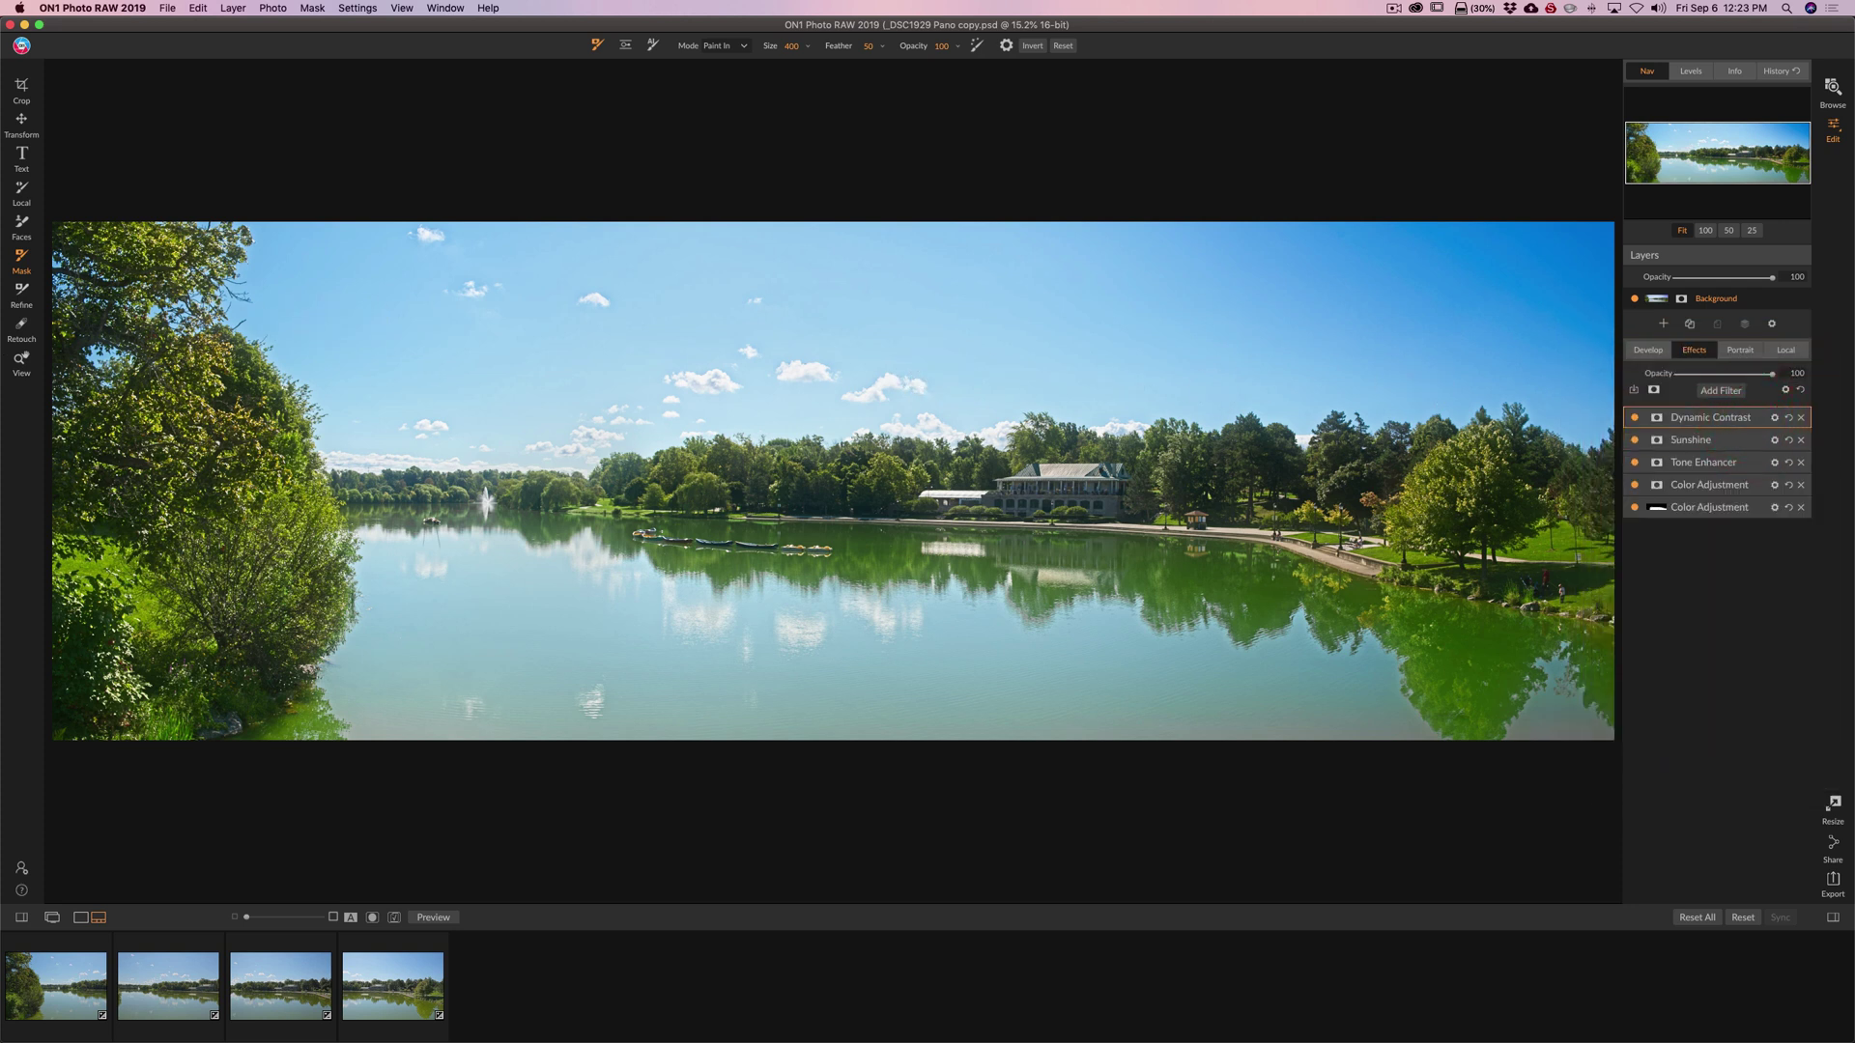
left_click(21, 364)
left_click(987, 354)
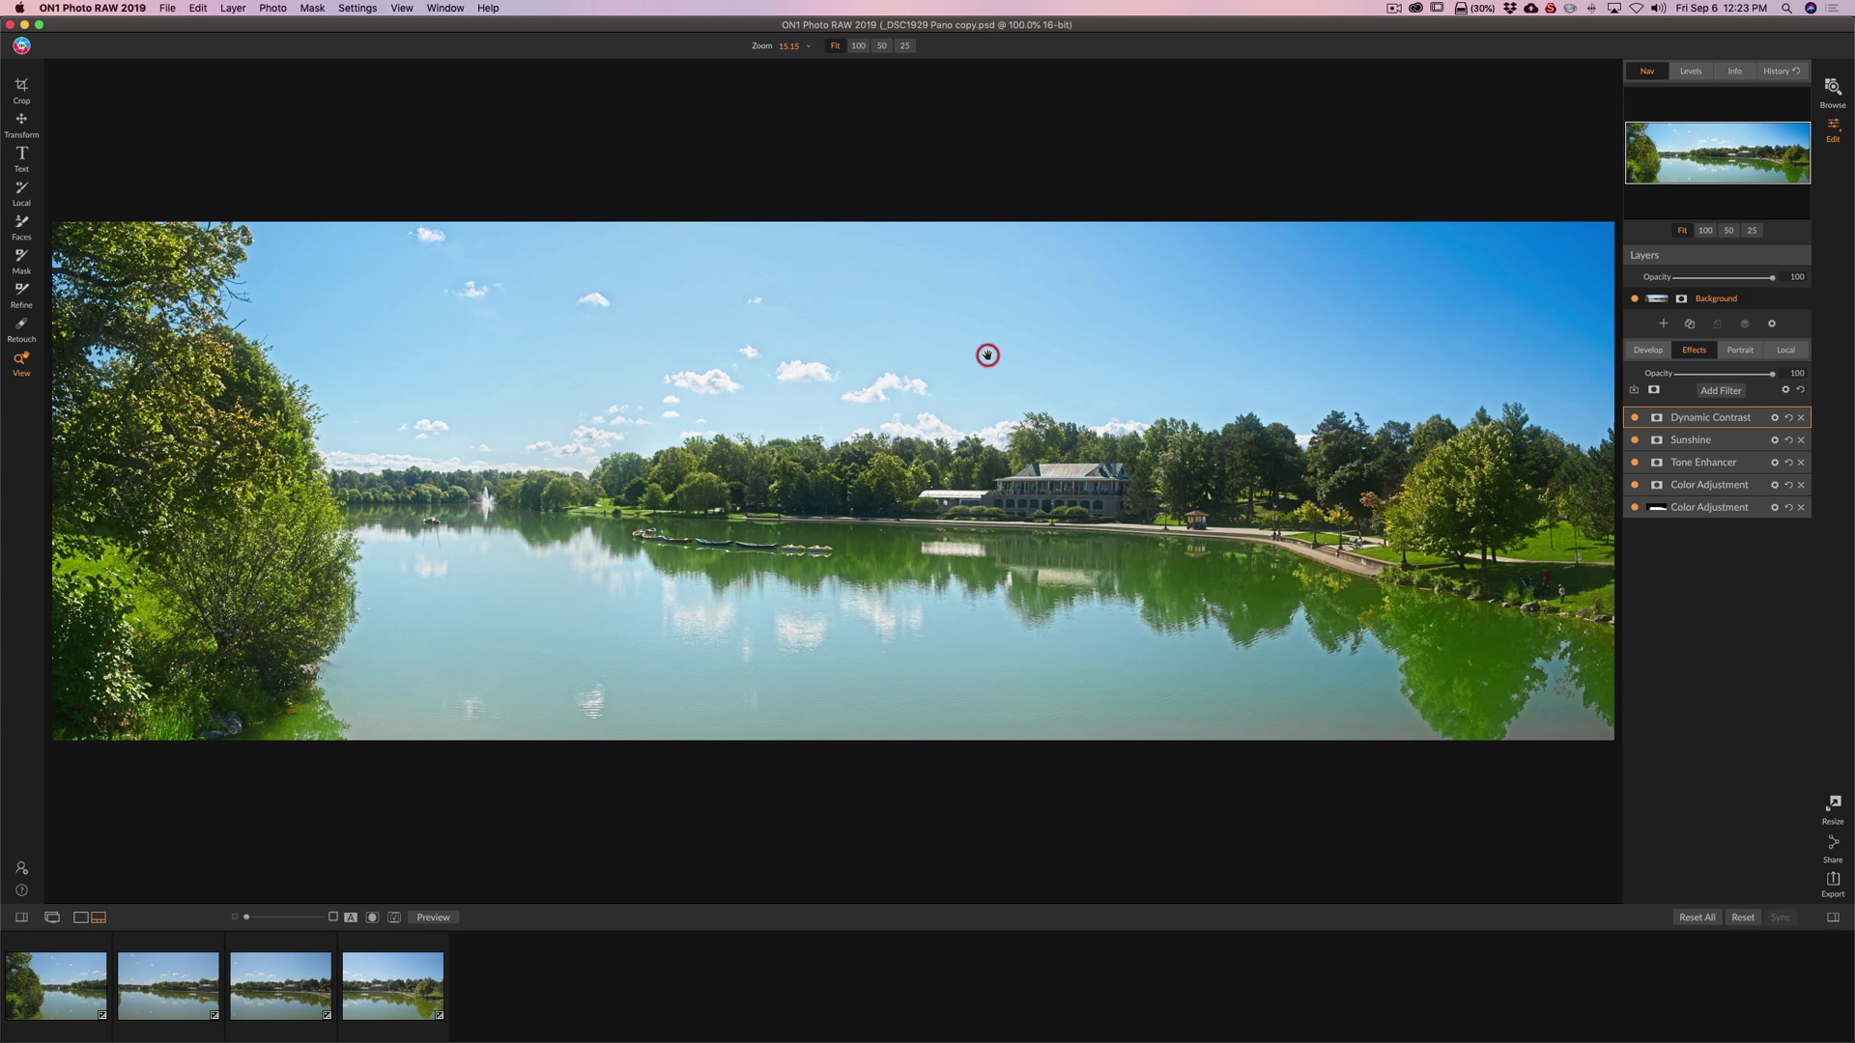
left_click(962, 366)
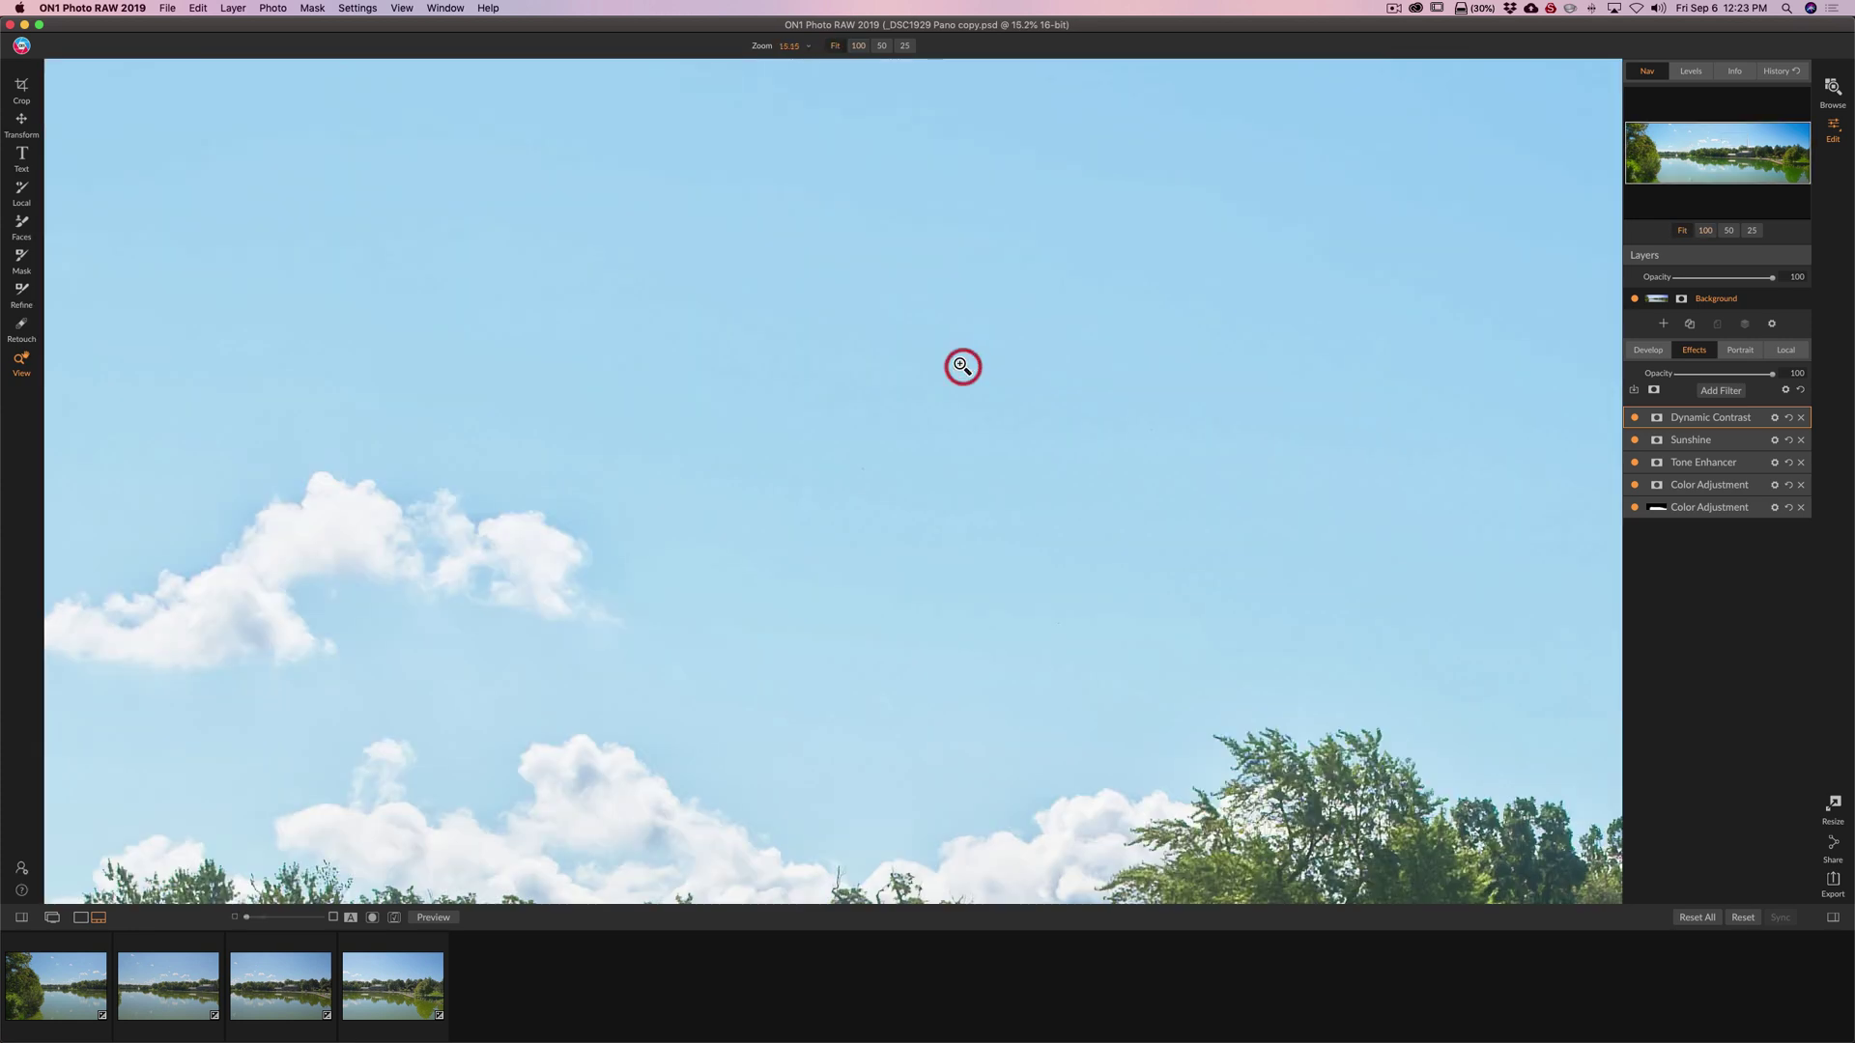
left_click(962, 366)
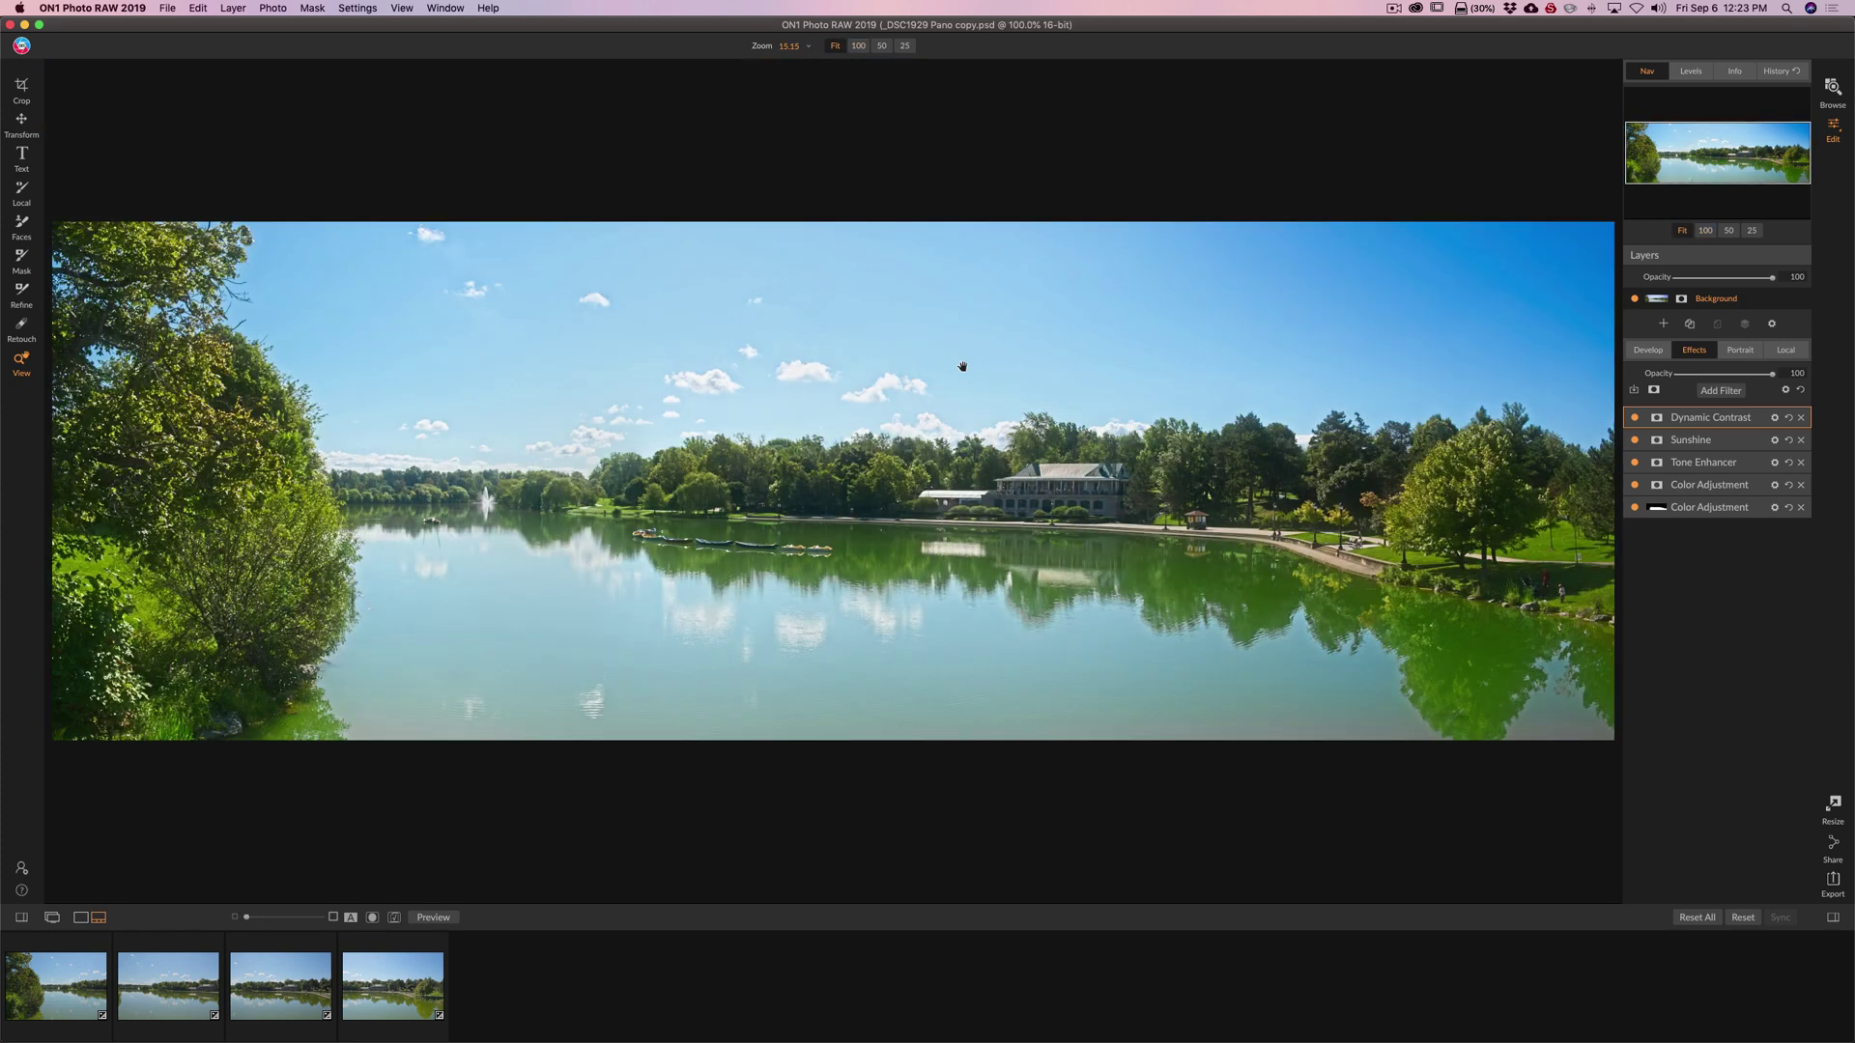
left_click(962, 366)
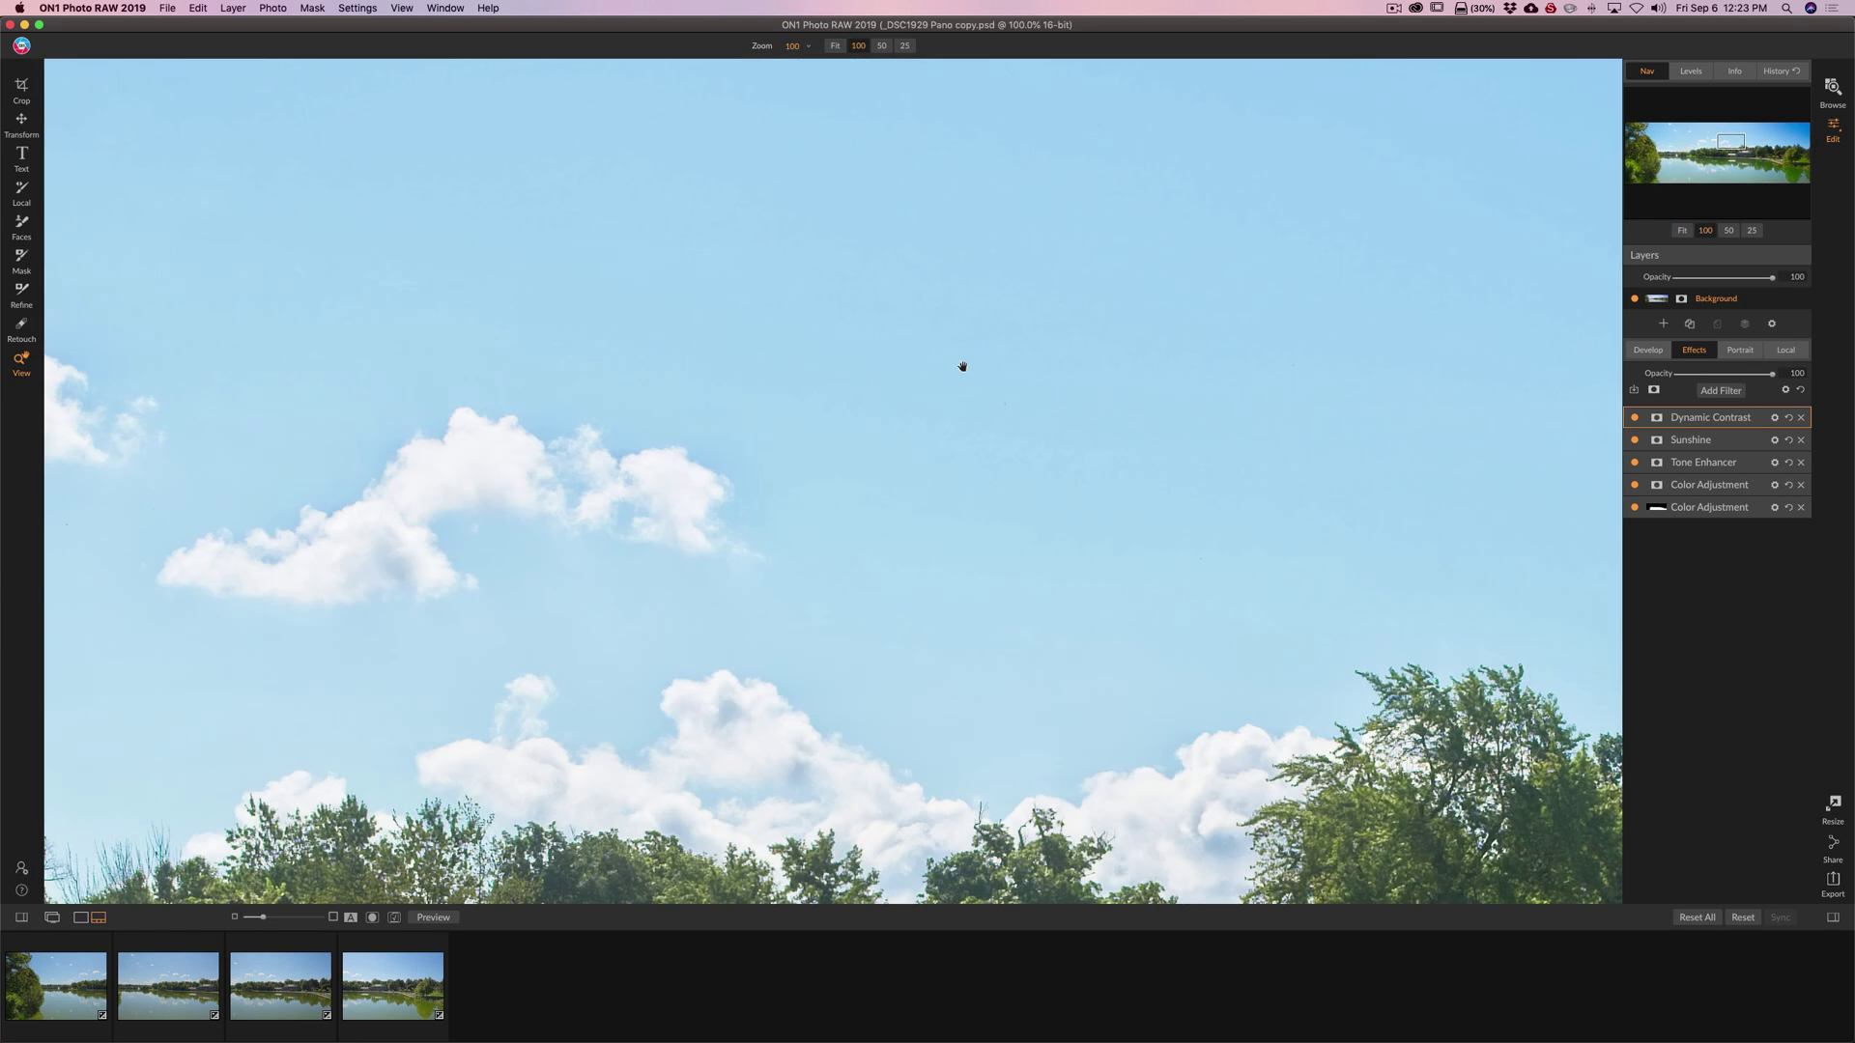
left_click(1082, 404)
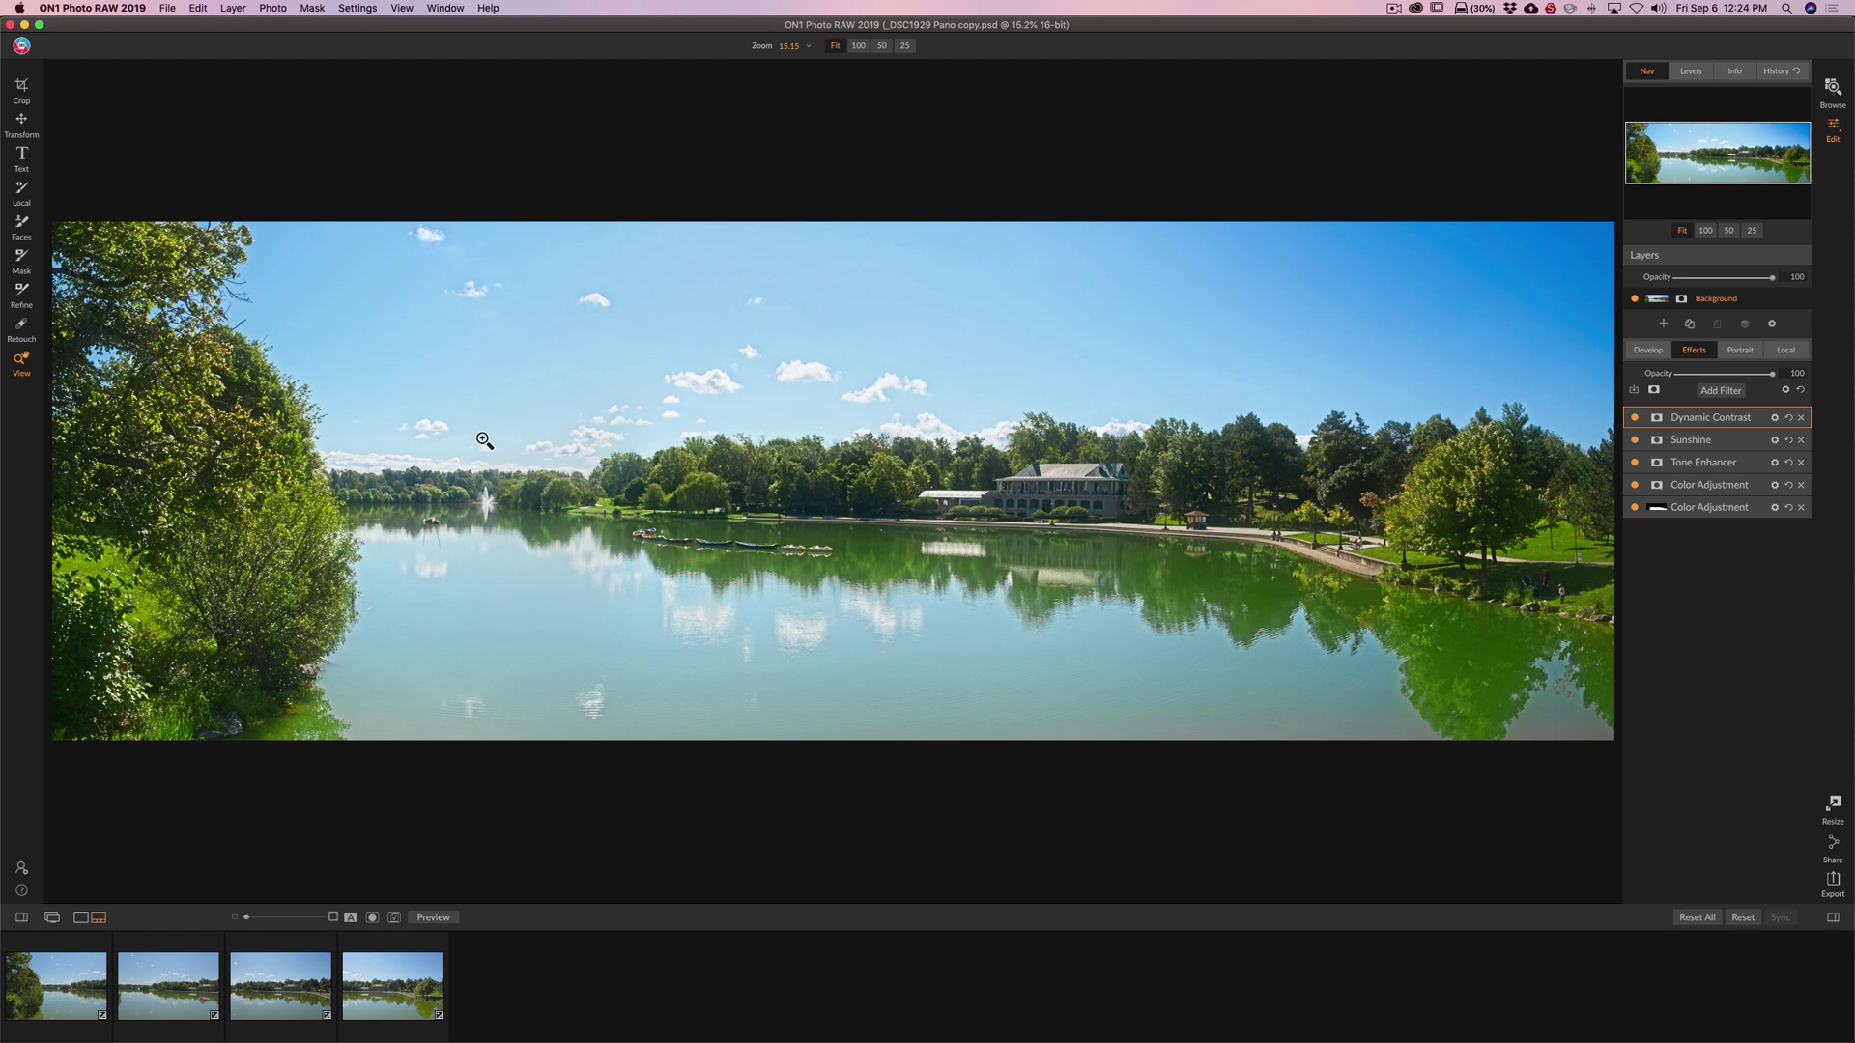
Add a second Tone Enhancer filter to the panorama and set its Exposure to -1.4.
left_click(1731, 393)
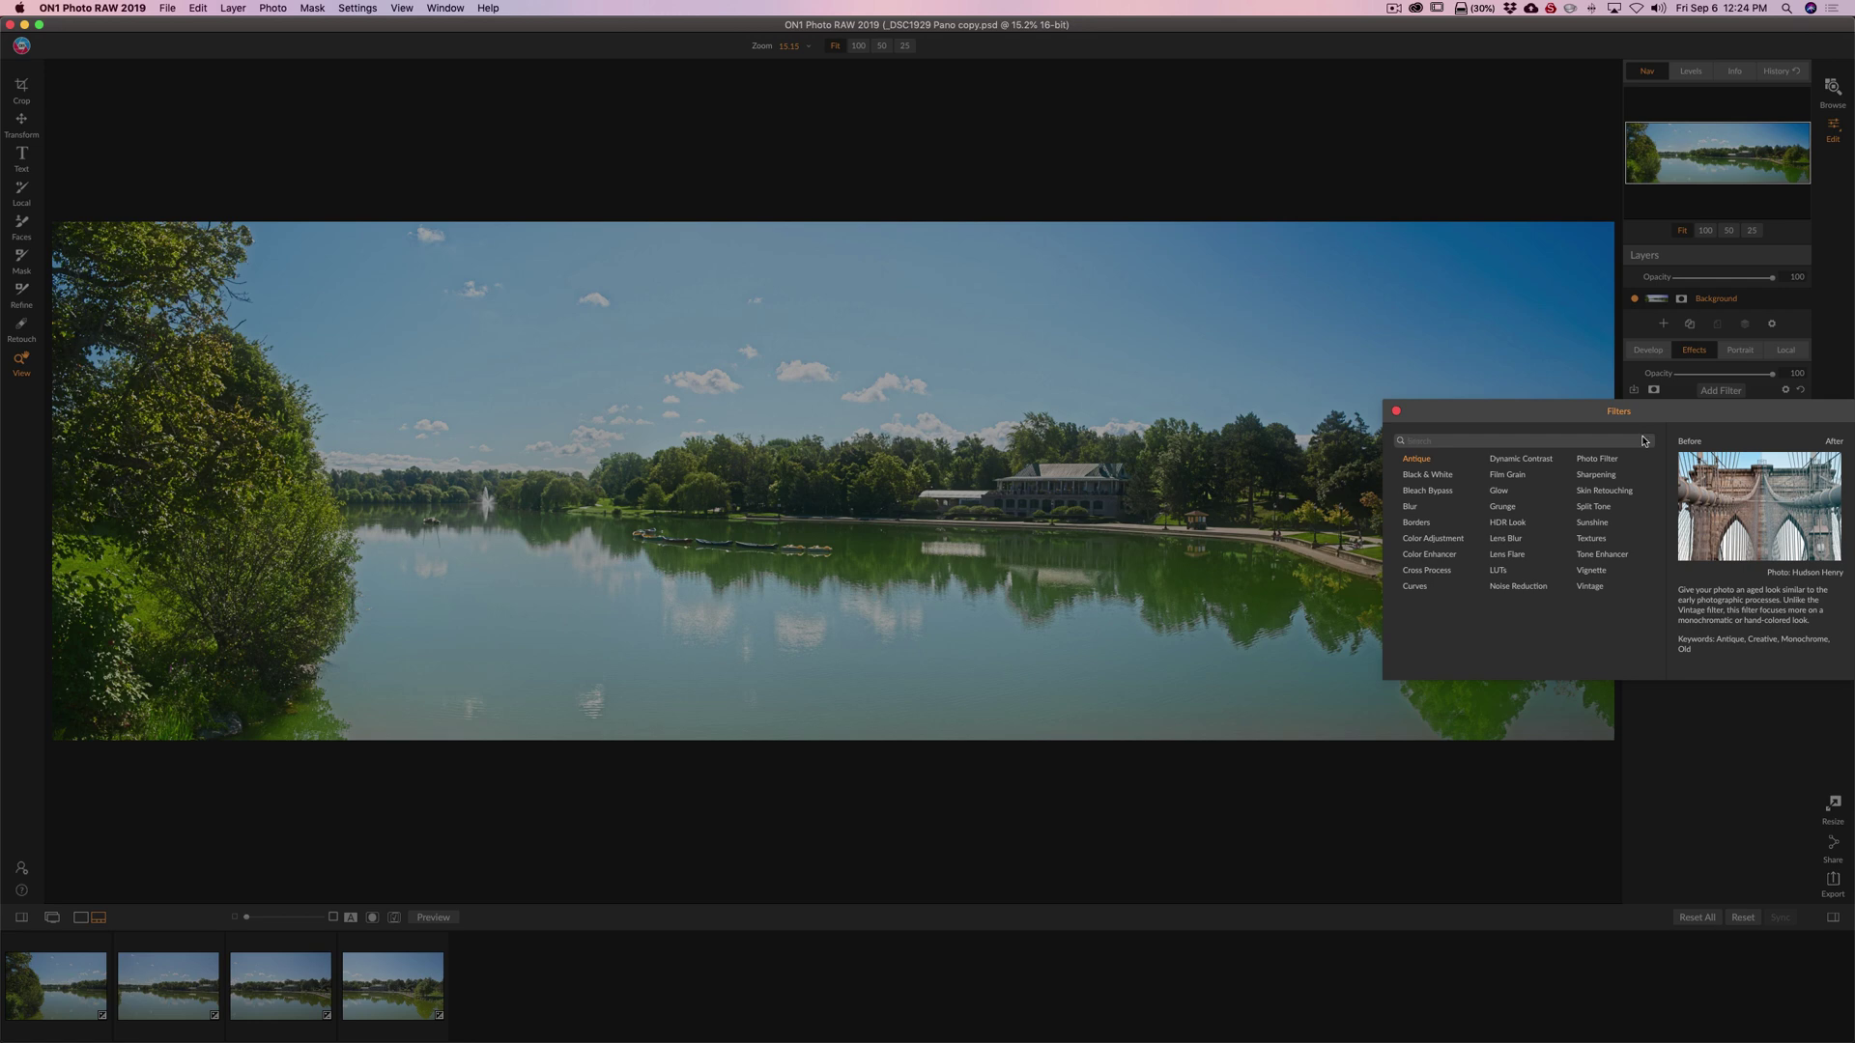
left_click(1601, 555)
left_click_drag(1725, 513, 1712, 514)
left_click_drag(1593, 423, 1596, 422)
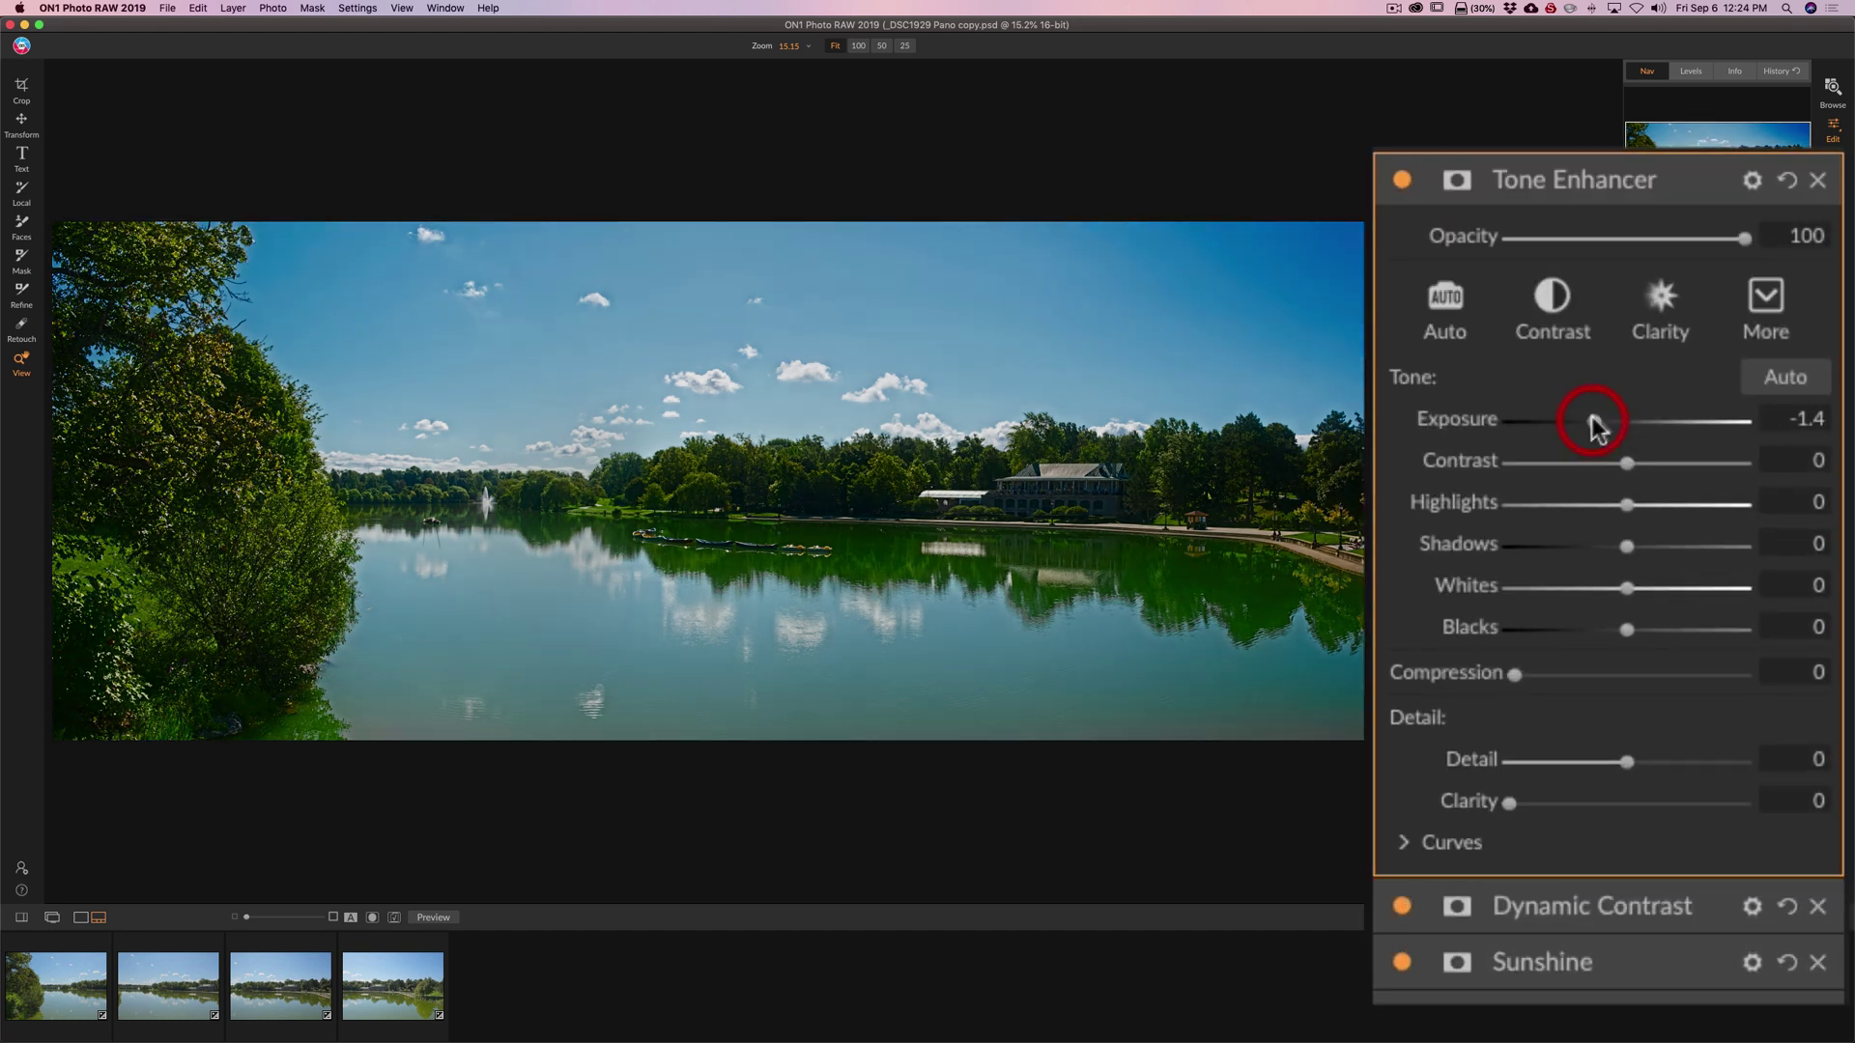
Invert the new Tone Enhancer's mask to black and set the masking brush to Feather 100 and Opacity 20.
left_click(1456, 177)
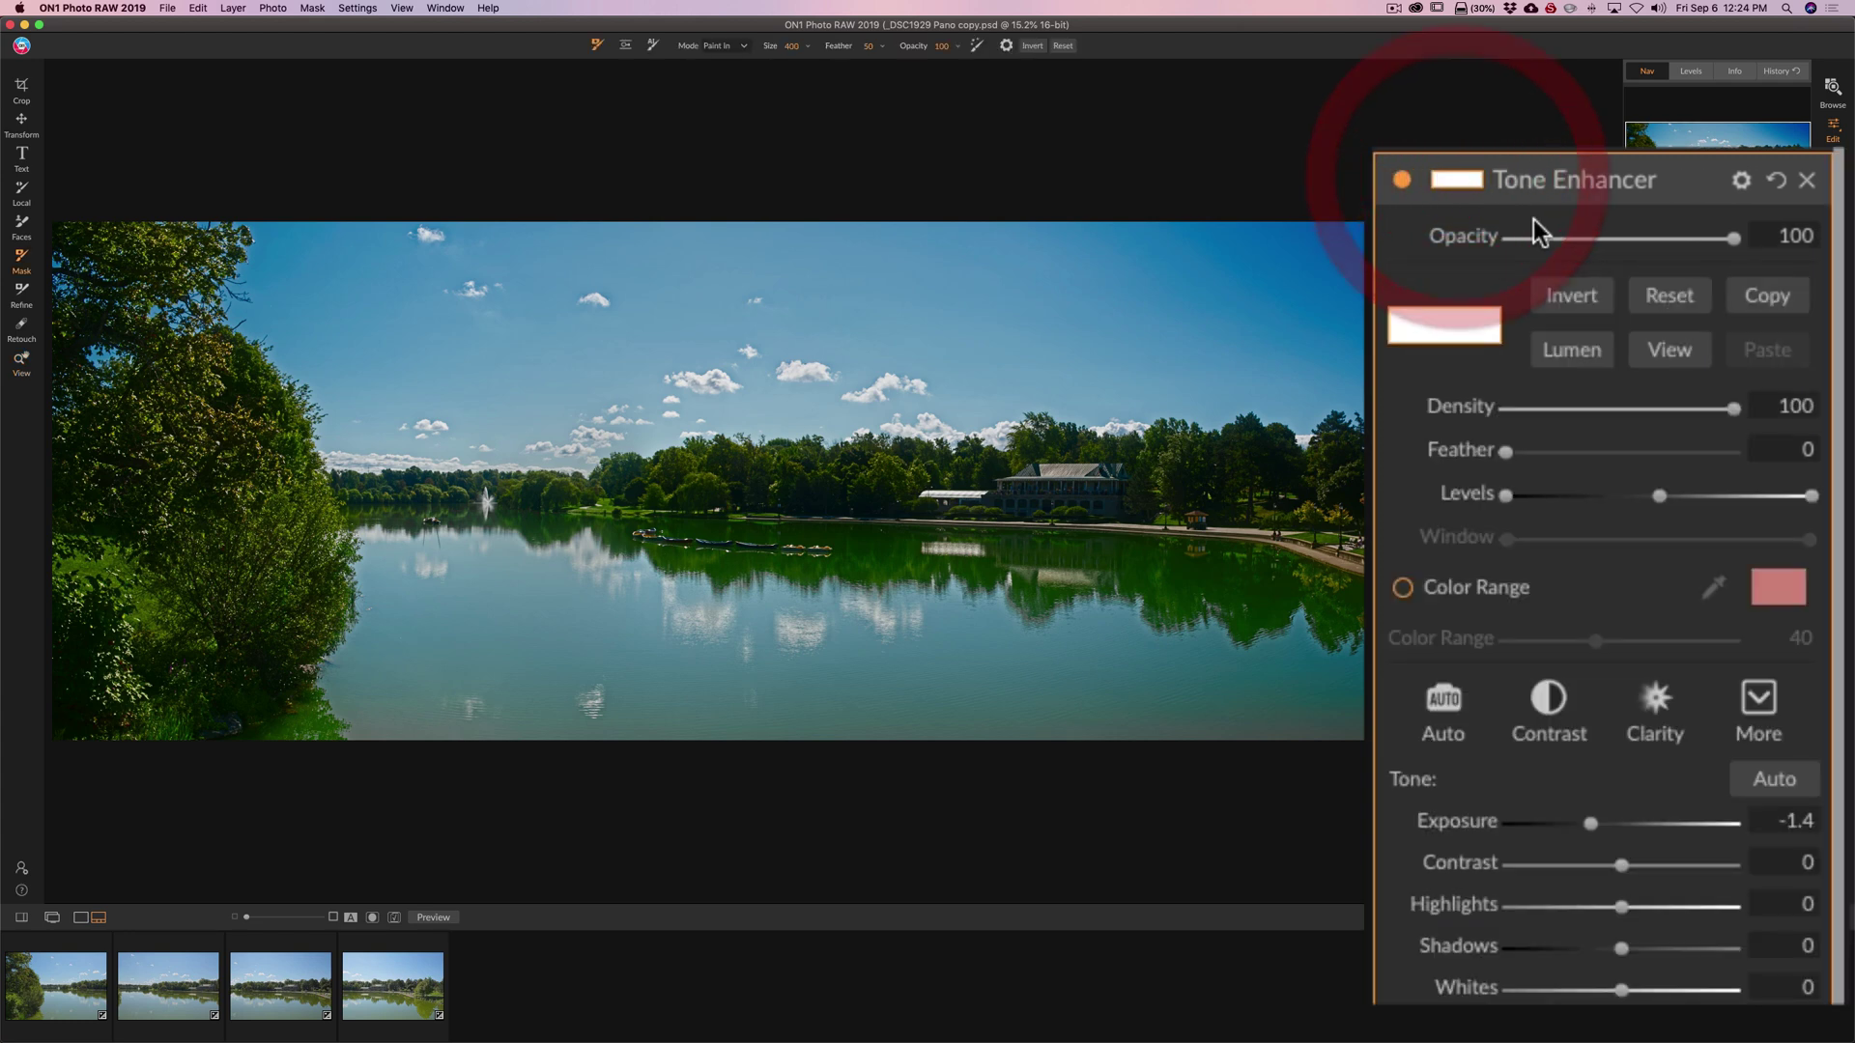
left_click(1572, 297)
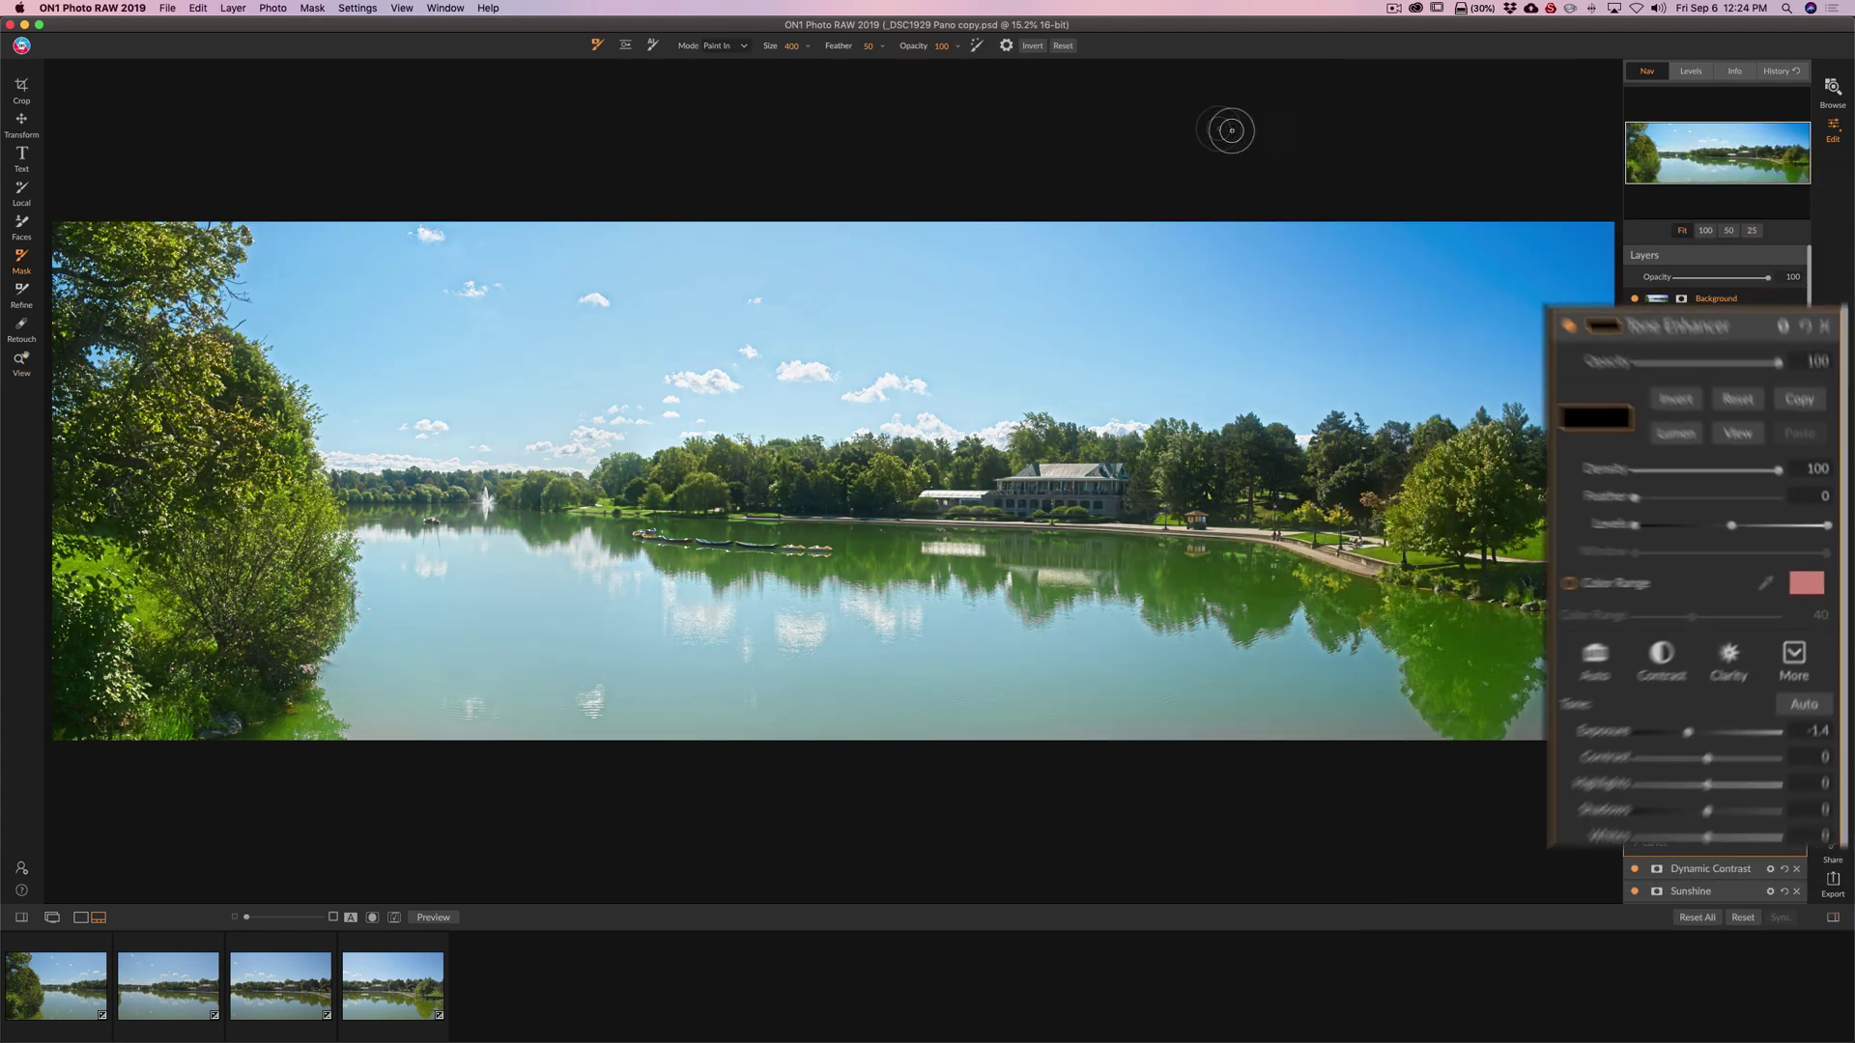
mouse_move(1051, 45)
left_mouse_down()
mouse_move(819, 37)
mouse_move(1030, 39)
left_mouse_up()
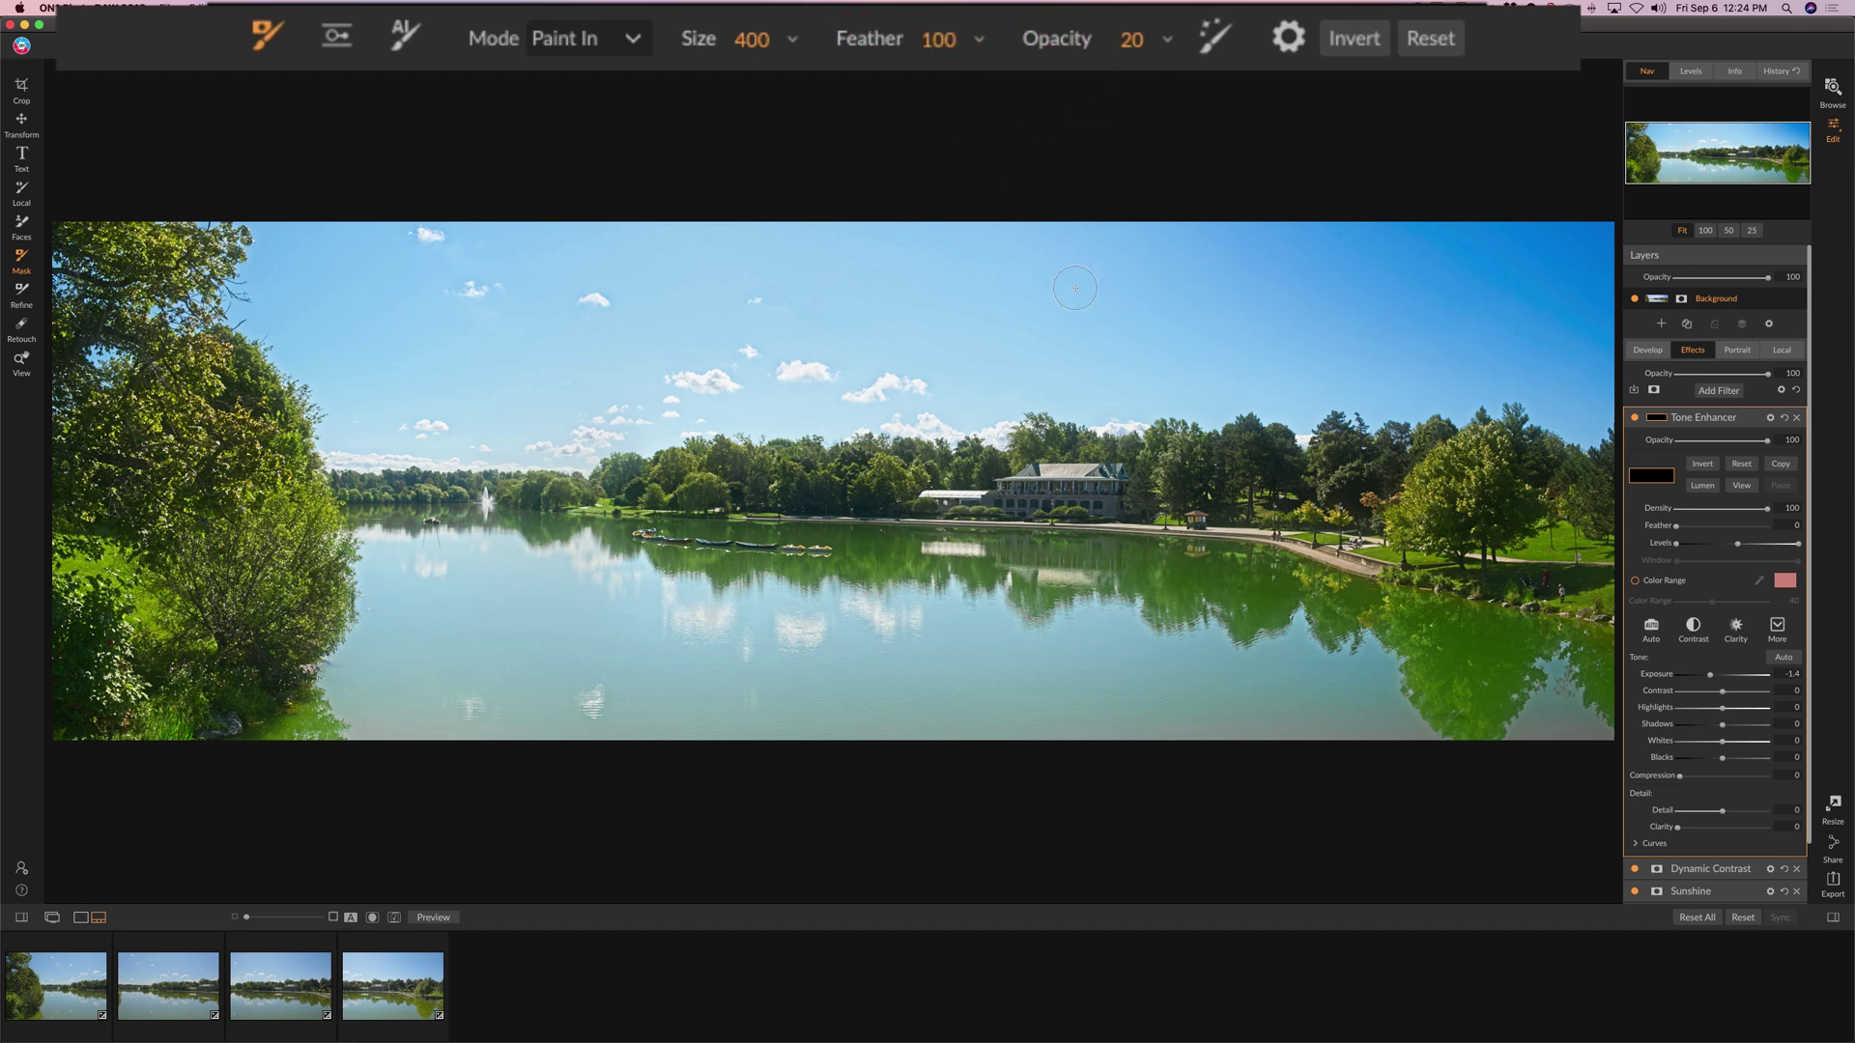
Try painting the darkening into the pale middle sky with brush sizes 1100 and 700, and undo the strokes.
key("bracketright")
key("bracketright")
key("bracketright")
key("bracketright")
mouse_move(1093, 207)
left_mouse_down()
mouse_move(1105, 244)
mouse_move(1080, 343)
mouse_move(931, 379)
mouse_move(1159, 364)
mouse_move(902, 373)
mouse_move(1089, 360)
mouse_move(1138, 268)
mouse_move(995, 311)
mouse_move(1047, 279)
mouse_move(589, 290)
mouse_move(869, 343)
mouse_move(888, 369)
mouse_move(772, 405)
mouse_move(763, 440)
left_mouse_up()
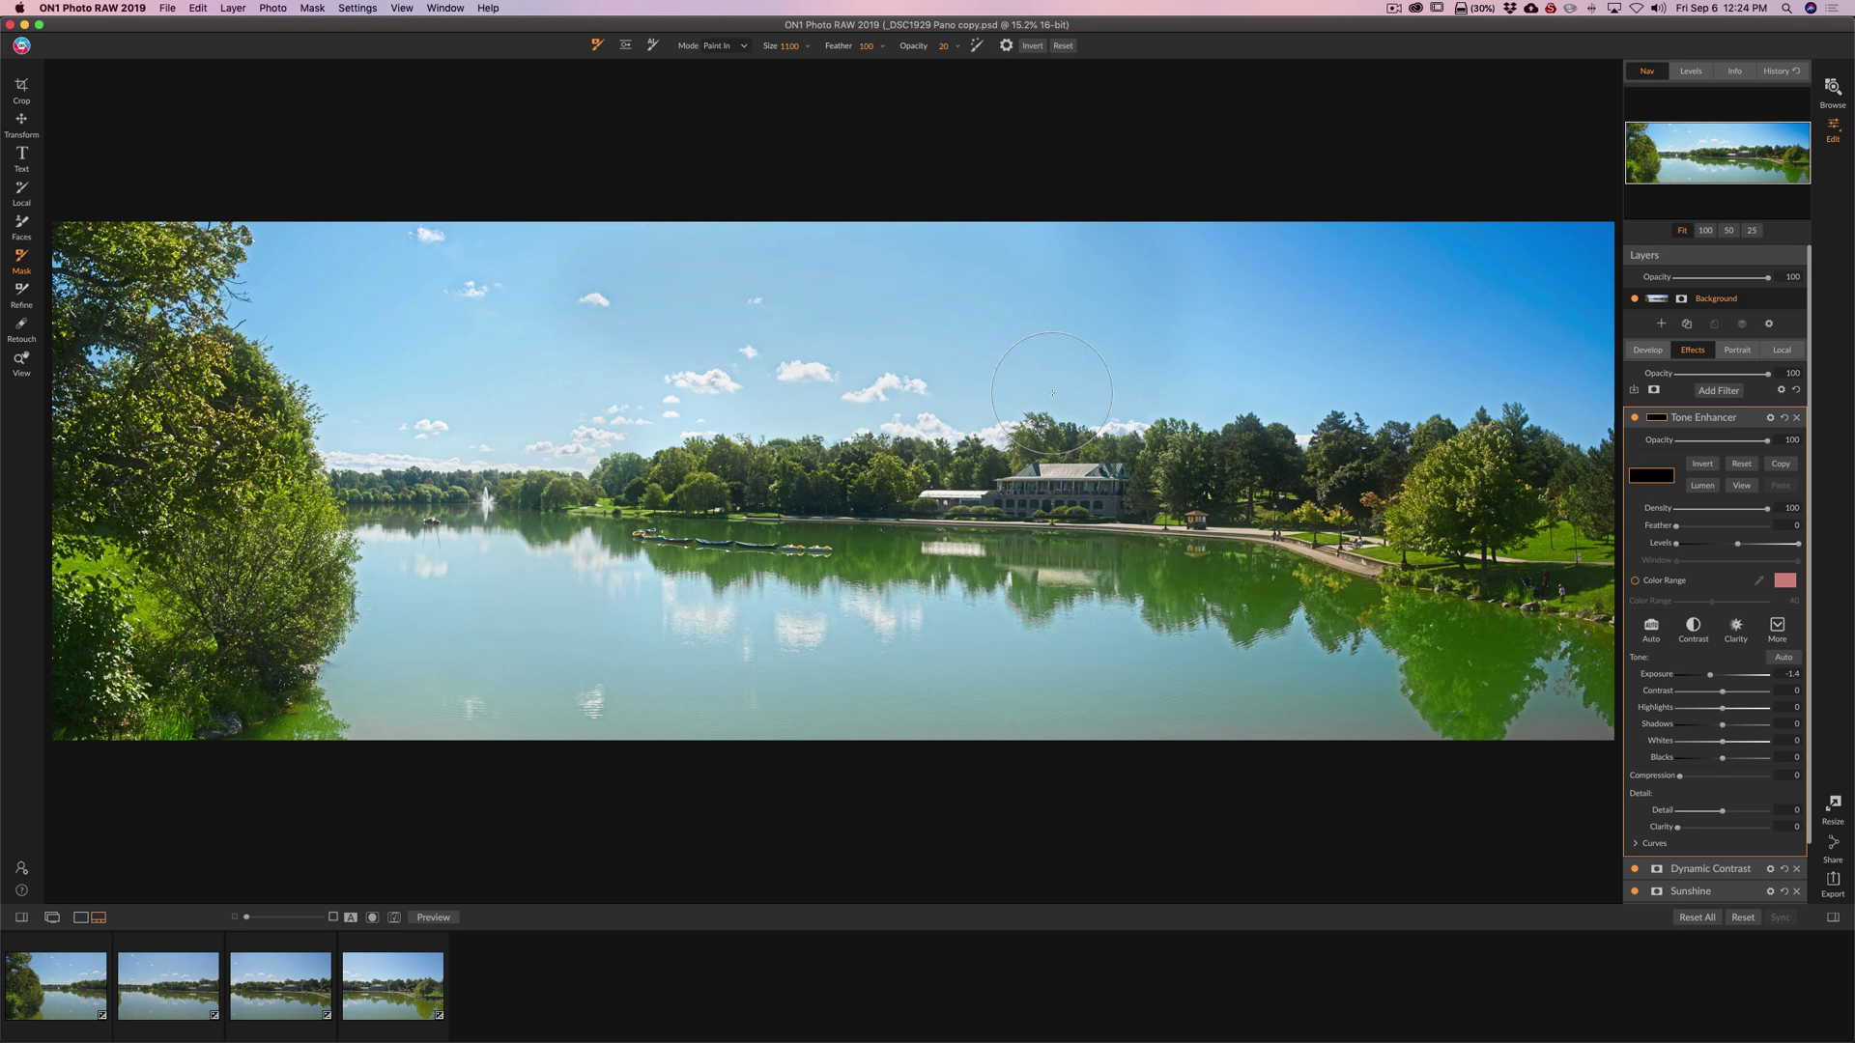
left_click(778, 394)
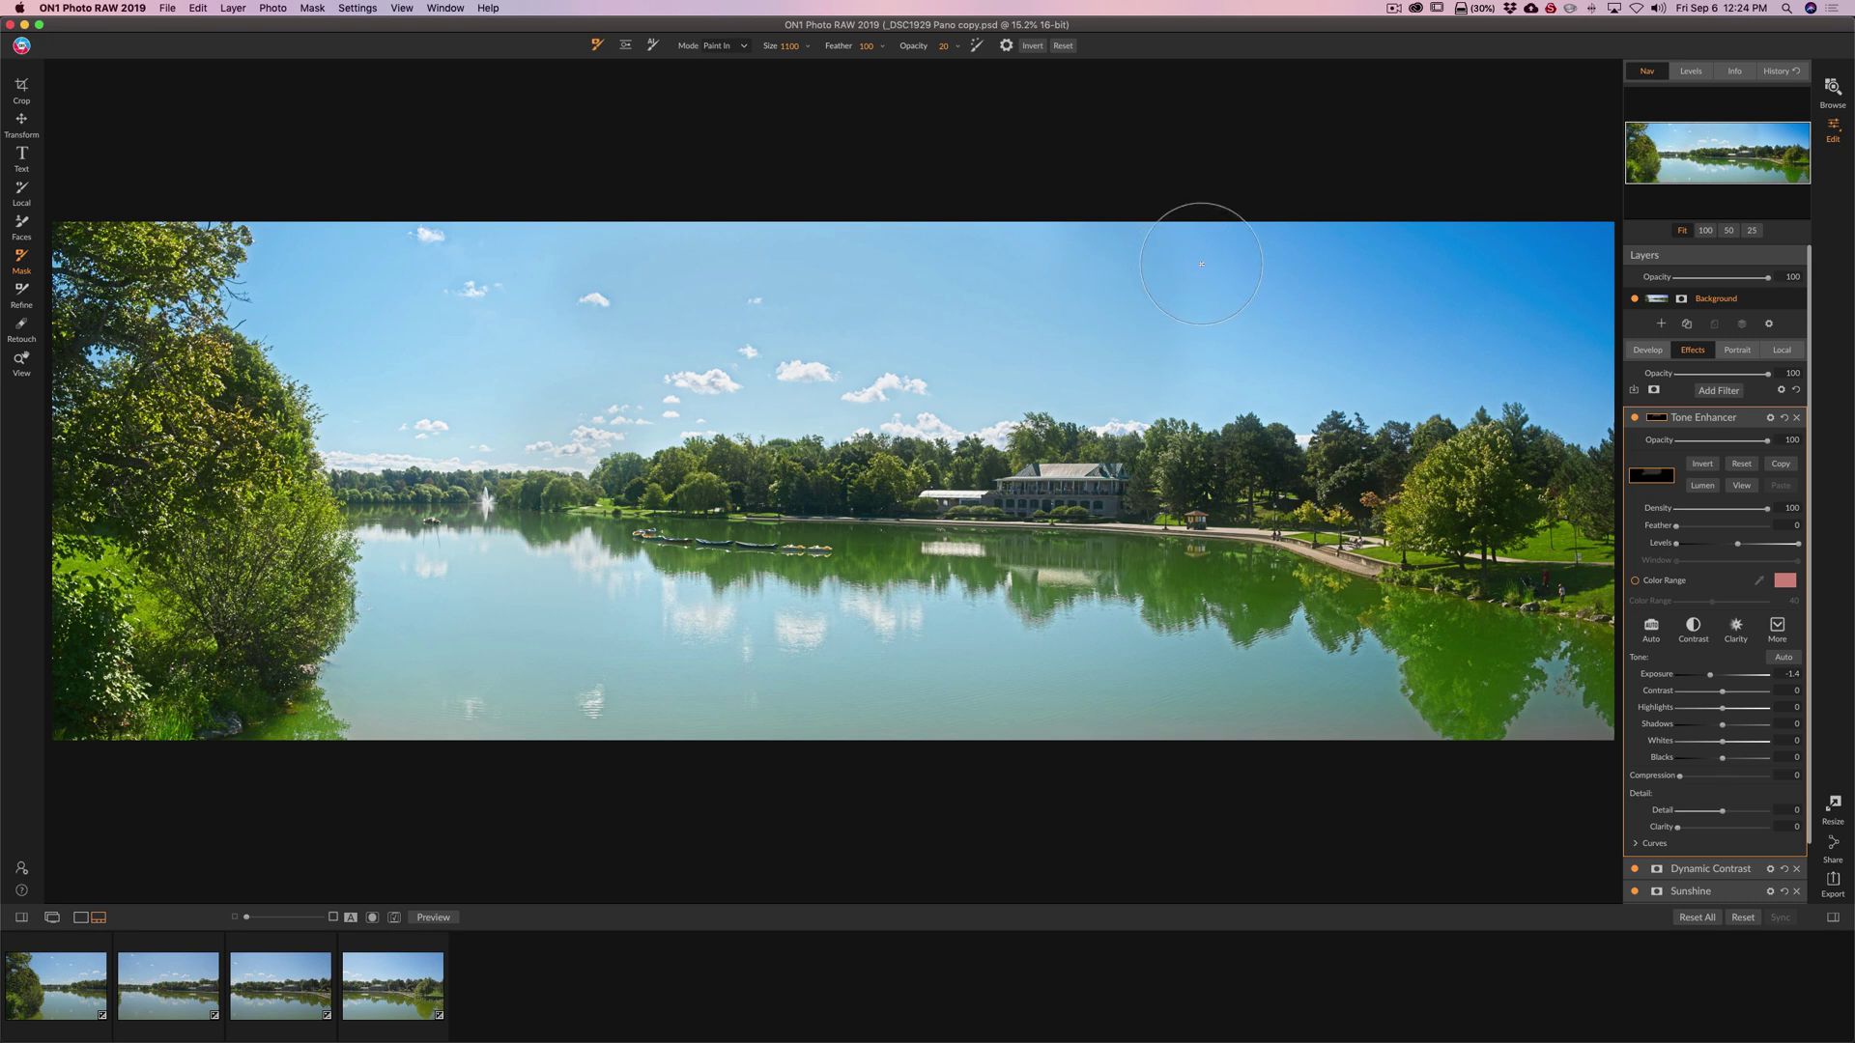
key("bracketleft")
mouse_move(1198, 246)
left_mouse_down()
mouse_move(1194, 419)
mouse_move(1197, 252)
mouse_move(1082, 217)
left_mouse_up()
mouse_move(1188, 257)
left_mouse_down()
mouse_move(1146, 338)
mouse_move(1166, 376)
mouse_move(1122, 396)
mouse_move(1036, 378)
mouse_move(1052, 308)
mouse_move(995, 288)
mouse_move(732, 269)
mouse_move(1021, 245)
mouse_move(573, 272)
left_mouse_up()
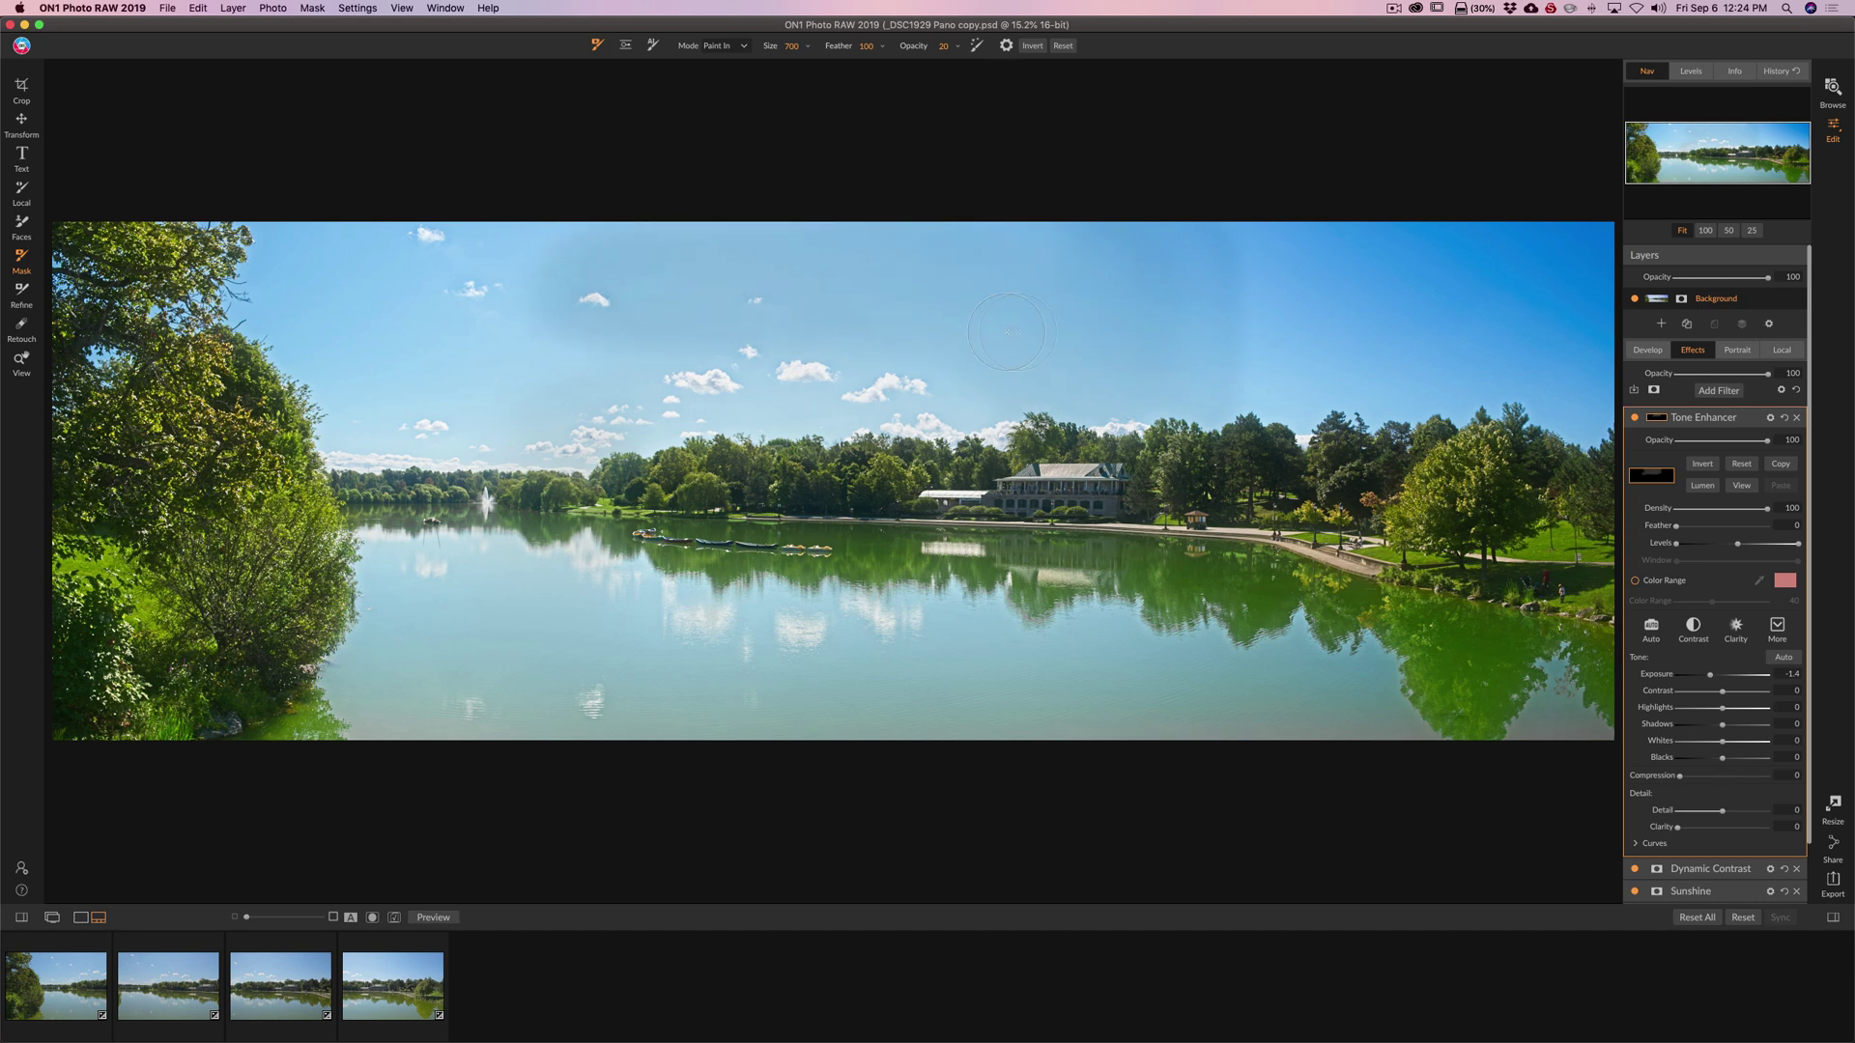
left_click_drag(952, 281, 1025, 206)
key("super+z")
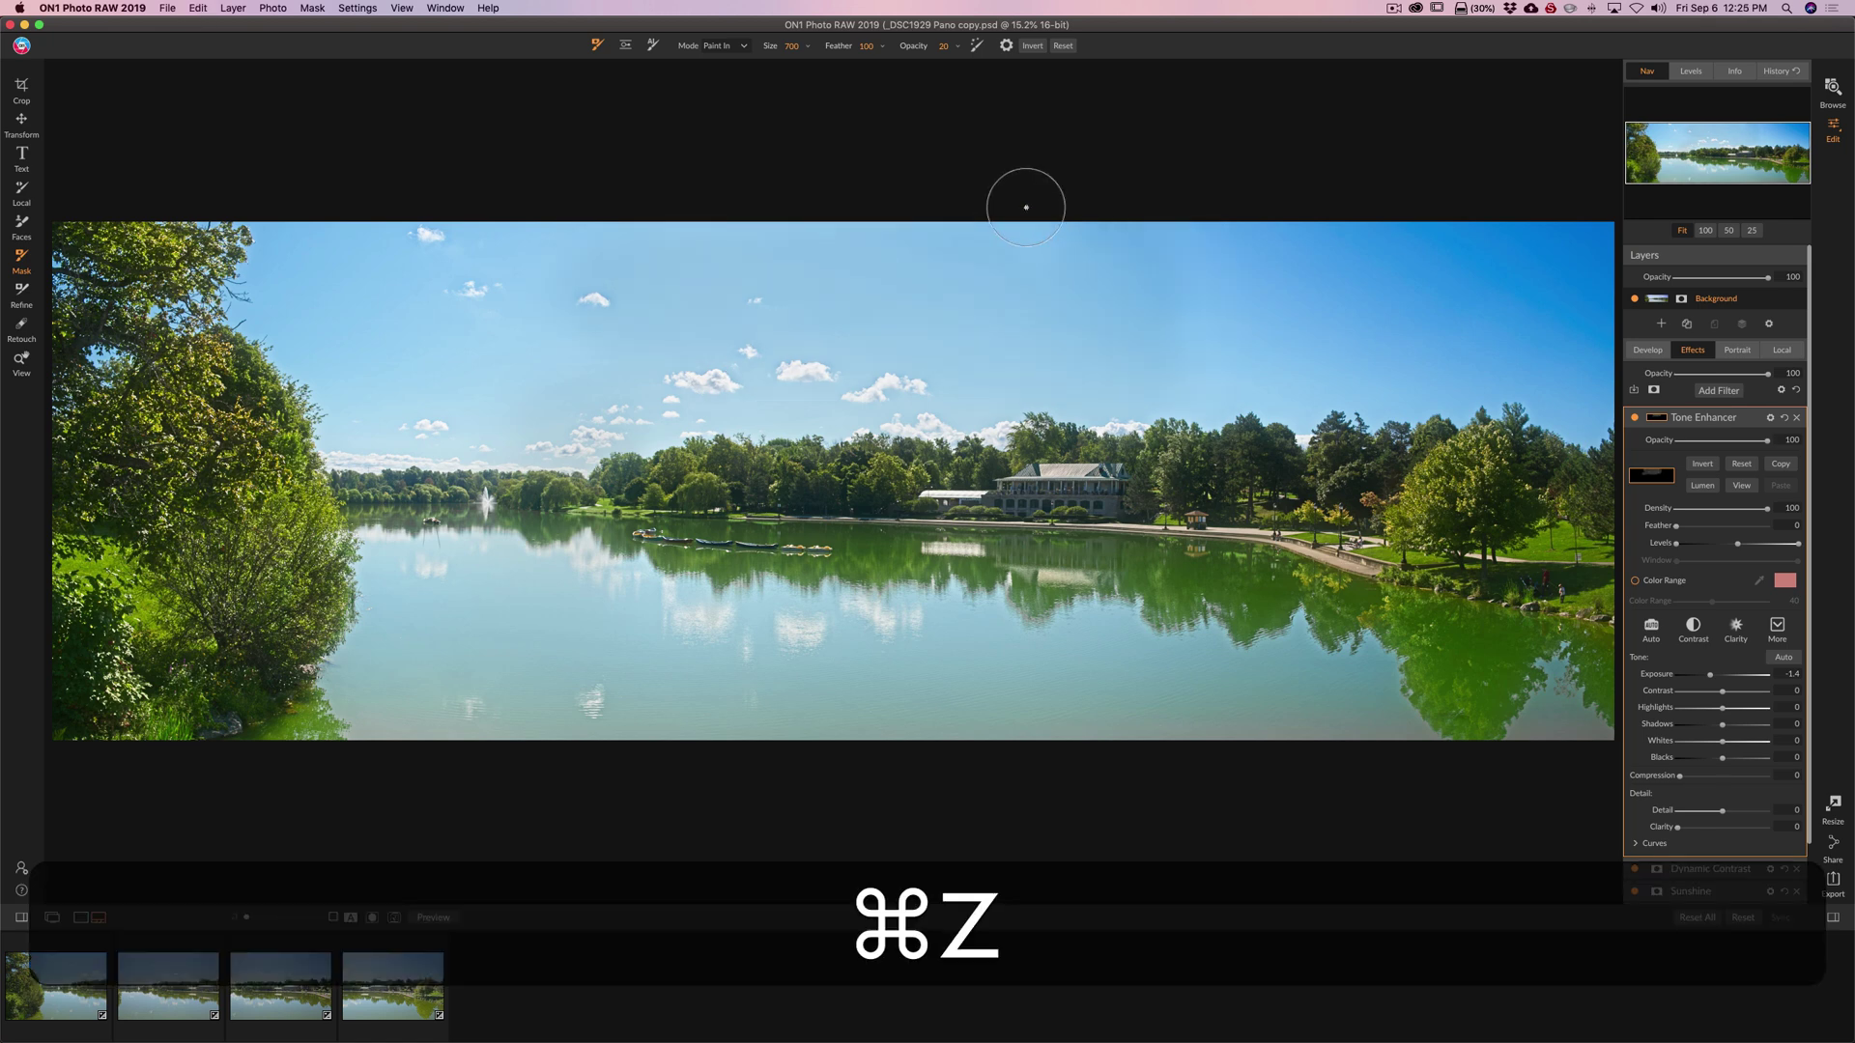
key("super+z")
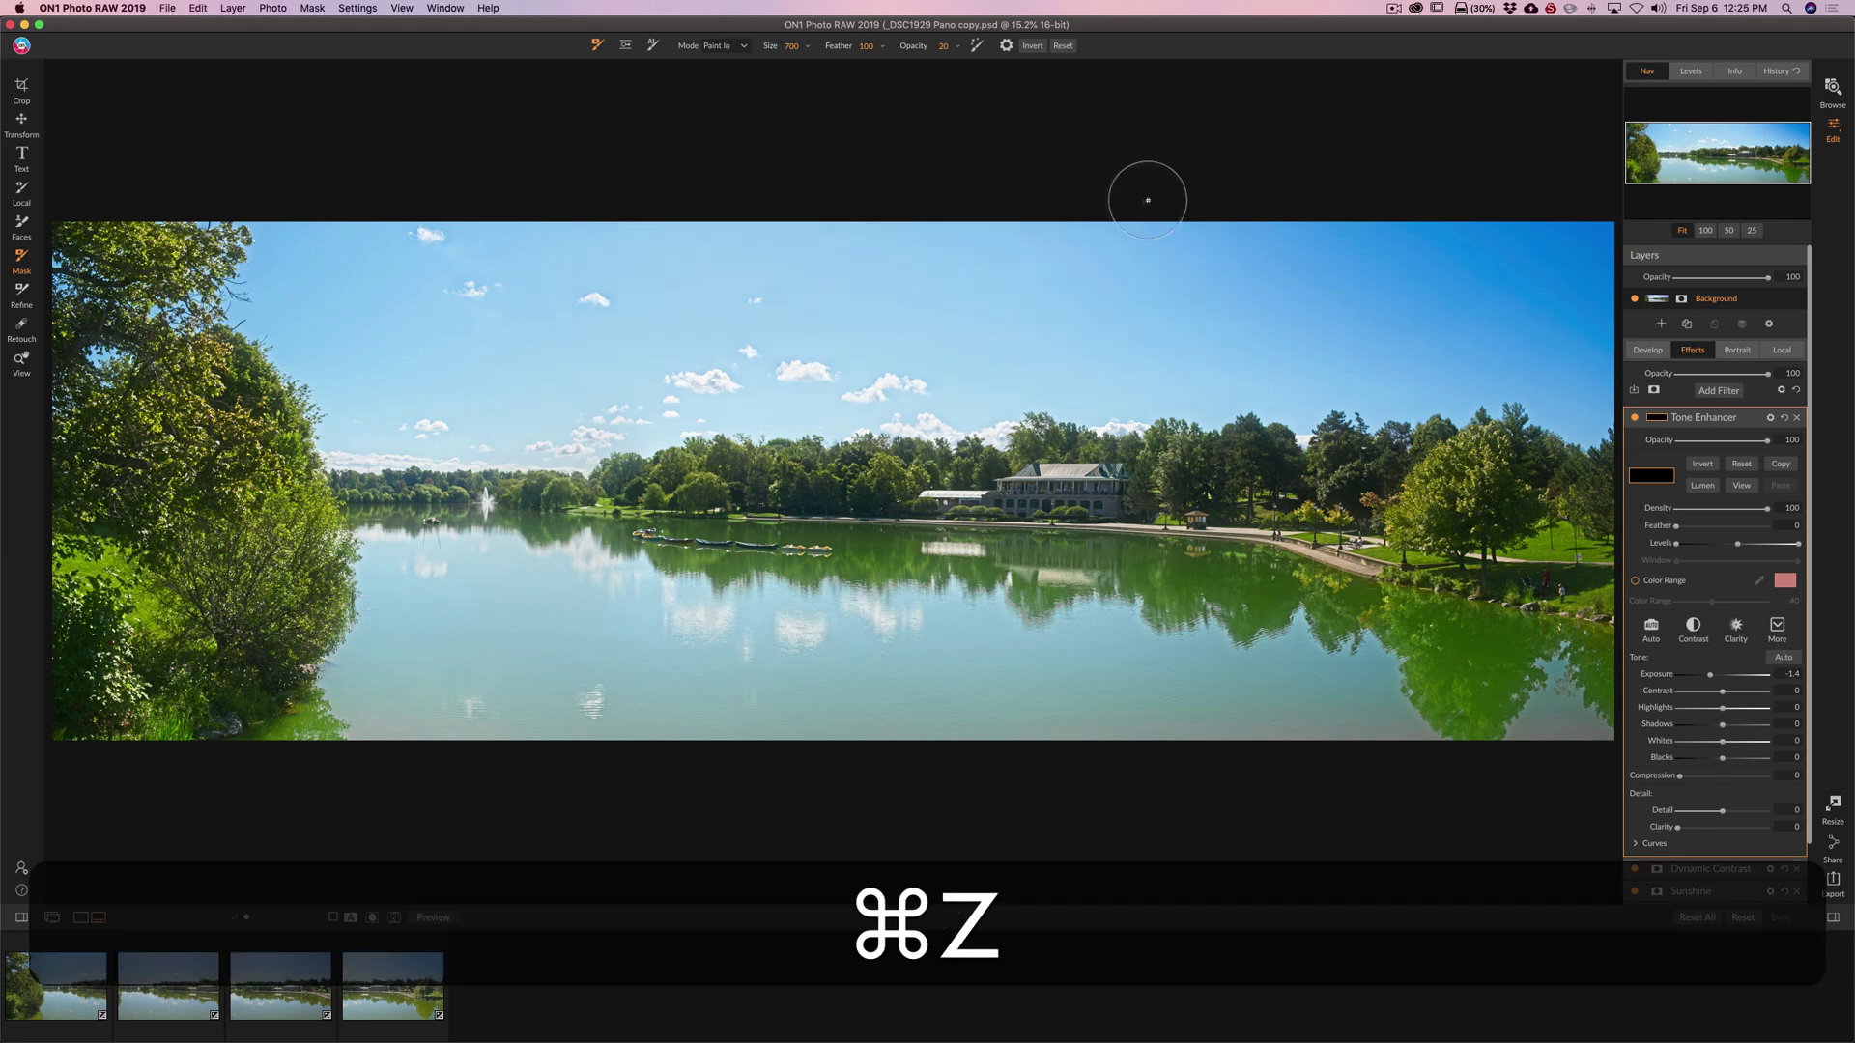
Paint the darkening into the pale sky with a size 1100 brush, undo the last stroke, and collapse the Tone Enhancer.
key("bracketright")
key("bracketright")
key("bracketright")
key("bracketright")
key("bracketright")
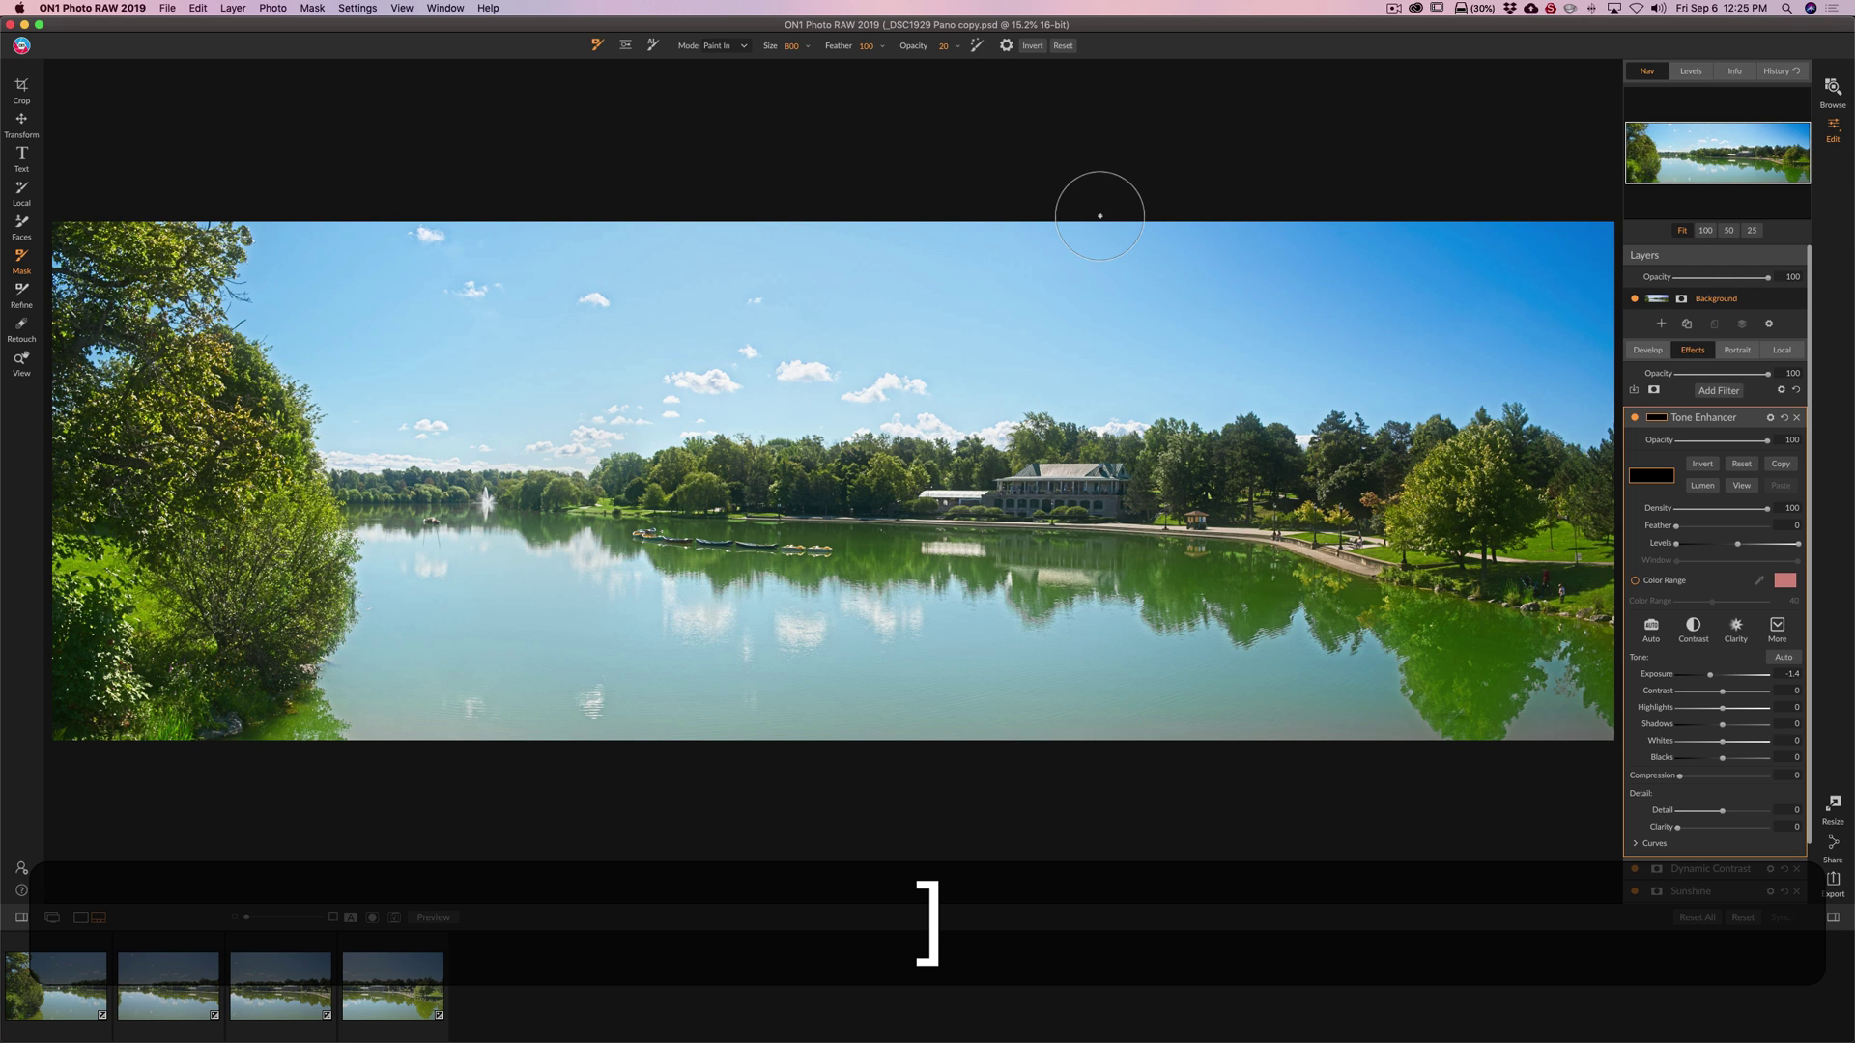
key("bracketright")
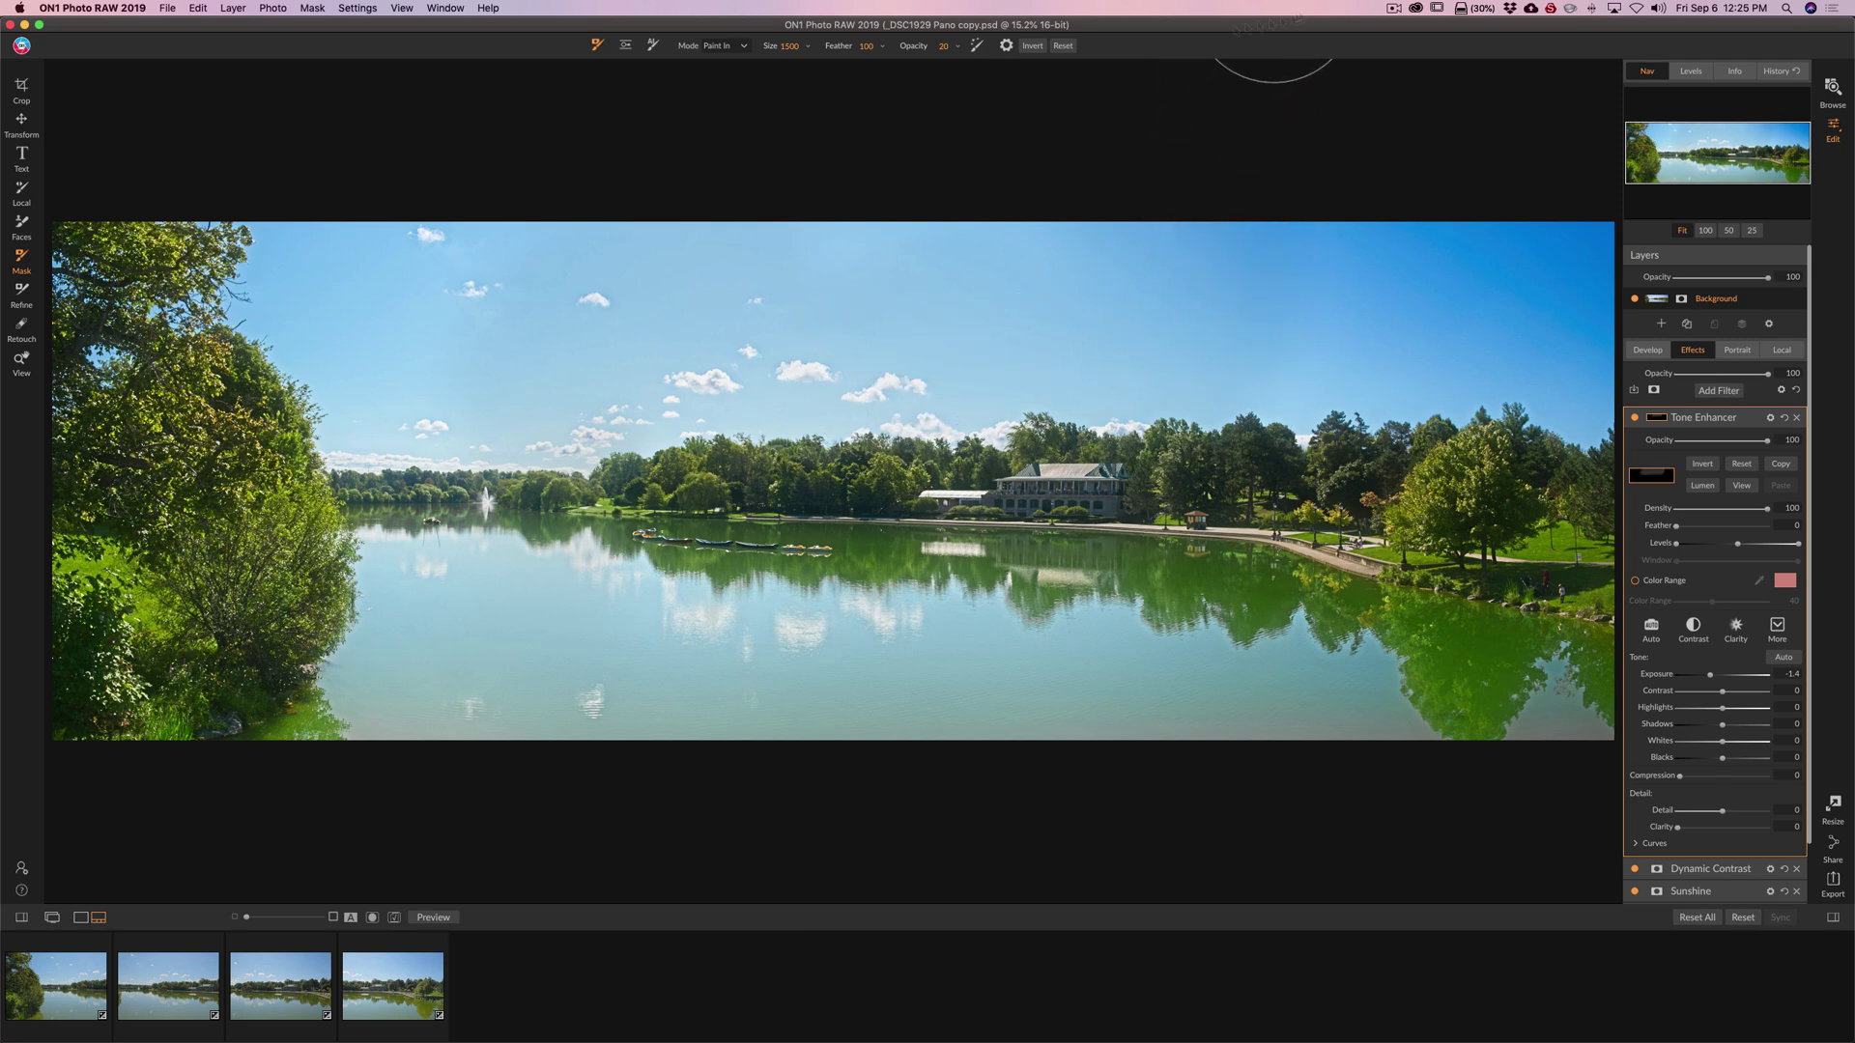
mouse_move(976, 224)
left_mouse_down()
mouse_move(488, 238)
mouse_move(561, 222)
left_mouse_up()
key("super+z")
left_click(18, 363)
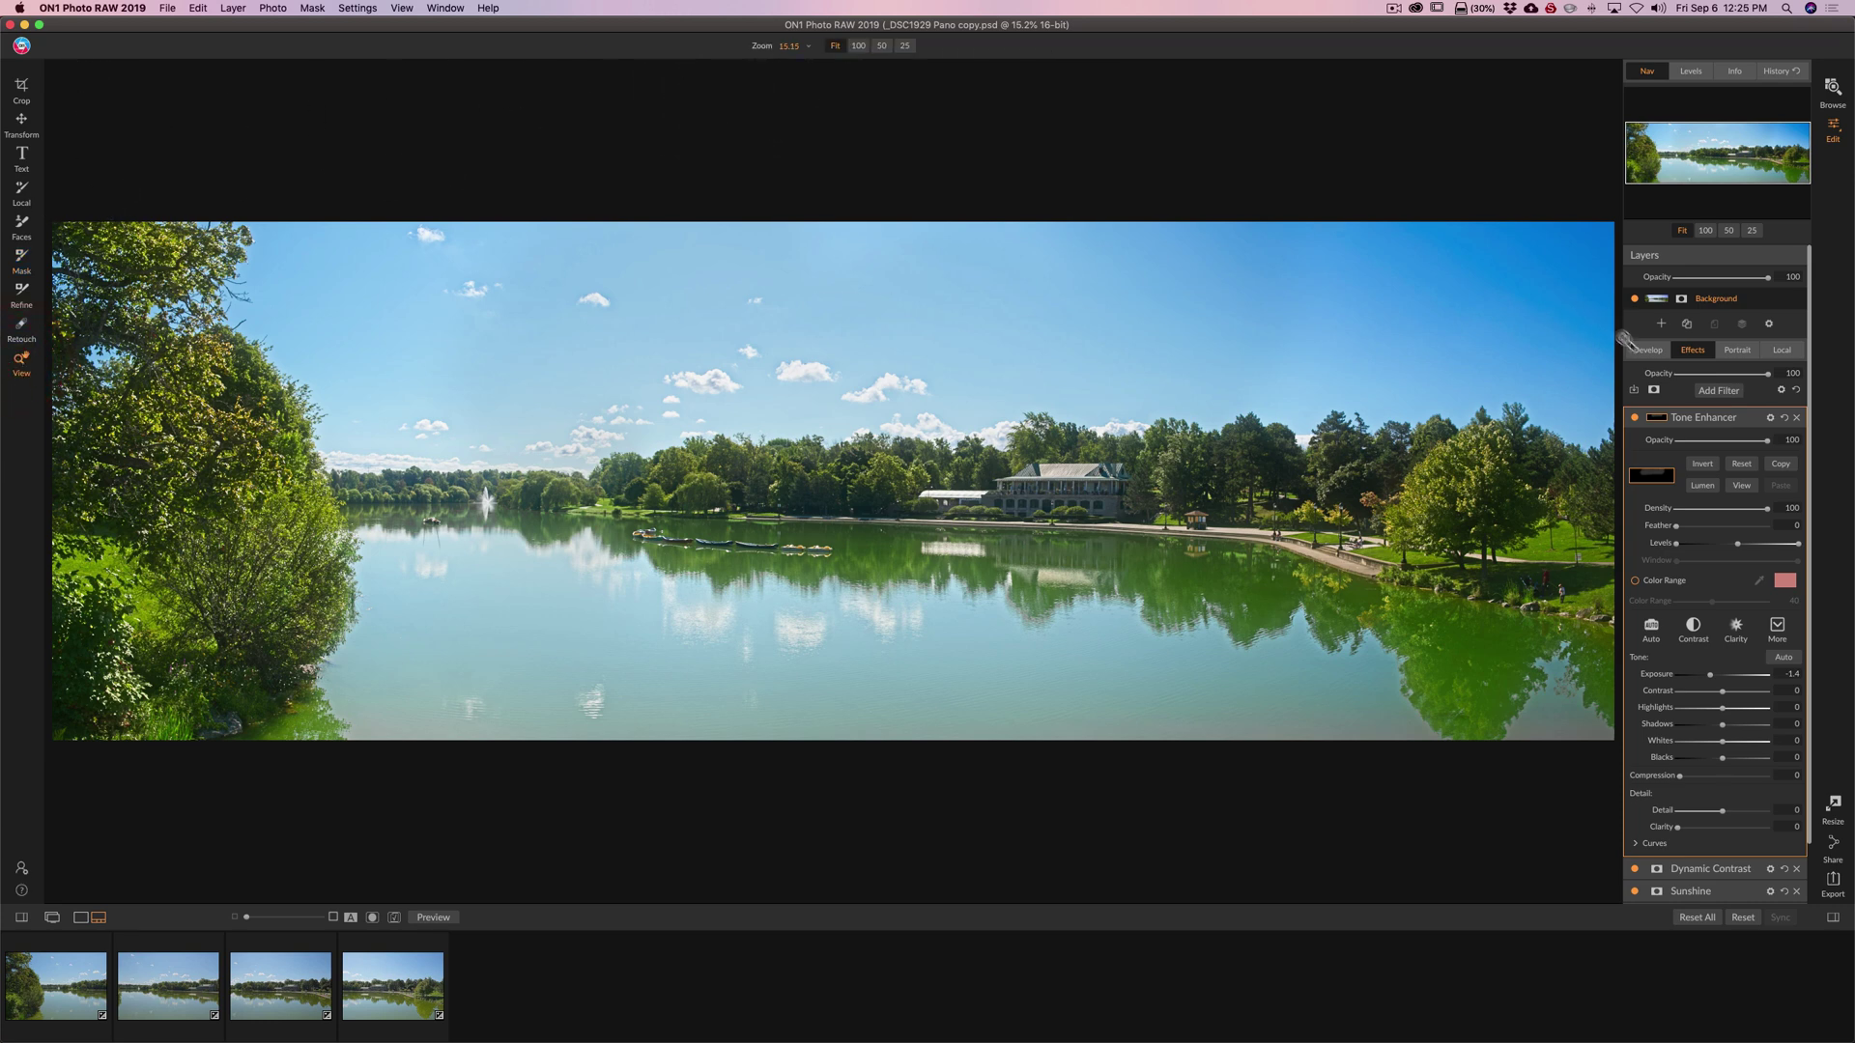
left_click(1719, 418)
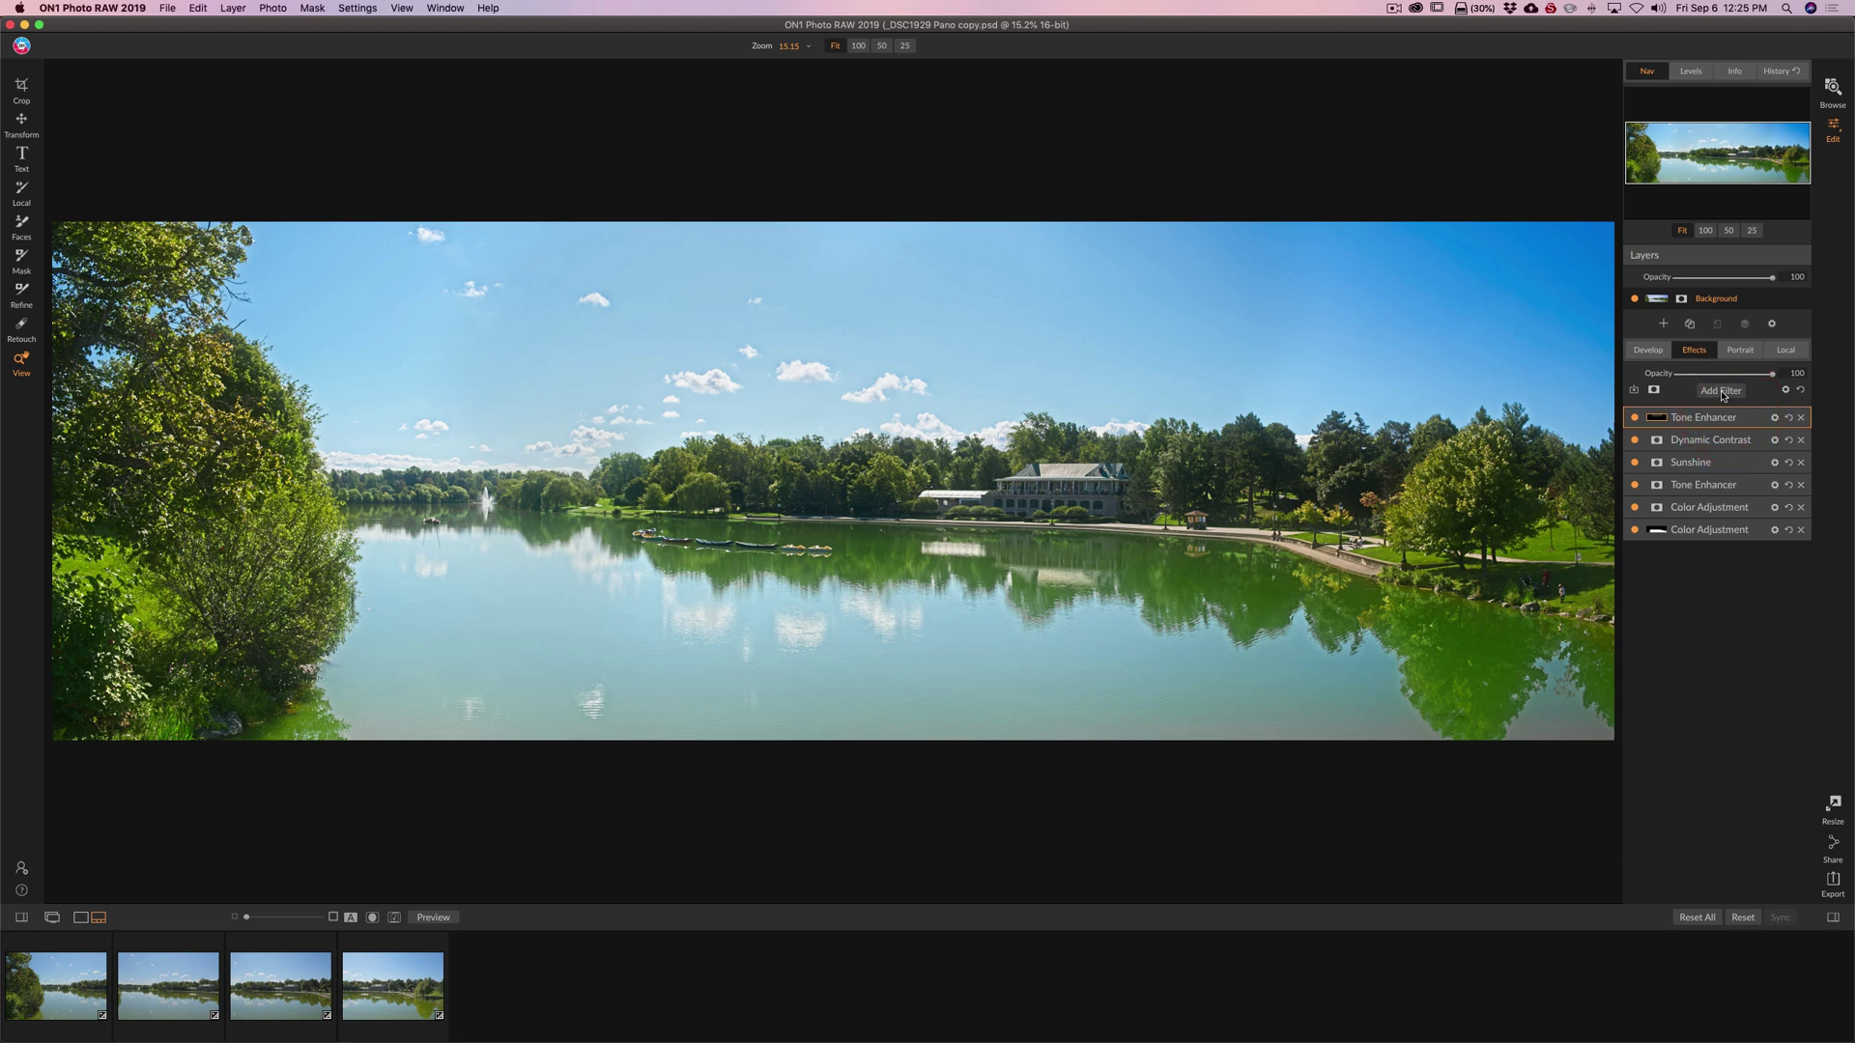
Add a Vignette filter, try the Big Softy style, apply Strong instead with Size 59, and collapse the filter.
left_click(1720, 391)
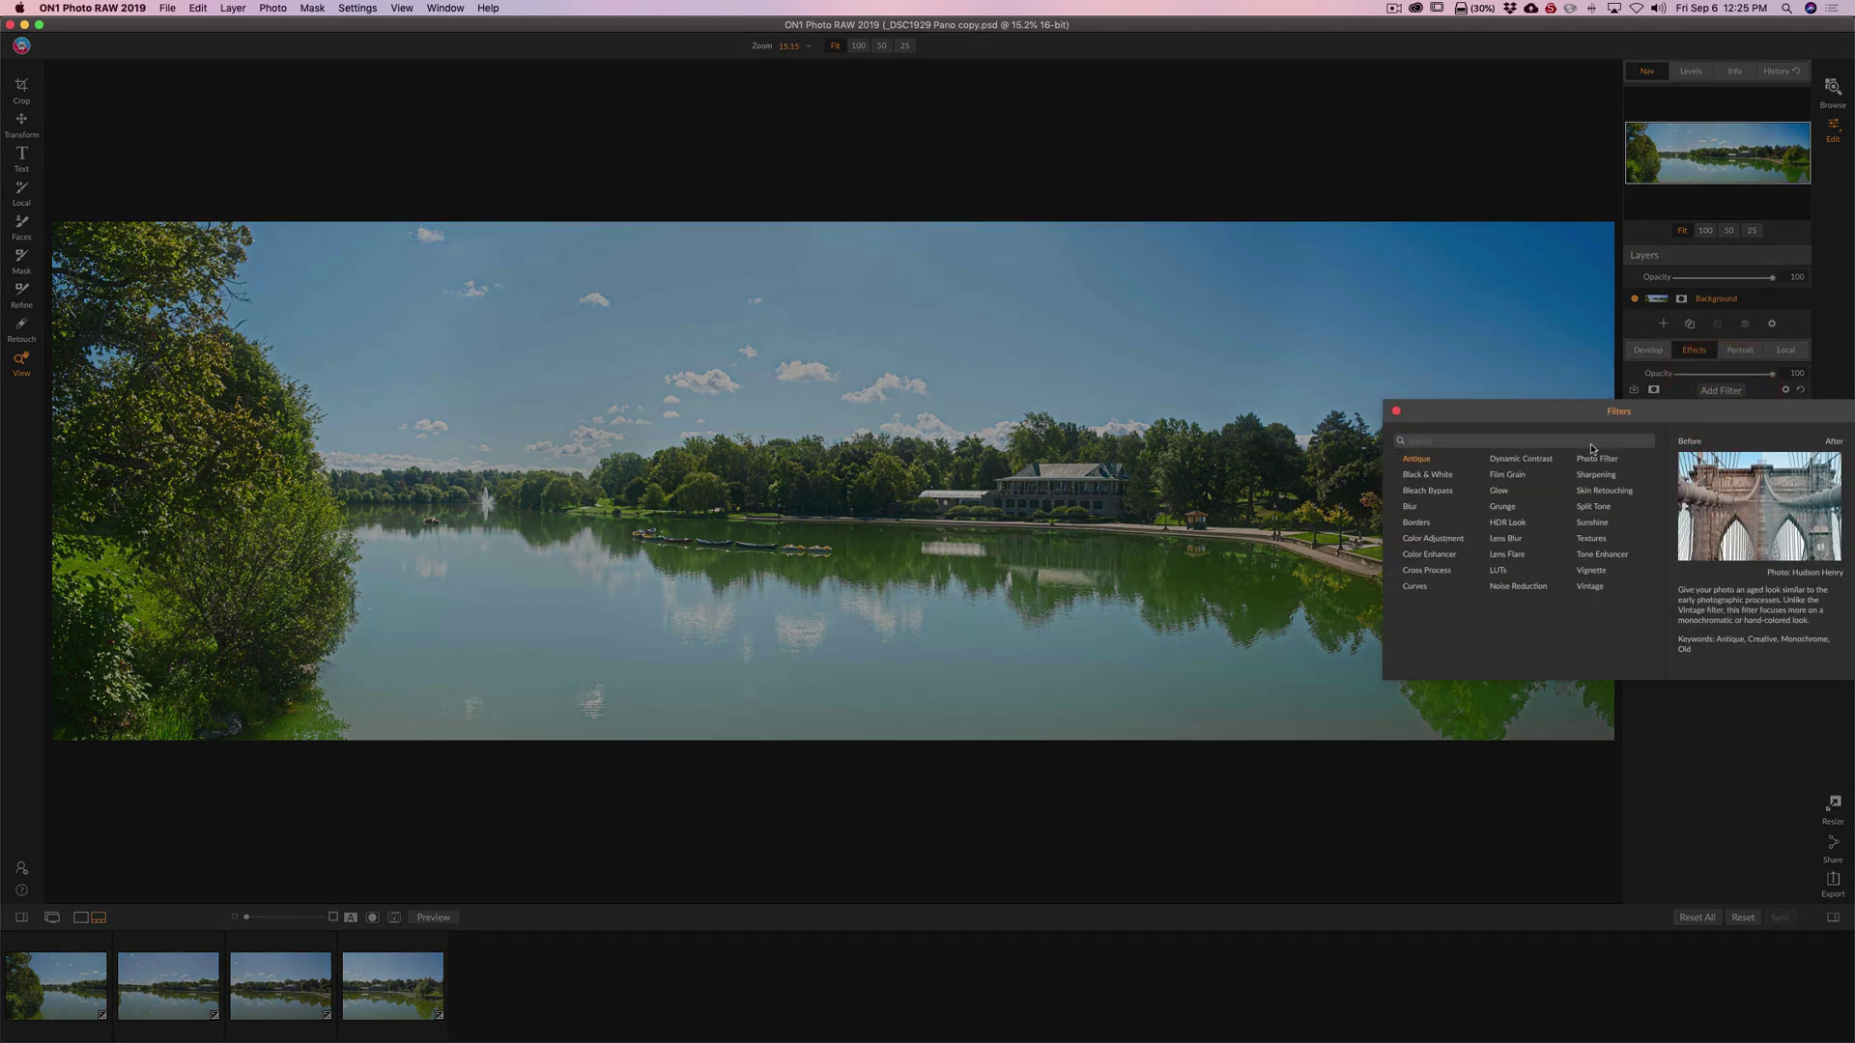
left_click(1584, 572)
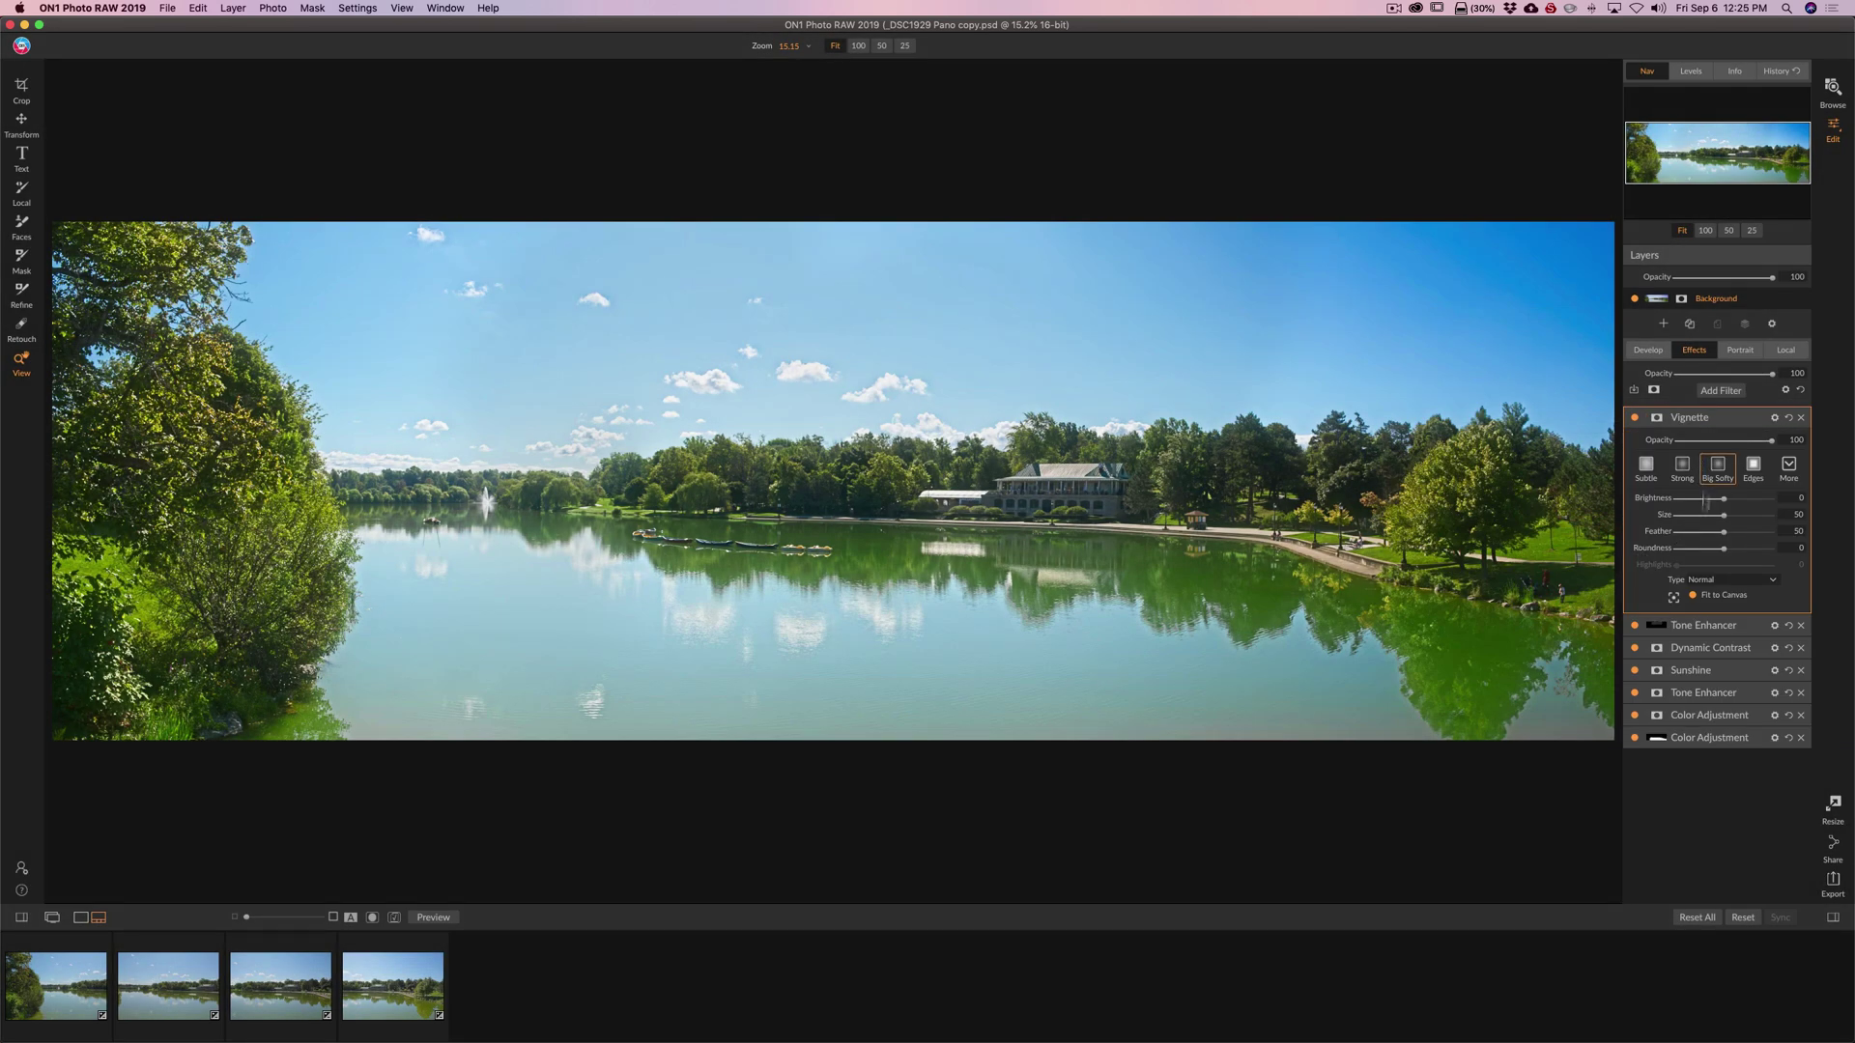
left_click(1611, 396)
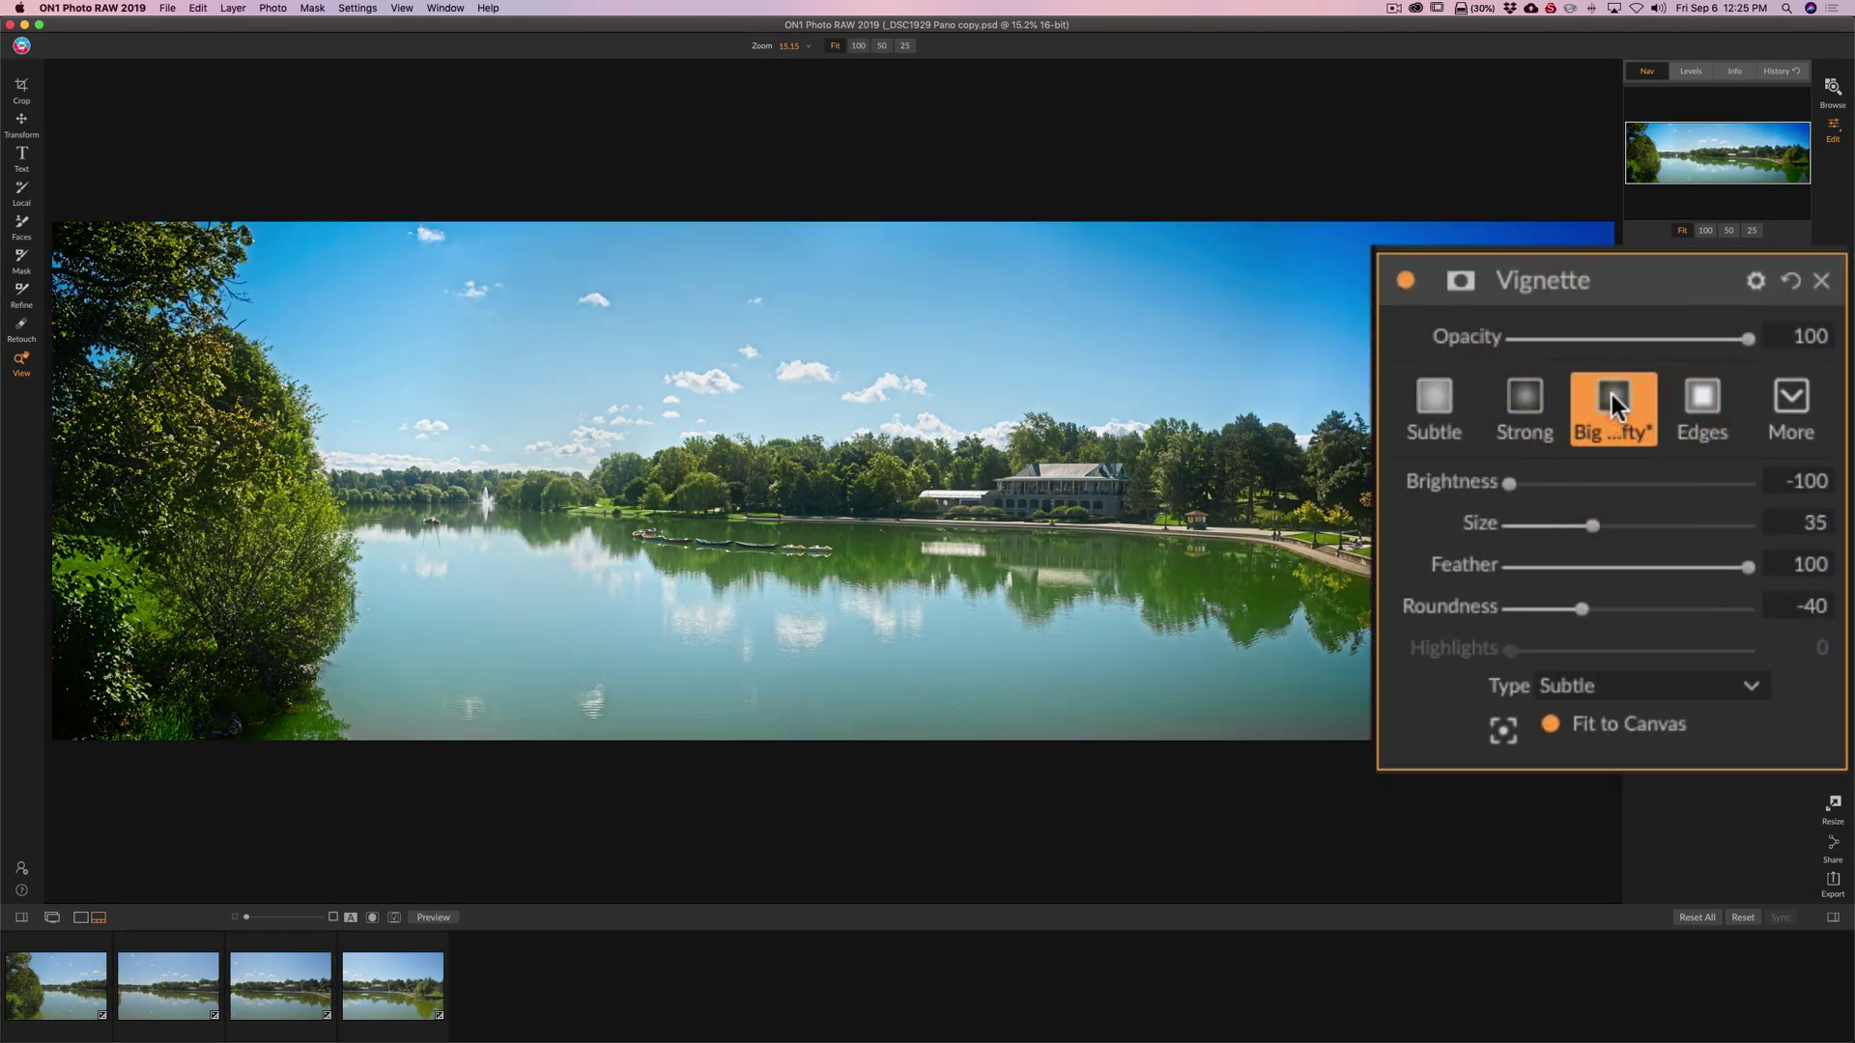
left_click(1524, 398)
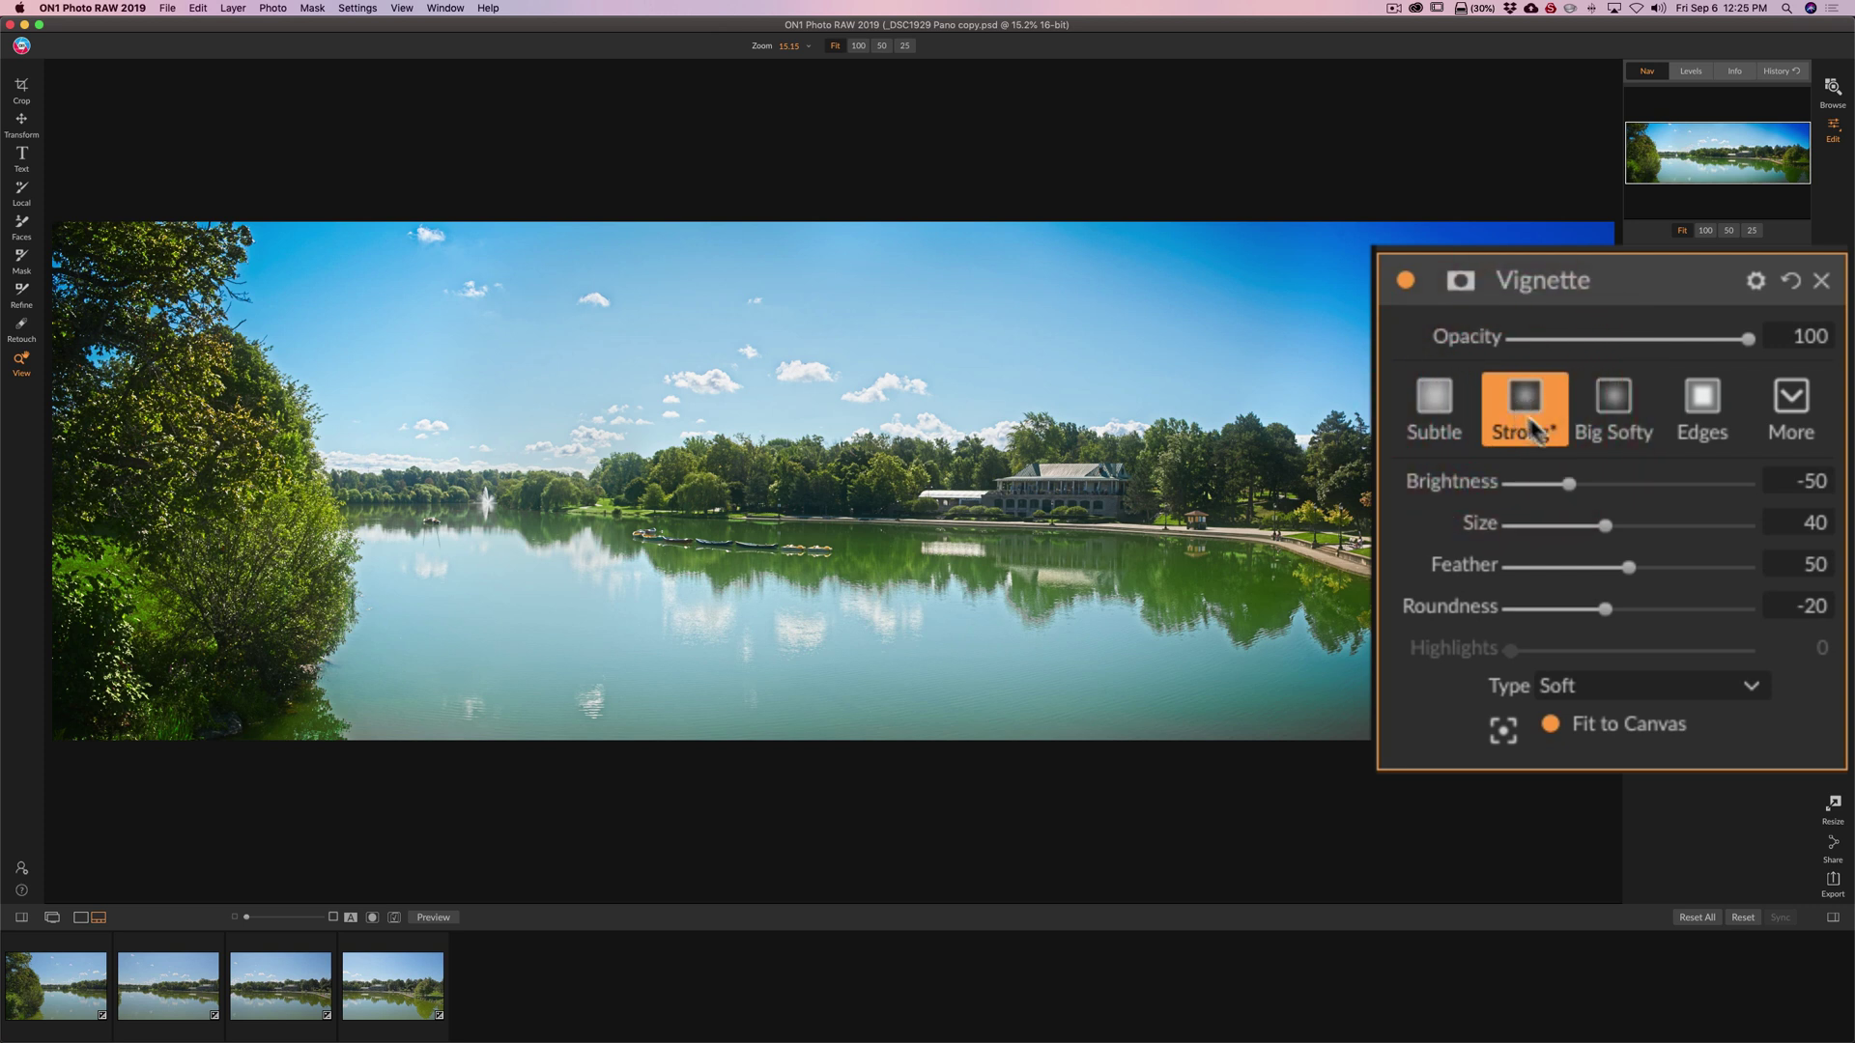
left_click_drag(1609, 528, 1648, 527)
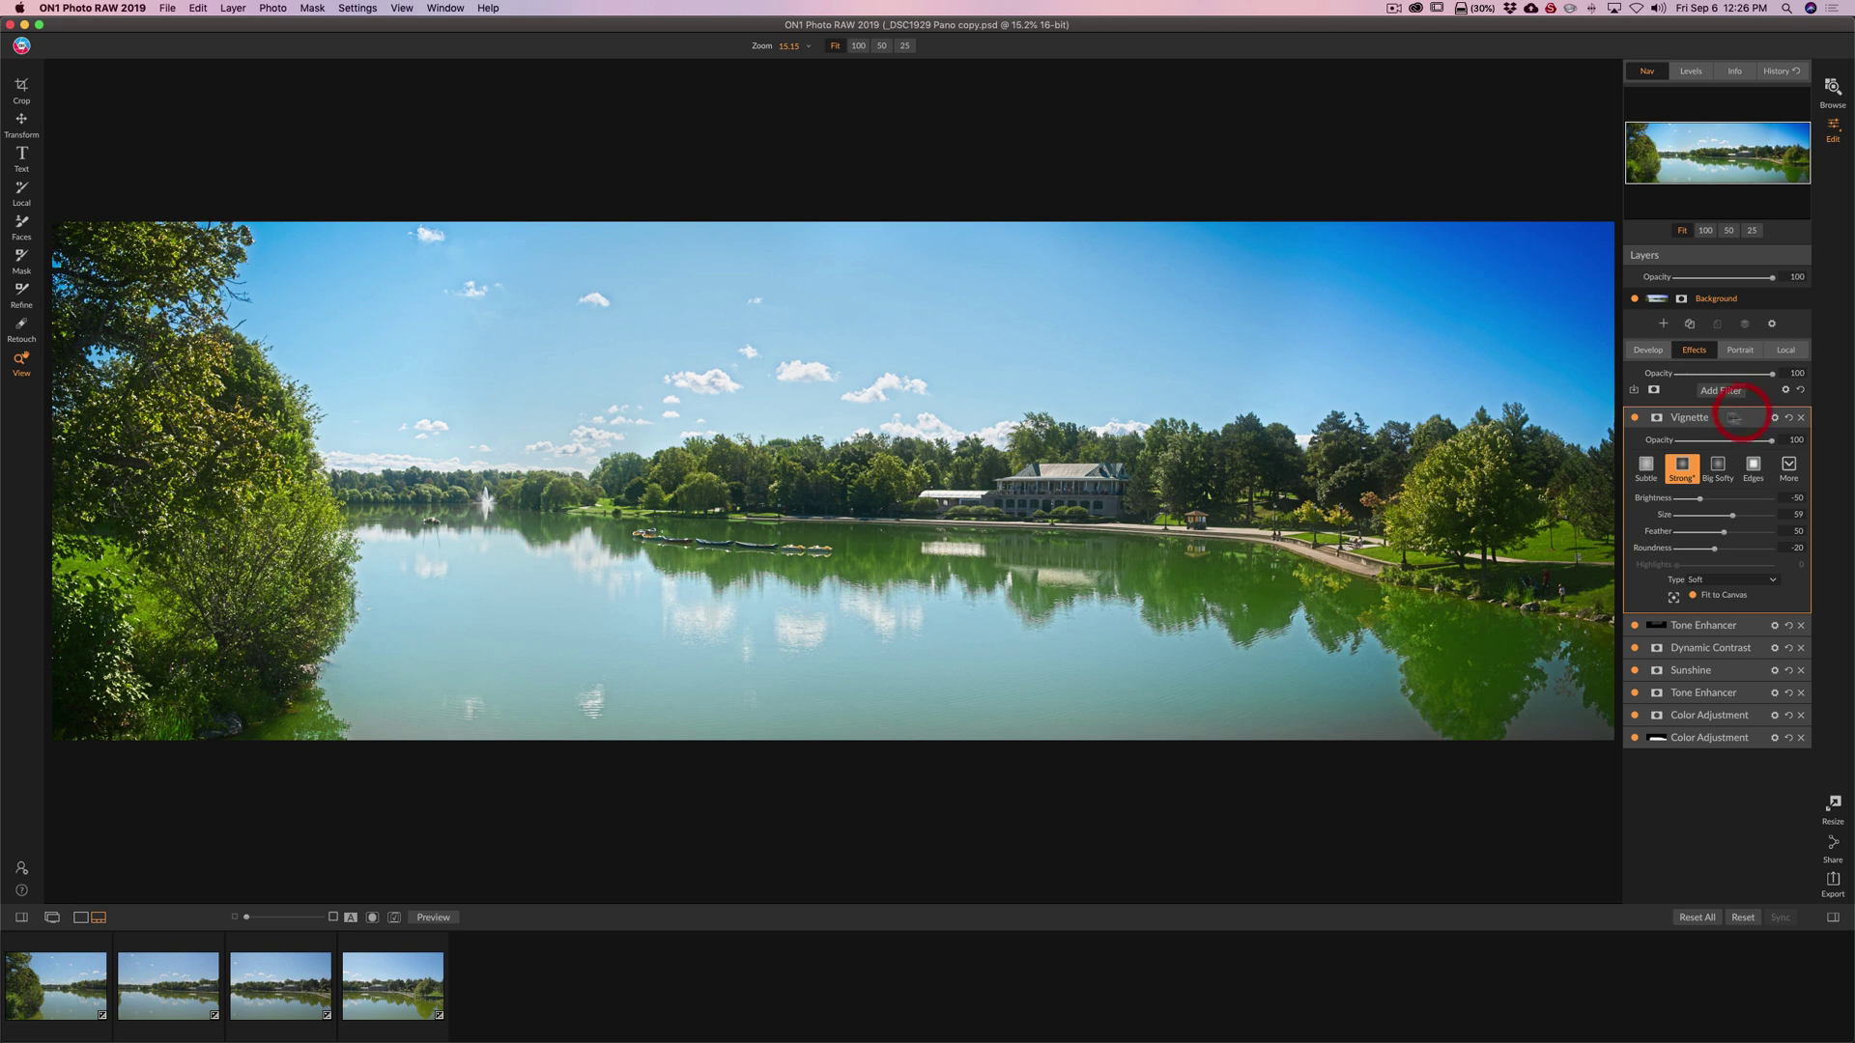
left_click(1743, 417)
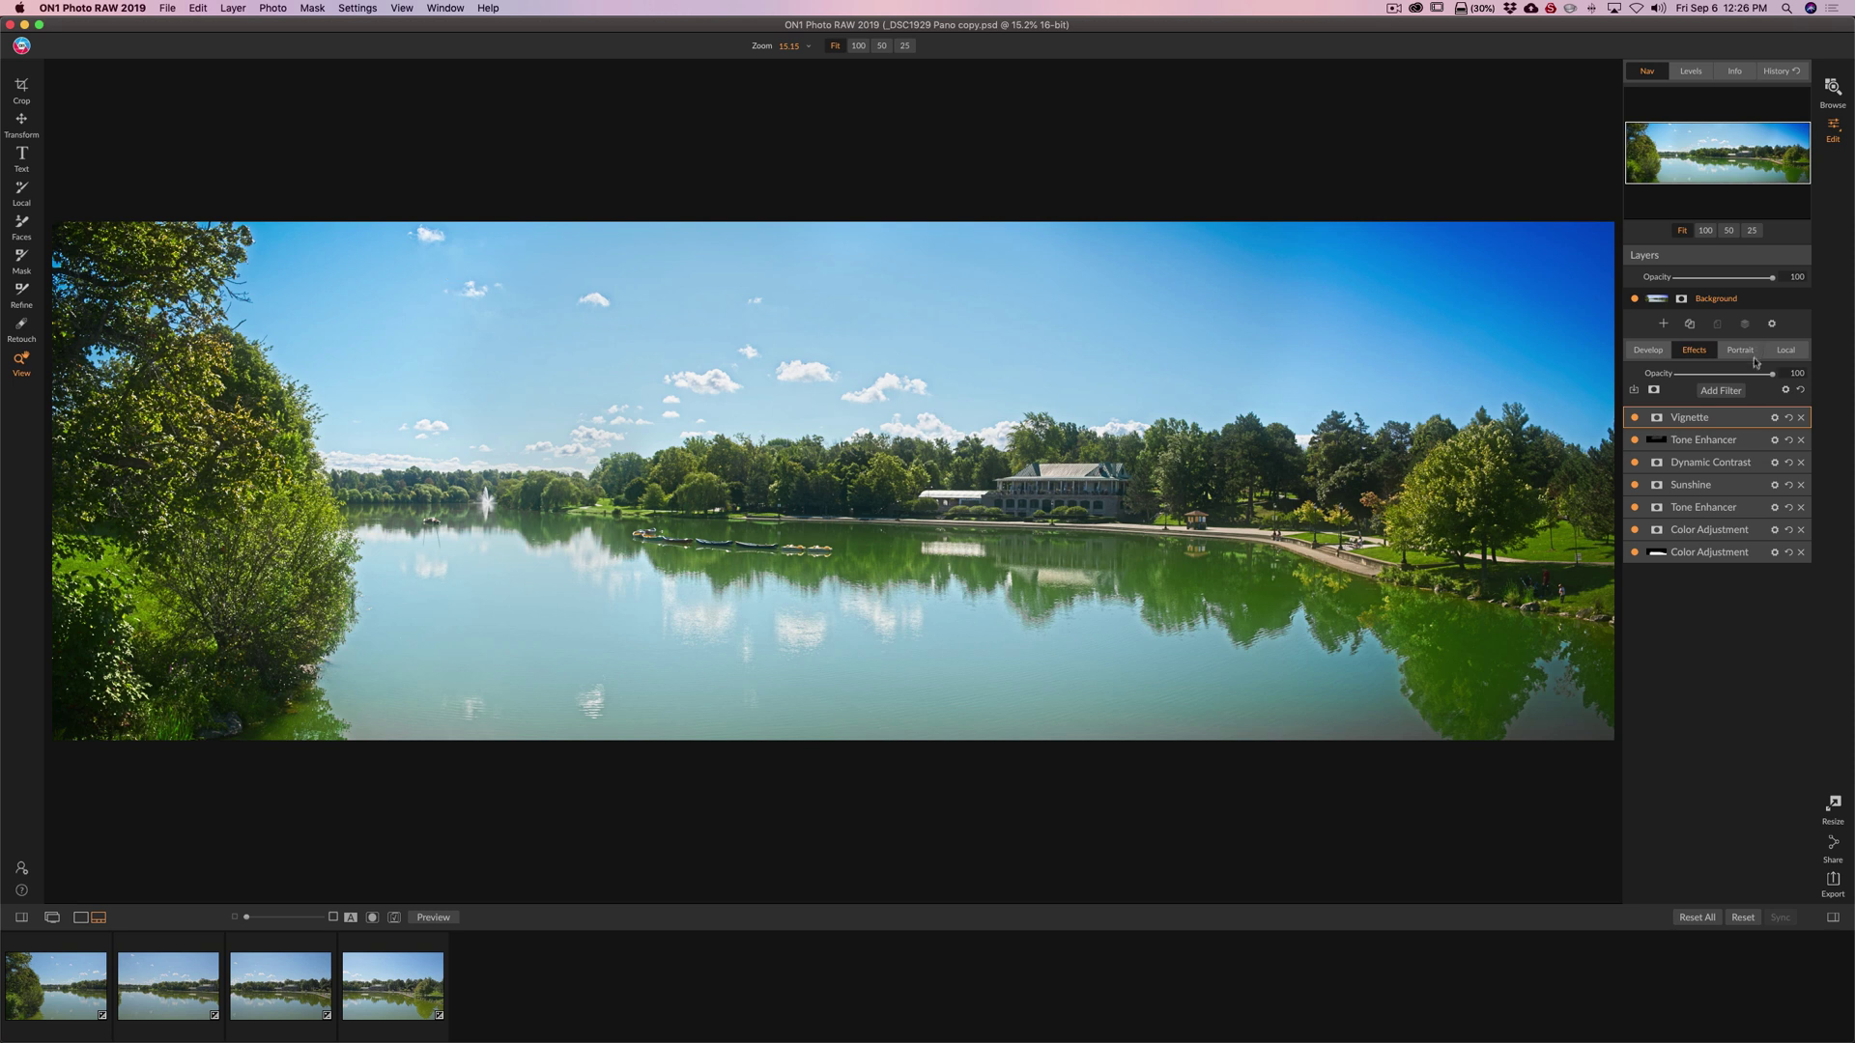
mouse_move(1738, 423)
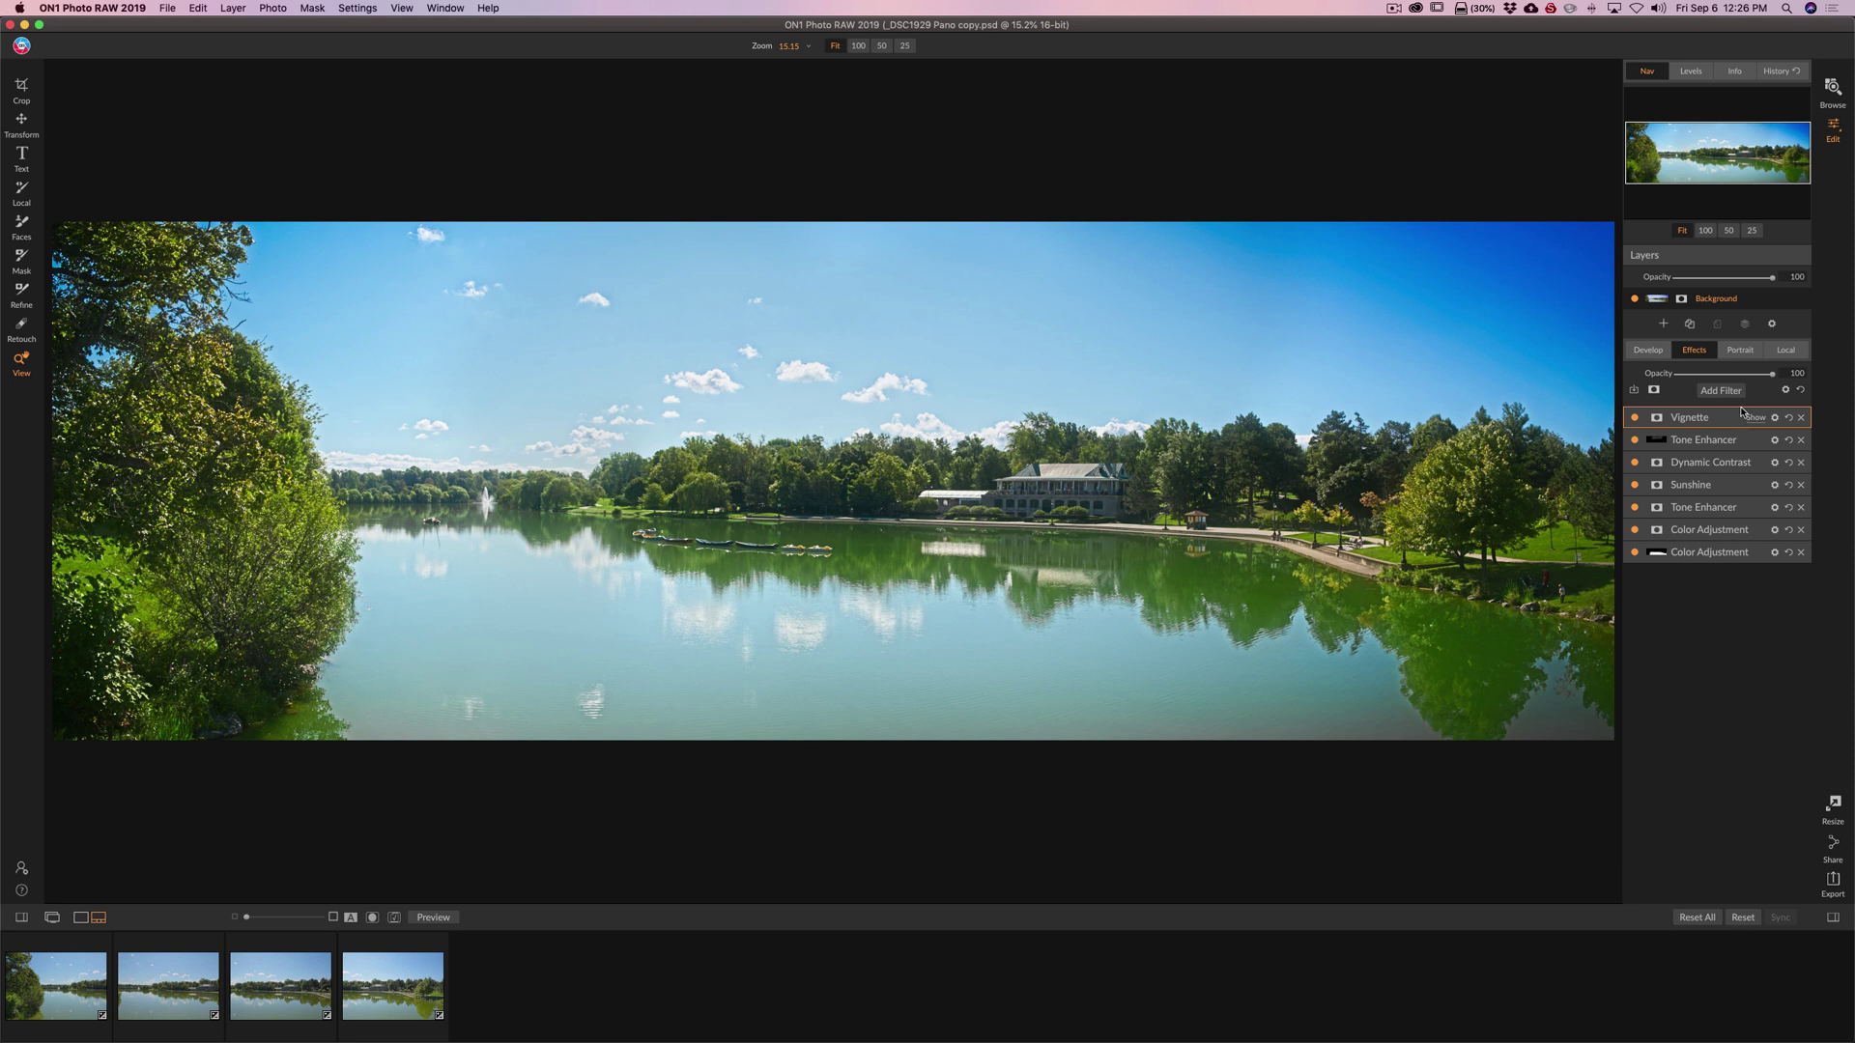